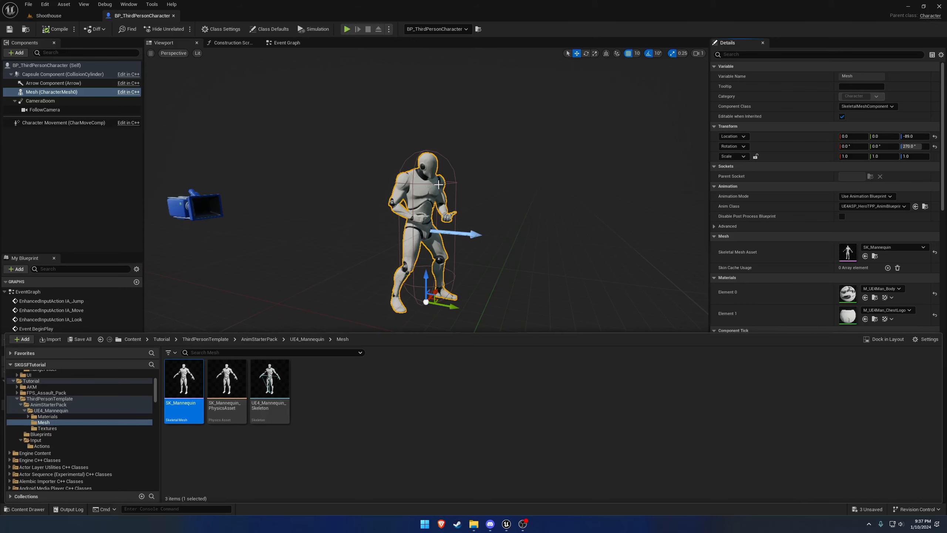
# Open the UE4_Mannequin_Skeleton asset, inspect its spine_03 bone, and close the skeleton editor
pyautogui.doubleClick(259, 386)
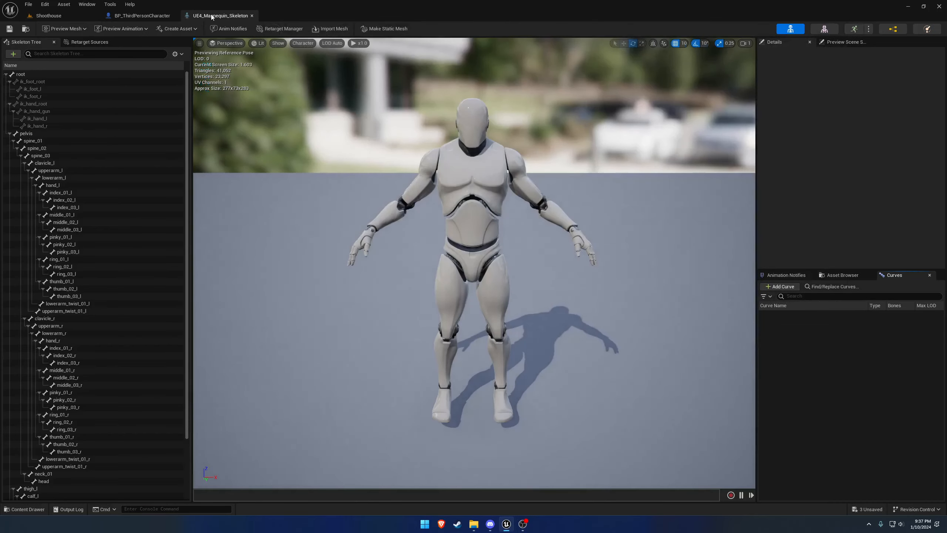
pyautogui.click(57, 156)
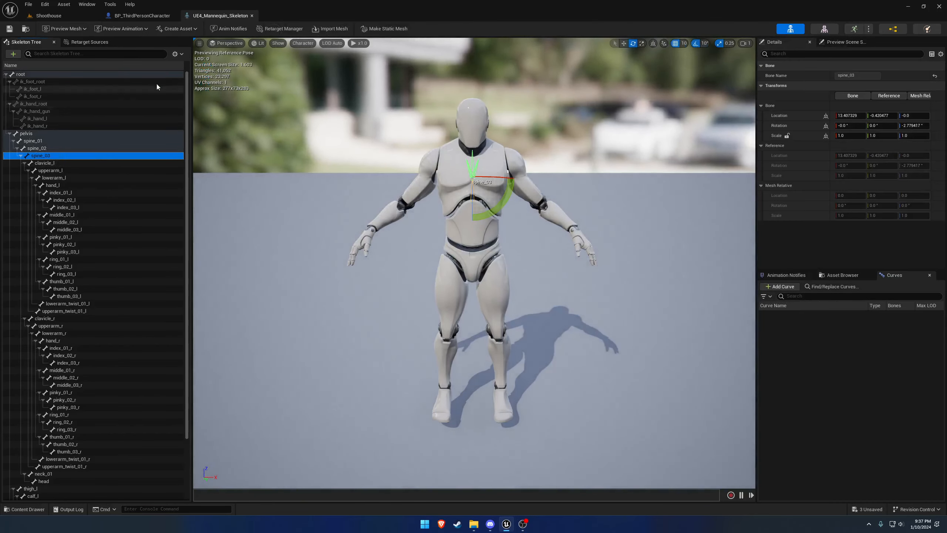
pyautogui.click(252, 16)
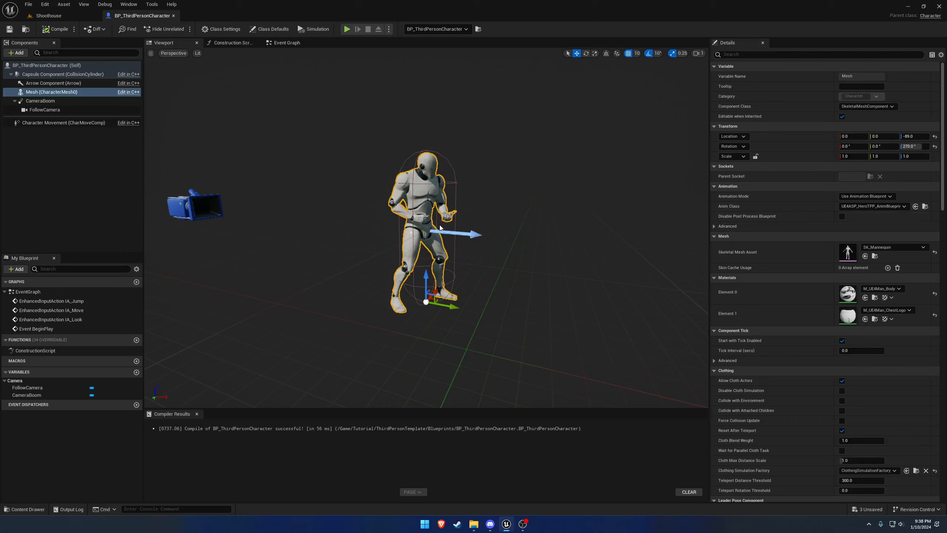
# Examine the input logic in the Event Graph of BP_ThirdPersonCharacter, including the Jump Input section
pyautogui.click(287, 42)
pyautogui.moveTo(429, 161); pyautogui.dragTo(400, 406, button='right')
pyautogui.moveTo(410, 222); pyautogui.dragTo(367, 106, button='right')
pyautogui.moveTo(406, 320); pyautogui.dragTo(299, 114, button='right')
# Play-test the Shoothouse level by moving the third-person character sideways, and stop the session
pyautogui.click(49, 15)
pyautogui.click(180, 29)
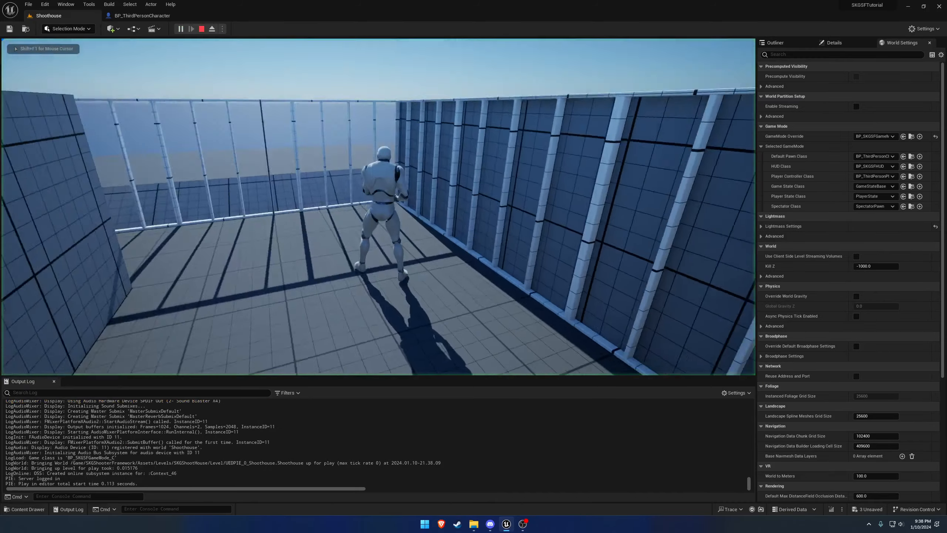
pyautogui.press('d')
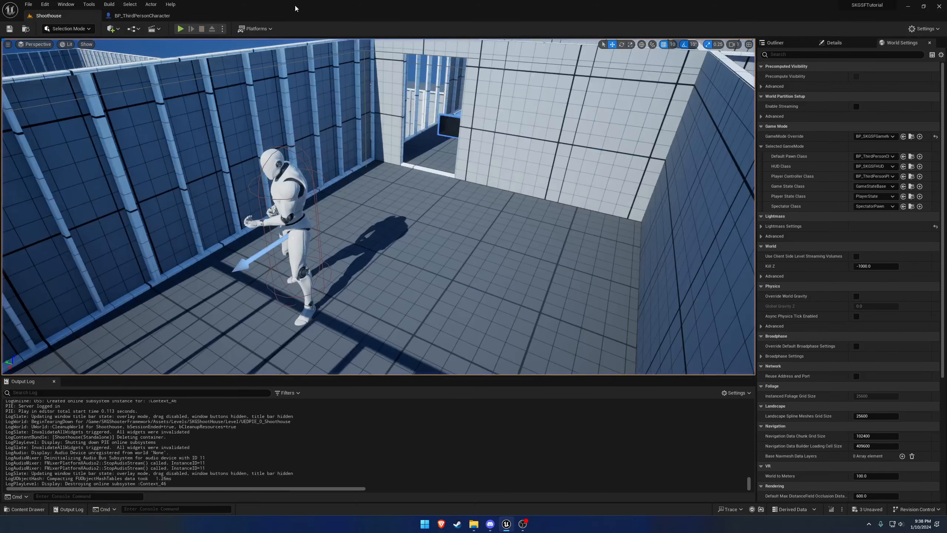
pyautogui.press('Escape')
# Locate the character mesh's assigned anim class from BP_ThirdPersonCharacter and open UE4ASP_HeroTPP_AnimBlueprint
pyautogui.click(142, 15)
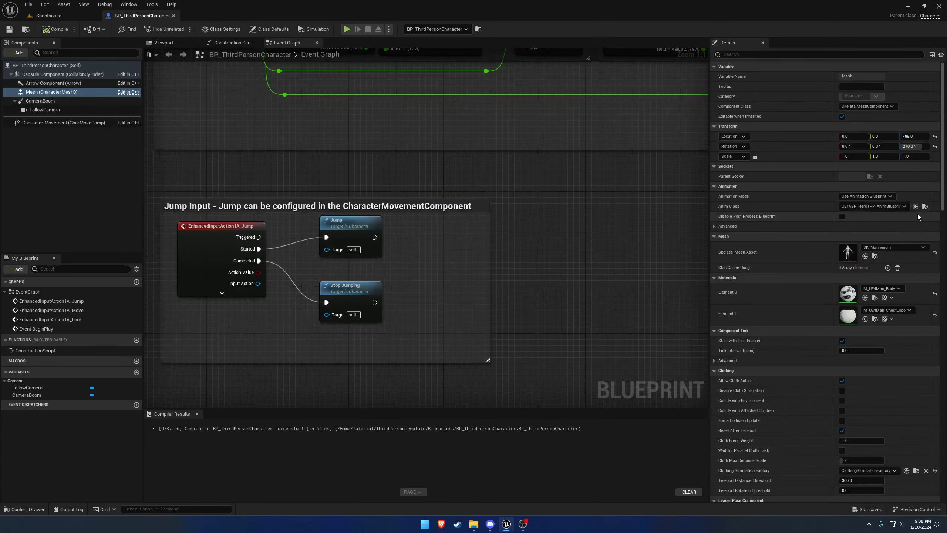
pyautogui.click(925, 207)
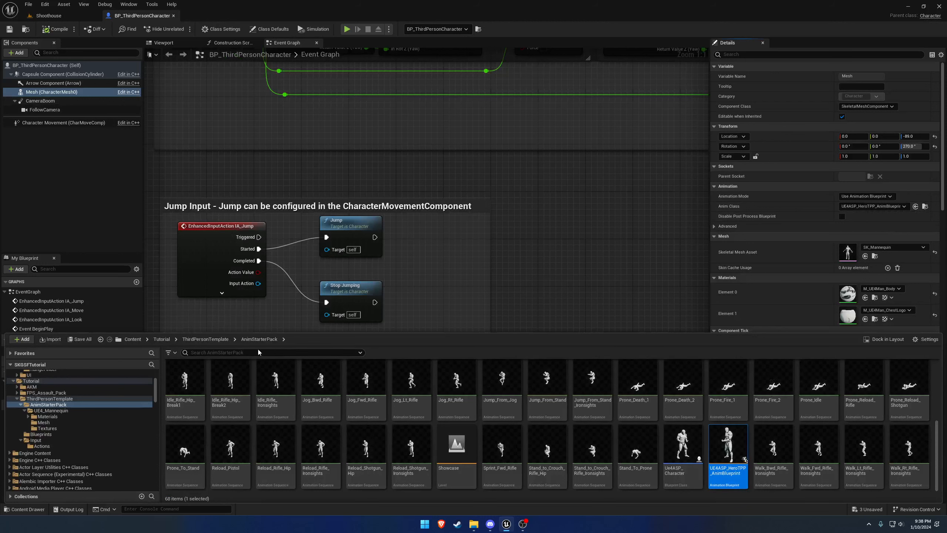
pyautogui.doubleClick(731, 451)
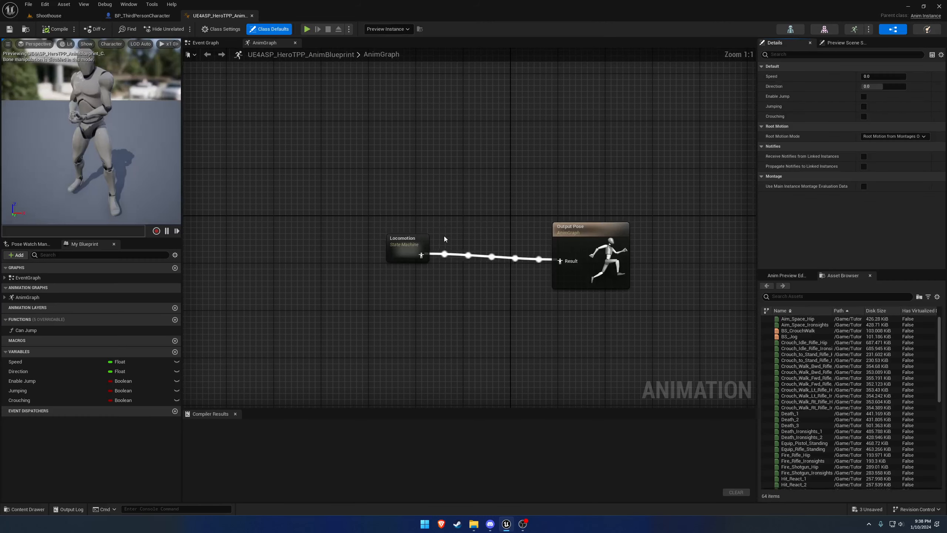
# Examine the animation blueprint's Event Graph, covering the speed and direction update logic and the Jump section
pyautogui.click(205, 42)
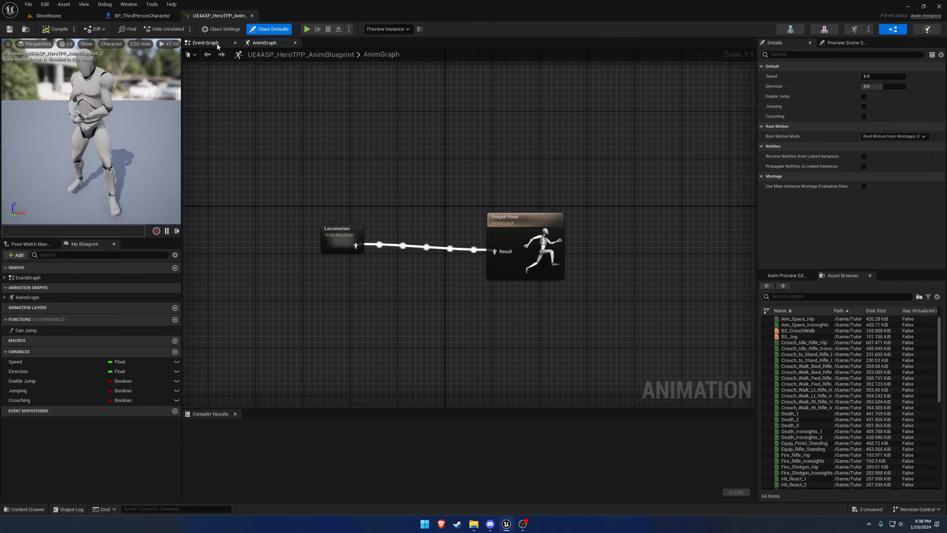
pyautogui.moveTo(456, 177); pyautogui.dragTo(467, 333, button='right')
pyautogui.scroll(3, 389, 172)
pyautogui.moveTo(385, 171); pyautogui.dragTo(461, 83, button='right')
pyautogui.moveTo(506, 123); pyautogui.dragTo(548, 214, button='right')
pyautogui.moveTo(397, 300); pyautogui.dragTo(601, 349)
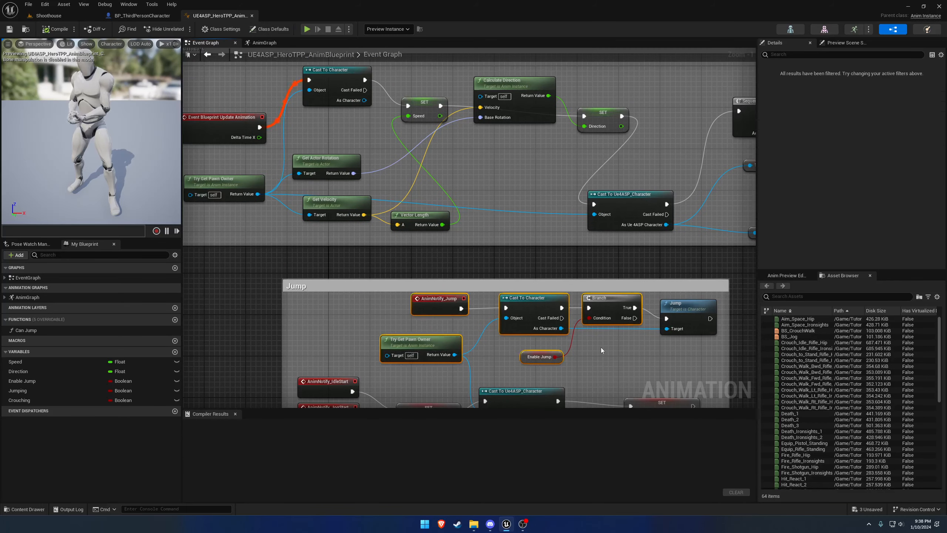
# Inspect the Locomotion state machine in the AnimGraph and close the animation blueprint
pyautogui.click(271, 68)
pyautogui.click(269, 45)
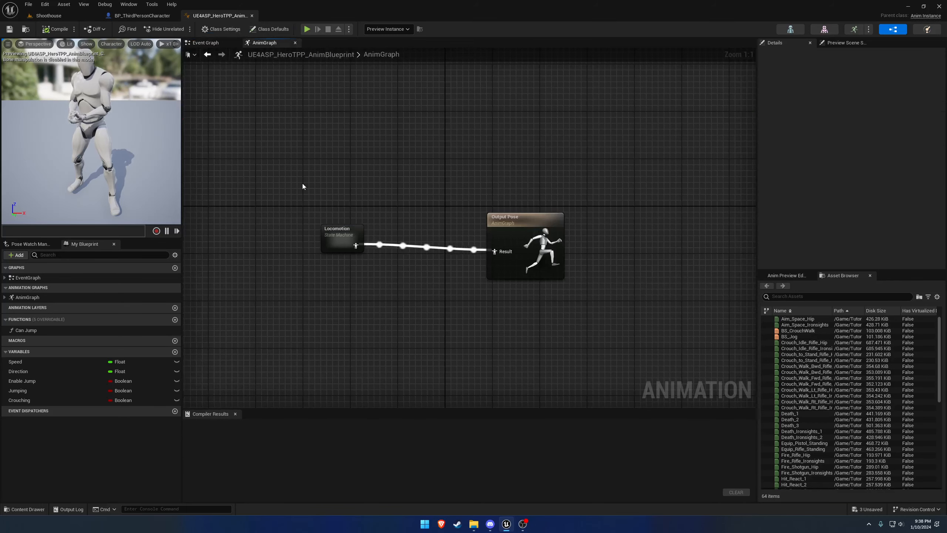
pyautogui.click(340, 238)
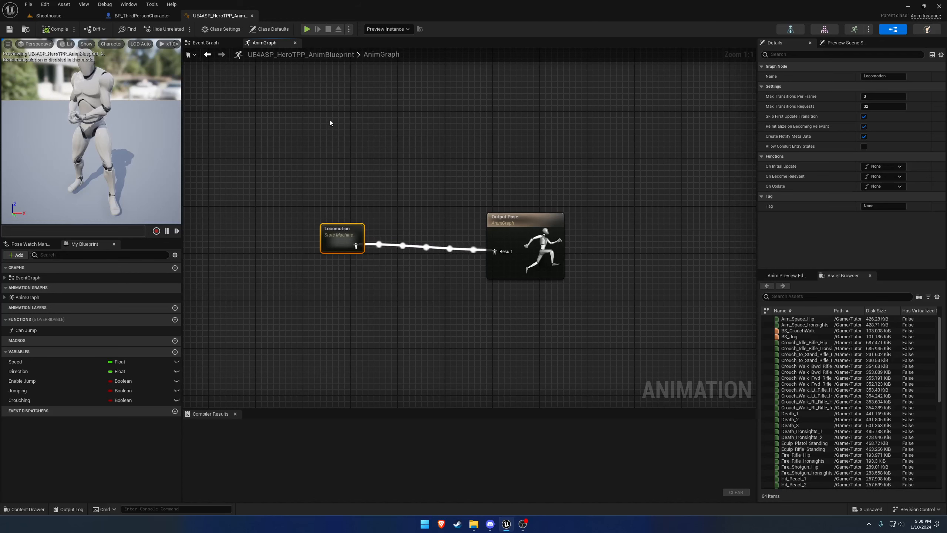
pyautogui.click(211, 44)
pyautogui.click(264, 43)
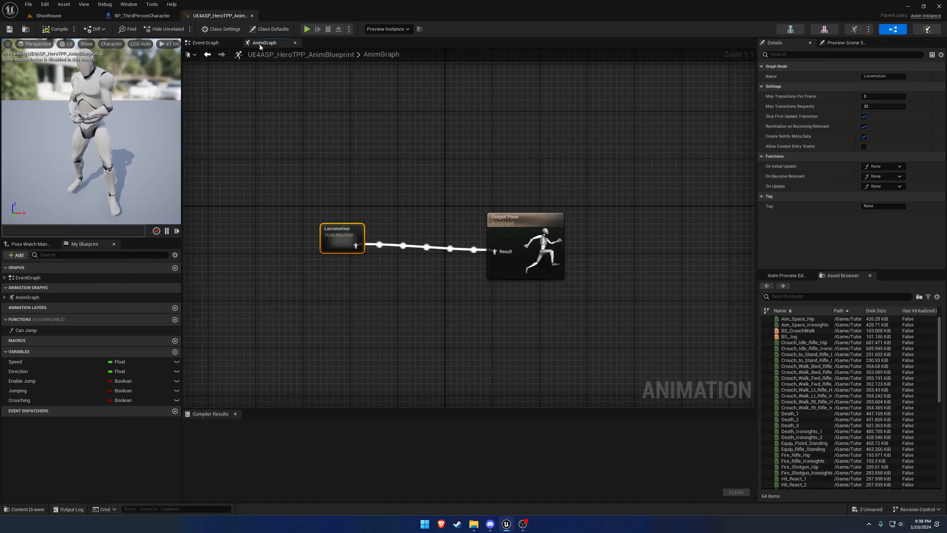
pyautogui.click(252, 15)
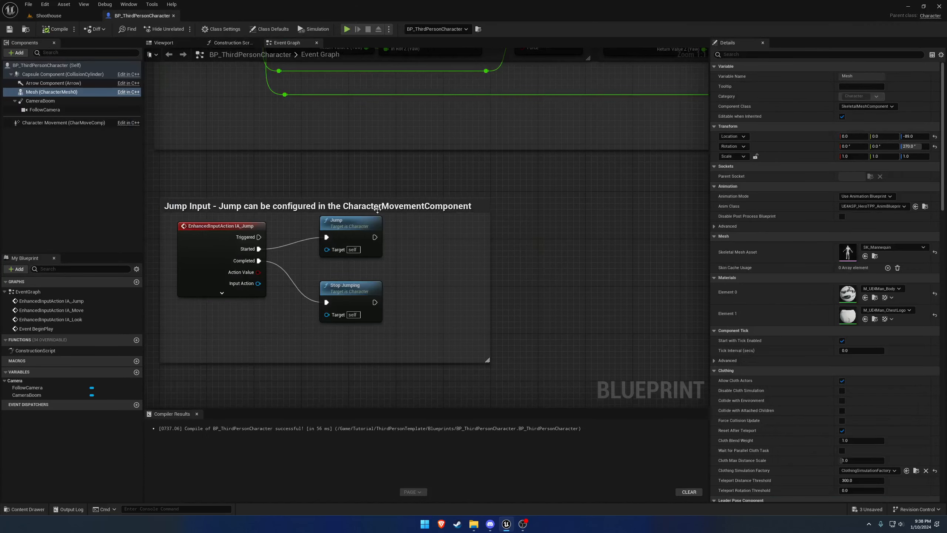
# Return to the character blueprint's viewport and inspect the FollowCamera and CameraBoom components
pyautogui.moveTo(437, 241); pyautogui.dragTo(503, 355, button='right')
pyautogui.click(178, 44)
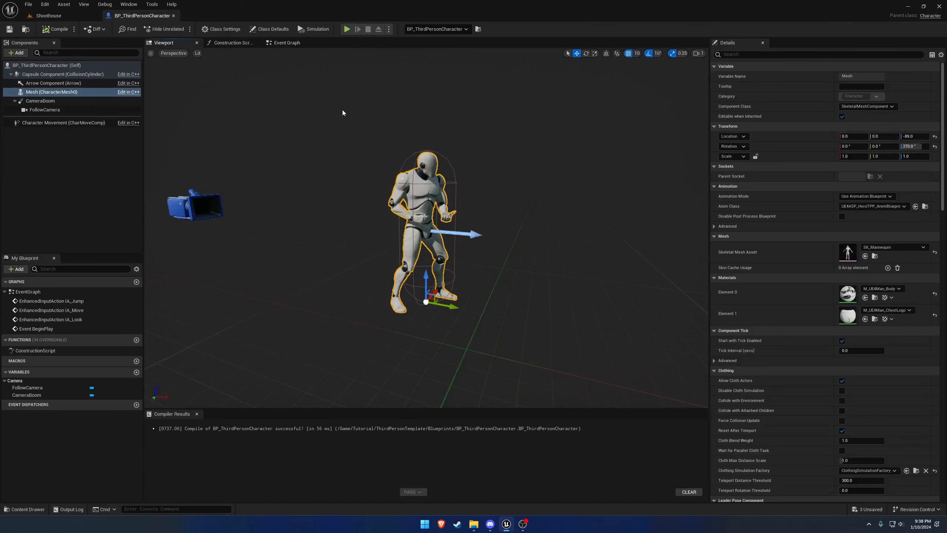
pyautogui.click(199, 203)
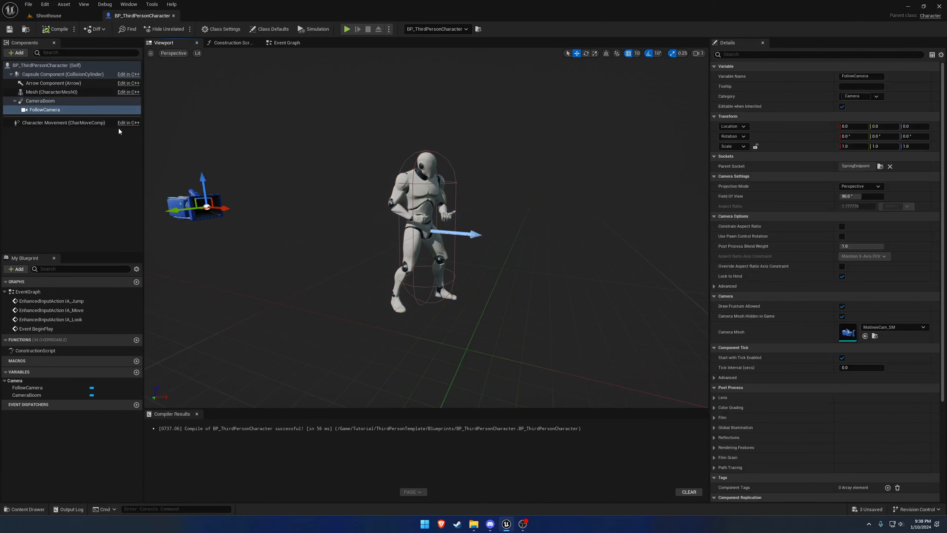
pyautogui.click(62, 101)
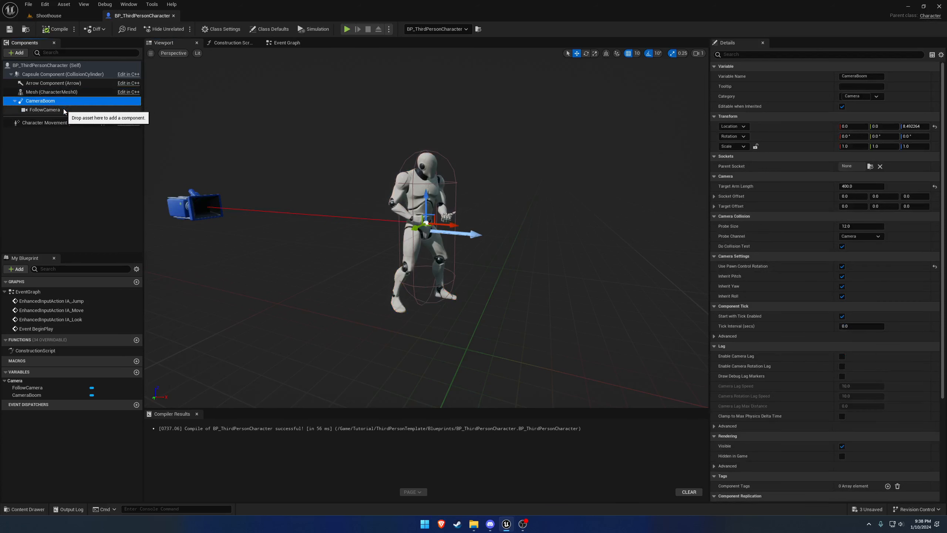
# Reparent FollowCamera to the character Mesh component and delete CameraBoom
pyautogui.click(57, 109)
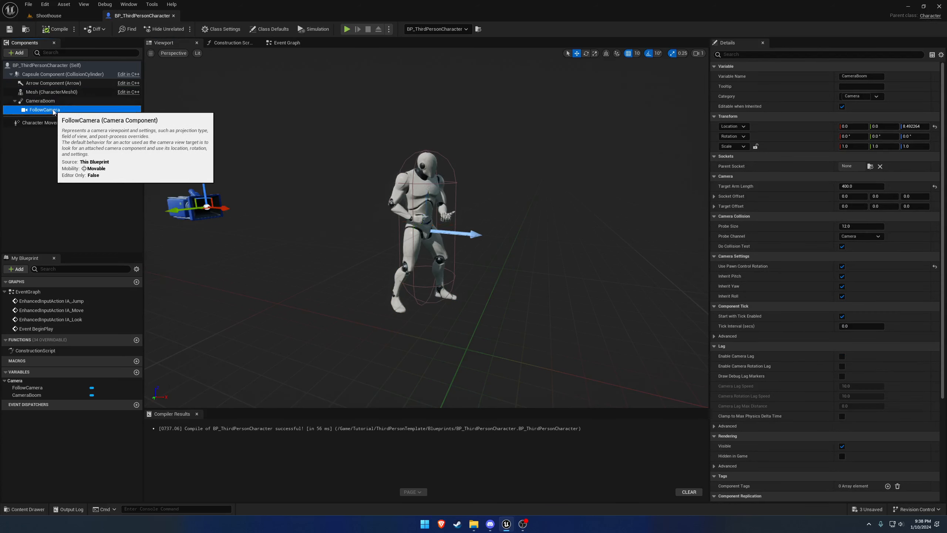
pyautogui.moveTo(53, 106); pyautogui.dragTo(52, 92)
pyautogui.click(53, 109)
pyautogui.press('Delete')
# Reset FollowCamera's location and rotation to their default values
pyautogui.click(190, 205)
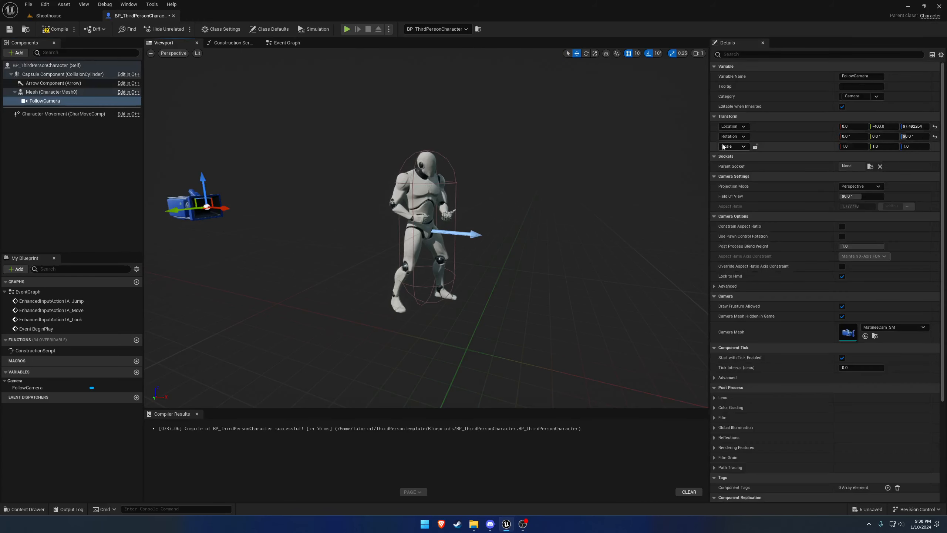
pyautogui.click(936, 126)
pyautogui.click(935, 136)
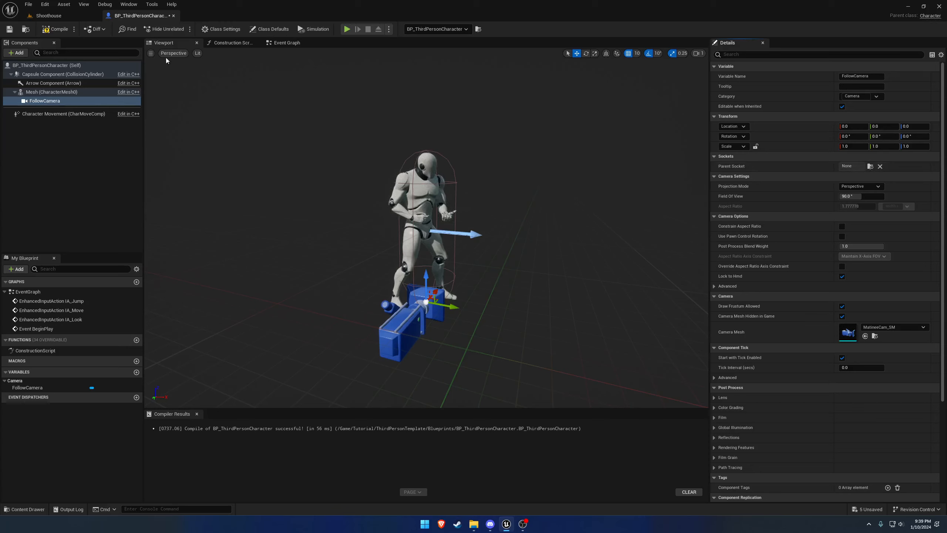
# Open UE4_Mannequin_Skeleton and add a socket named S_Camera to the head bone
pyautogui.click(446, 201)
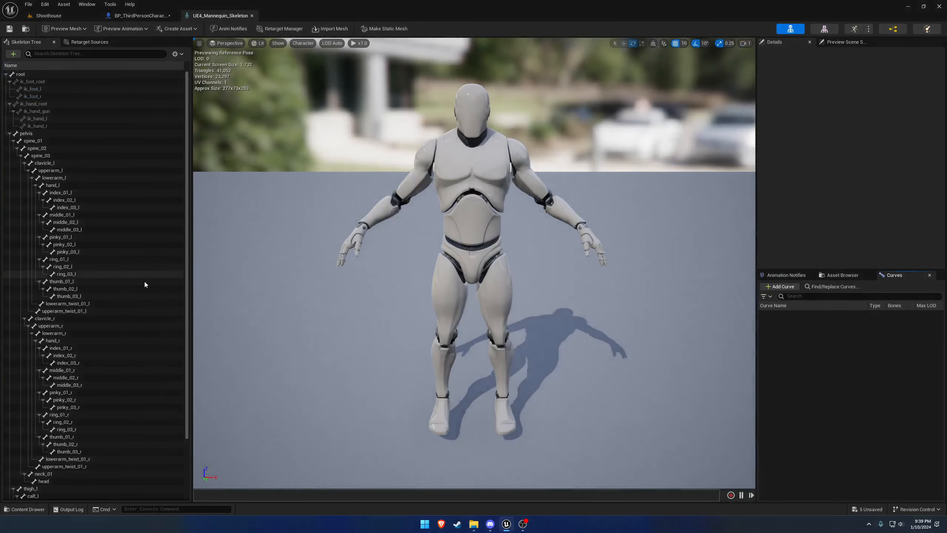
pyautogui.scroll(-6, 134, 312)
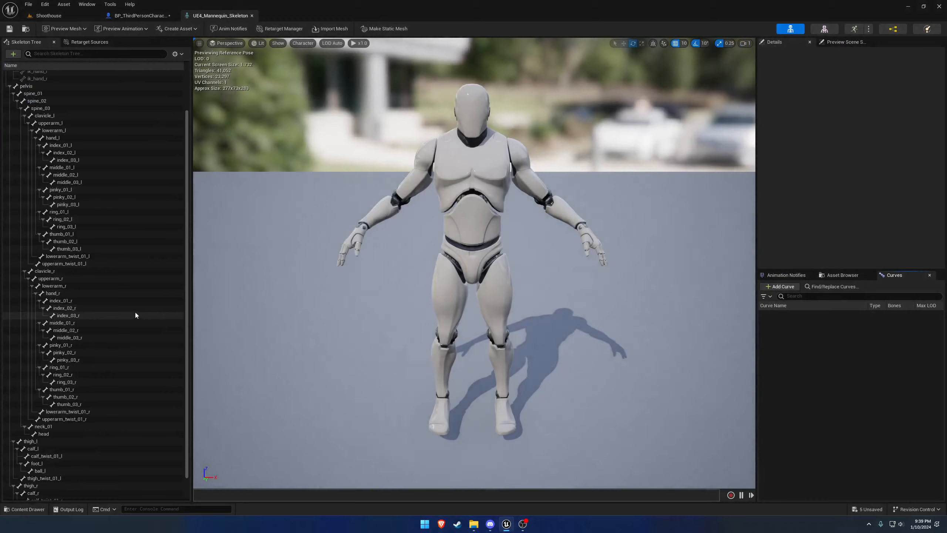
pyautogui.click(59, 408)
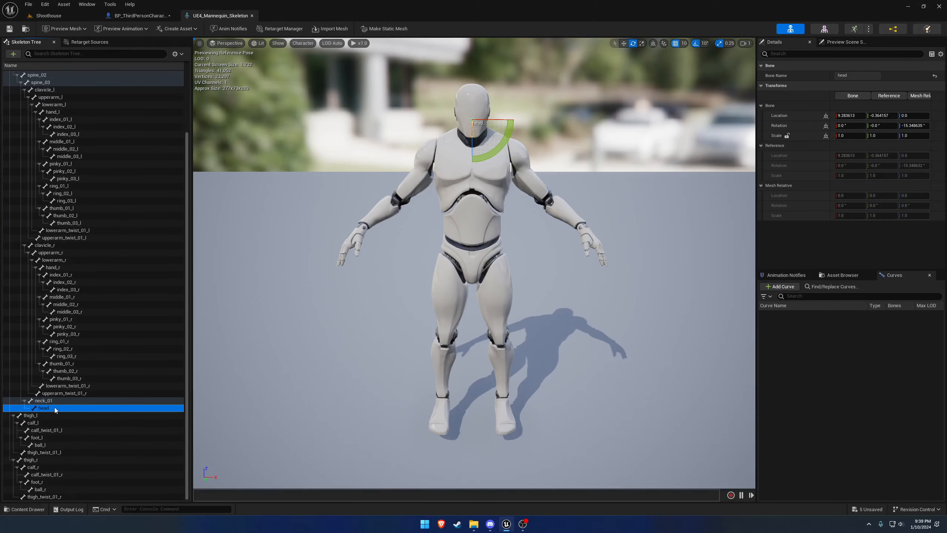
pyautogui.rightClick(55, 407)
pyautogui.click(79, 328)
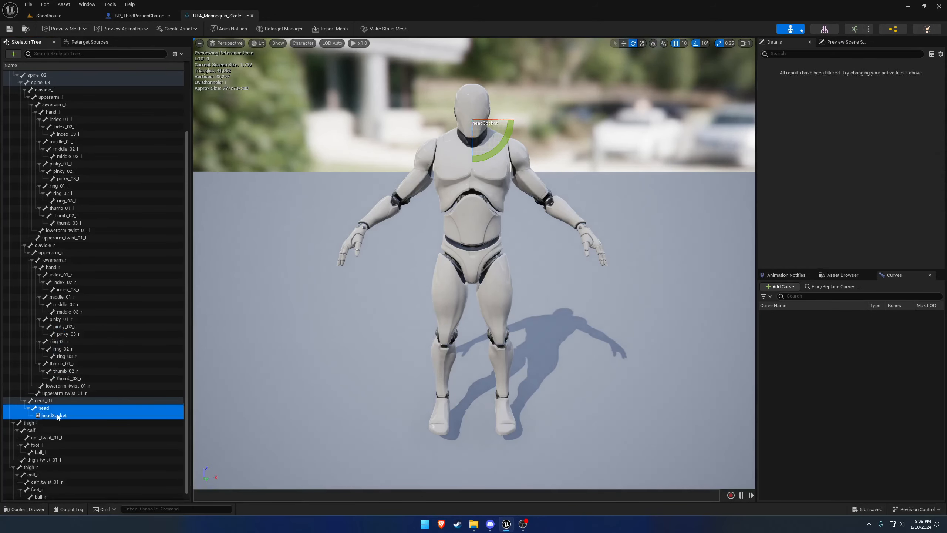
pyautogui.write('S_Camera')
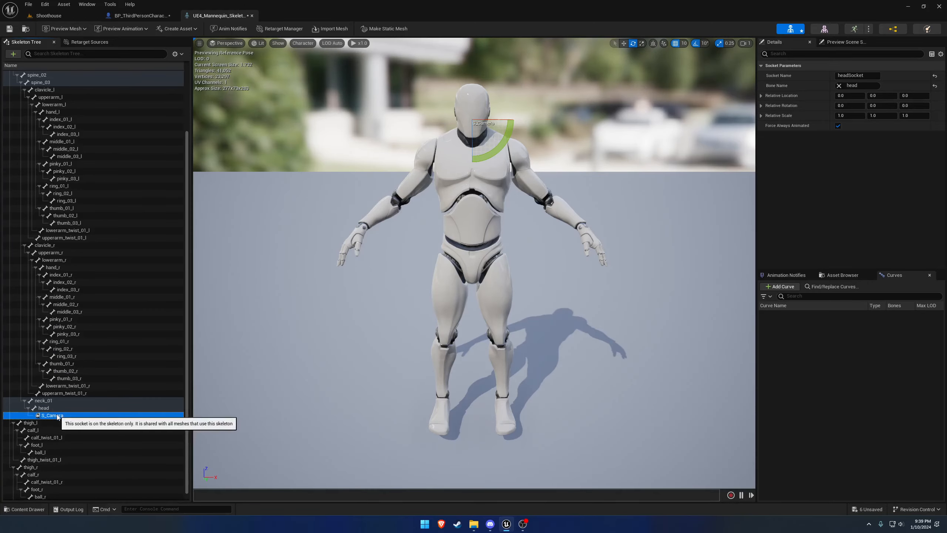
pyautogui.press('Return')
# Move the S_Camera socket just in front of the face, to about 3.5, 14.4, 0 relative location, and save the skeleton
pyautogui.press('f')
pyautogui.moveTo(474, 263); pyautogui.dragTo(634, 283, button='right')
pyautogui.moveTo(323, 320); pyautogui.dragTo(396, 278, button='middle')
pyautogui.press('w')
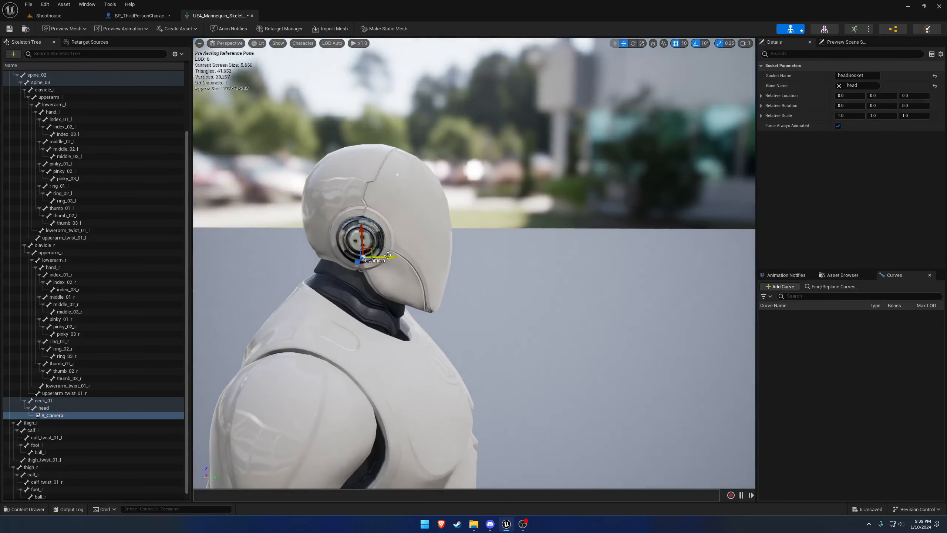
pyautogui.moveTo(387, 255); pyautogui.dragTo(459, 245)
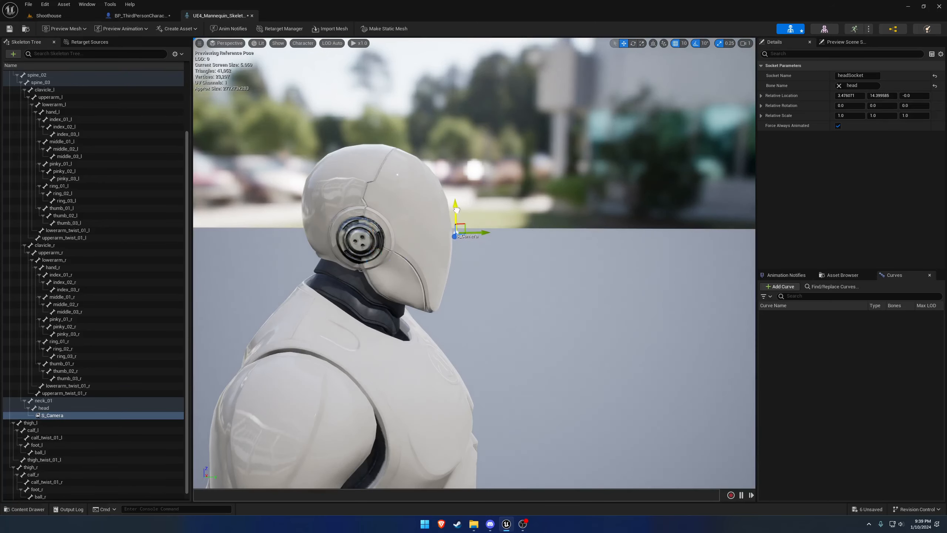
pyautogui.click(10, 29)
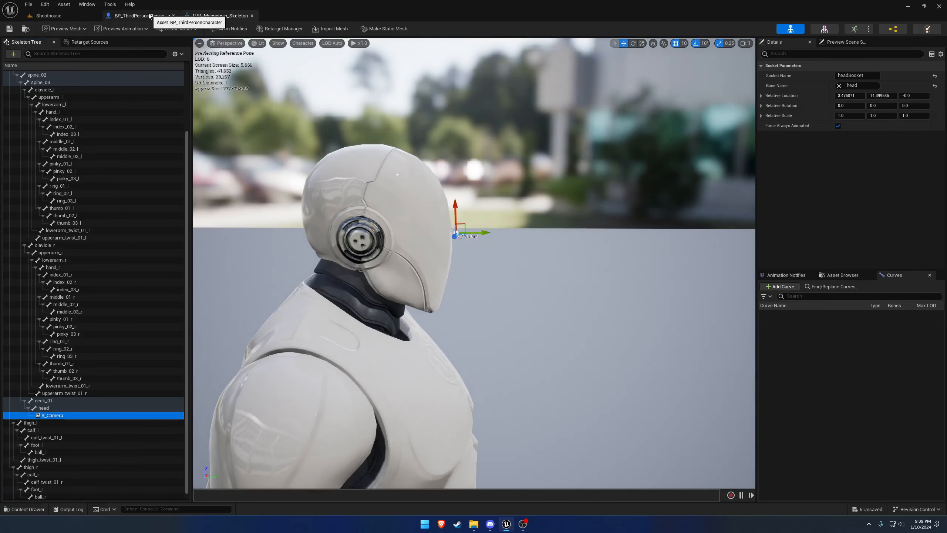
# Set the parent socket of FollowCamera in BP_ThirdPersonCharacter to S_Camera
pyautogui.click(139, 15)
pyautogui.click(45, 101)
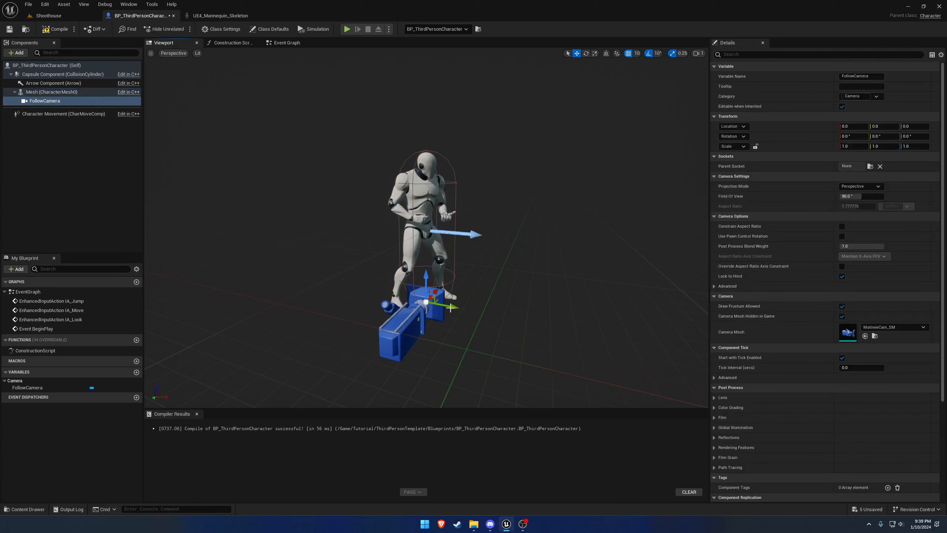
pyautogui.click(870, 166)
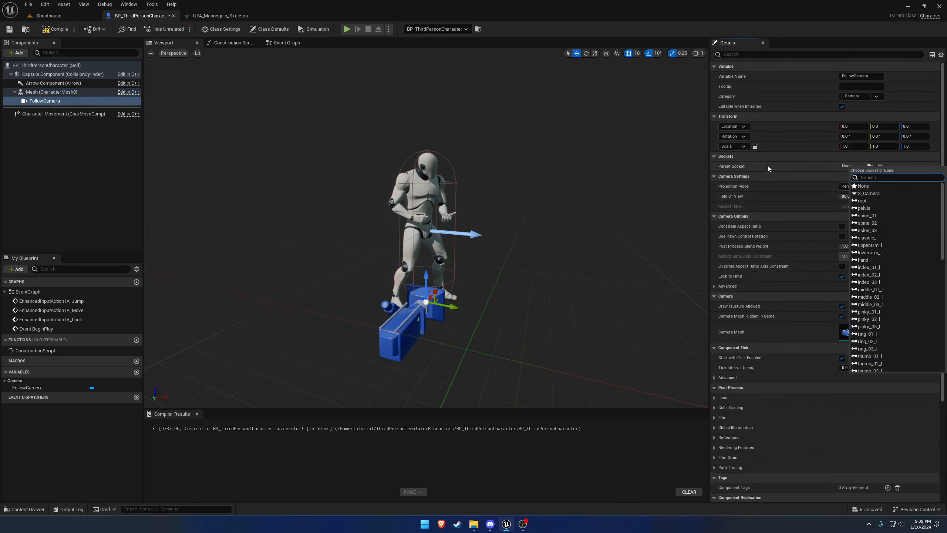
pyautogui.click(869, 193)
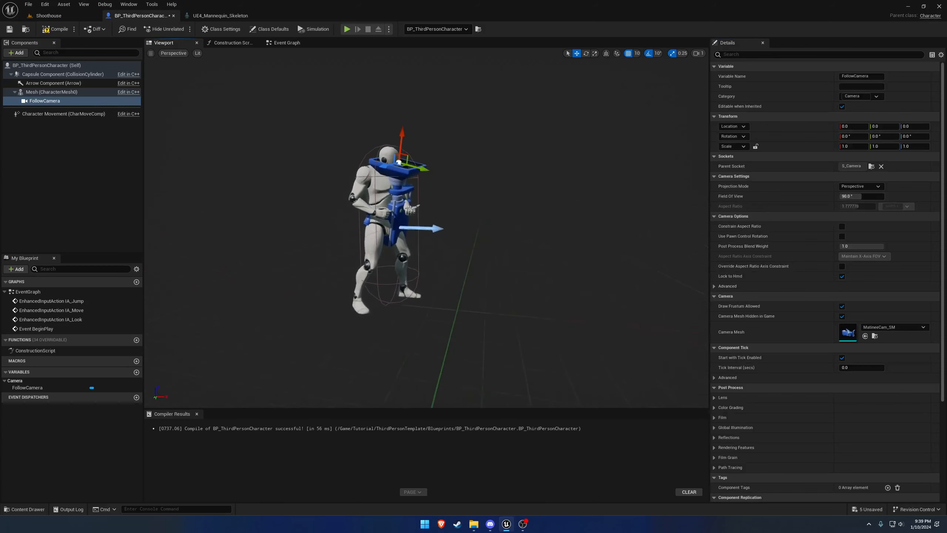
# Check the attached camera's orientation, and rotate the S_Camera socket in the skeleton to about -90, 0, 90 degrees relative rotation
pyautogui.scroll(5, 433, 154)
pyautogui.press('e')
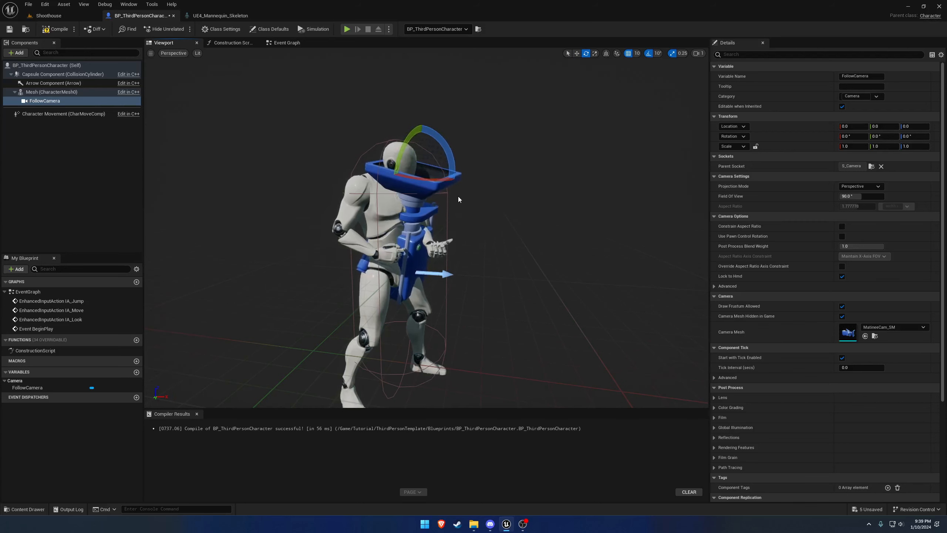
pyautogui.click(220, 15)
pyautogui.press('e')
pyautogui.moveTo(481, 208); pyautogui.dragTo(480, 208)
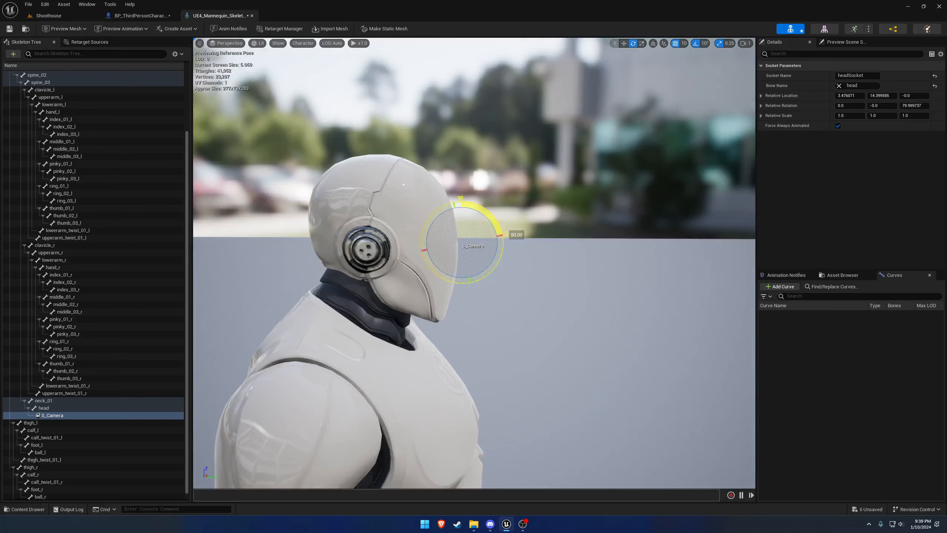
pyautogui.moveTo(420, 219); pyautogui.dragTo(557, 203, button='right')
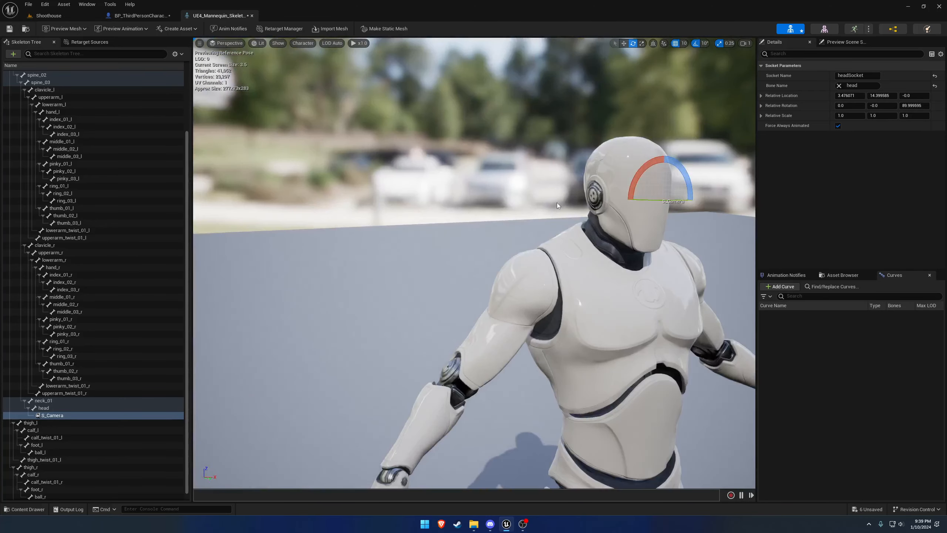
pyautogui.moveTo(623, 183); pyautogui.dragTo(626, 198)
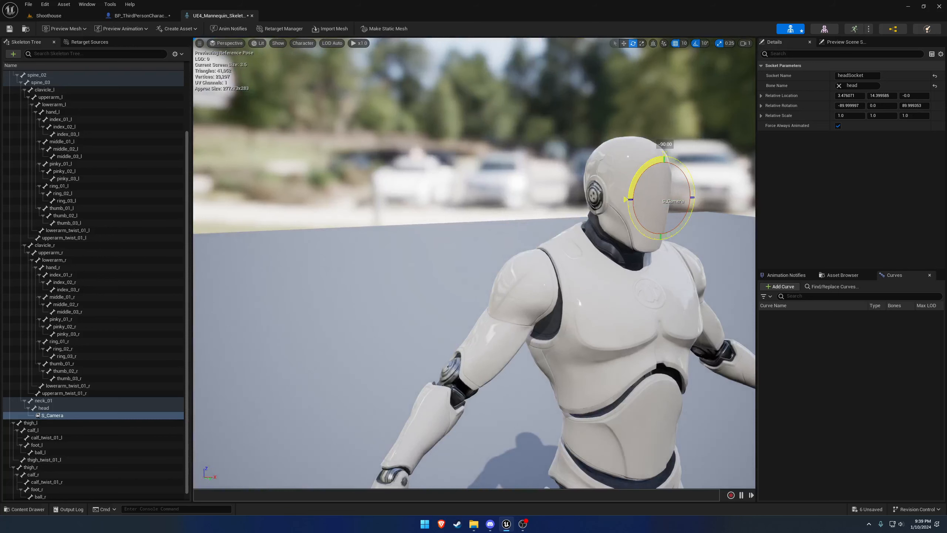
# Save the UE4_Mannequin_Skeleton asset and the BP_ThirdPersonCharacter blueprint
pyautogui.click(9, 28)
pyautogui.click(136, 15)
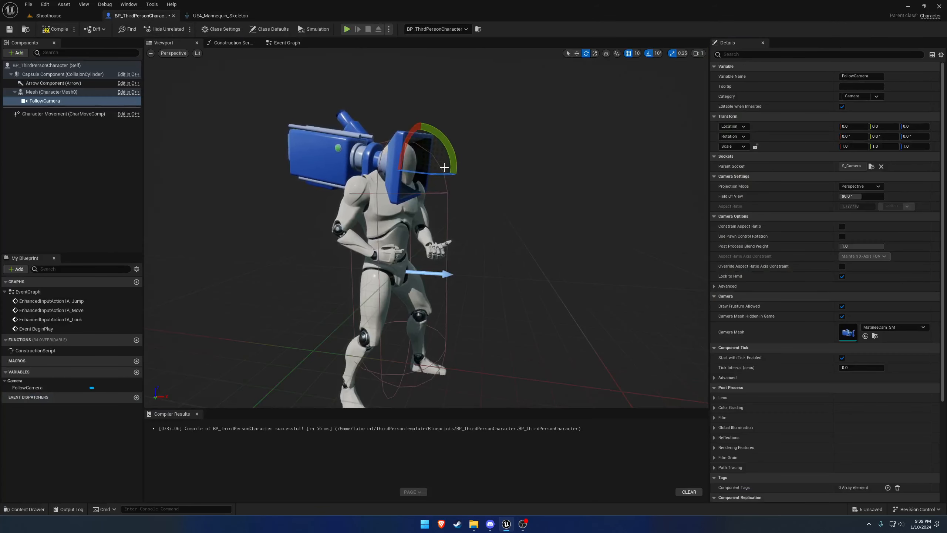
pyautogui.click(10, 29)
# Play-test the Shoothouse level, walking forward to check the view from the head-mounted camera
pyautogui.click(72, 17)
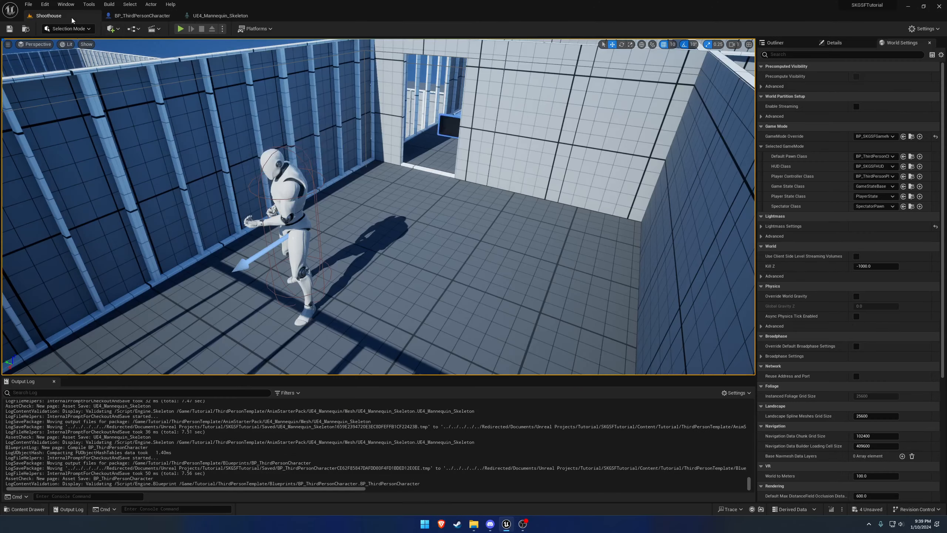
pyautogui.click(181, 29)
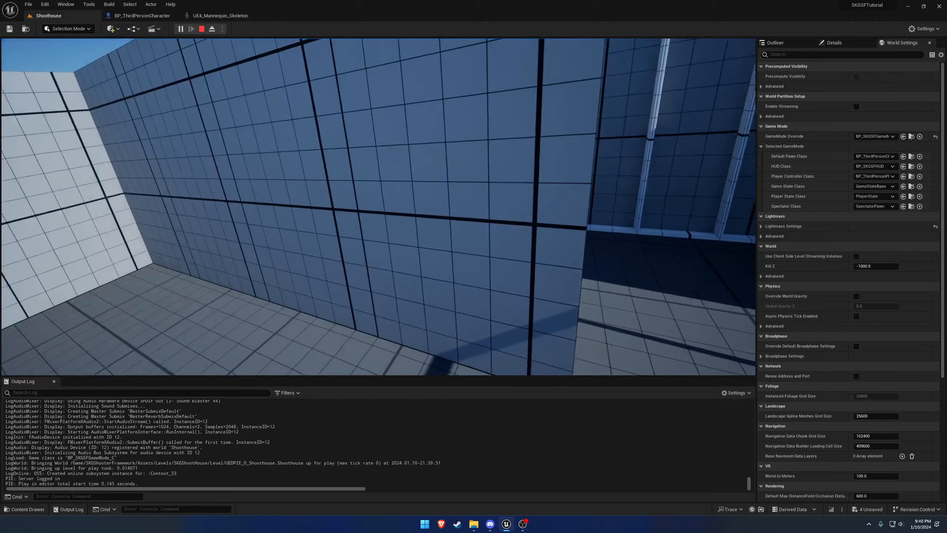
pyautogui.press('w')
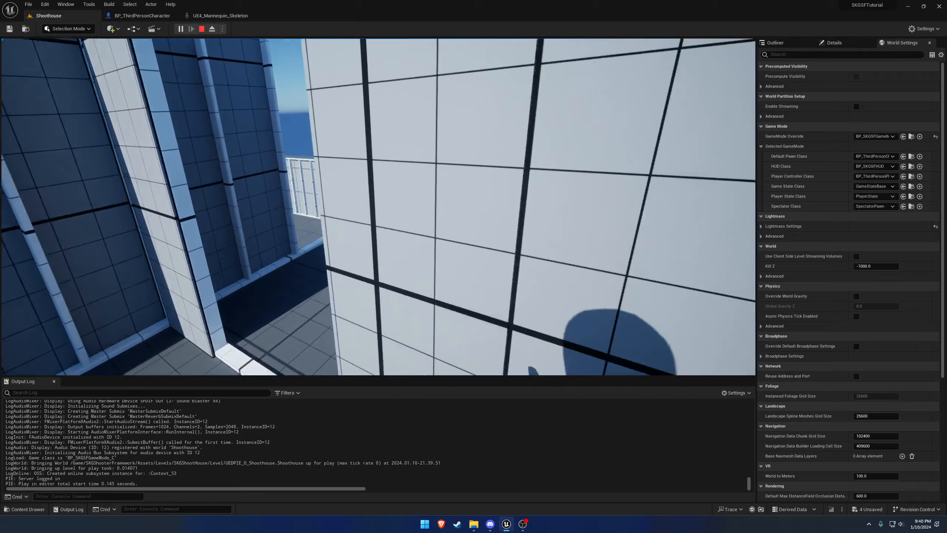
pyautogui.press('Escape')
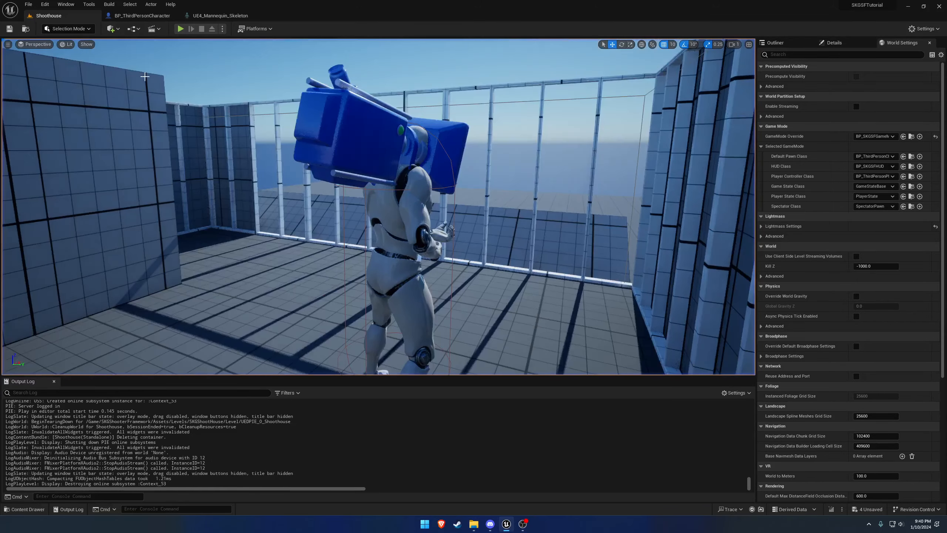
# Enable Use Pawn Control Rotation on FollowCamera in BP_ThirdPersonCharacter and compile the blueprint
pyautogui.click(142, 15)
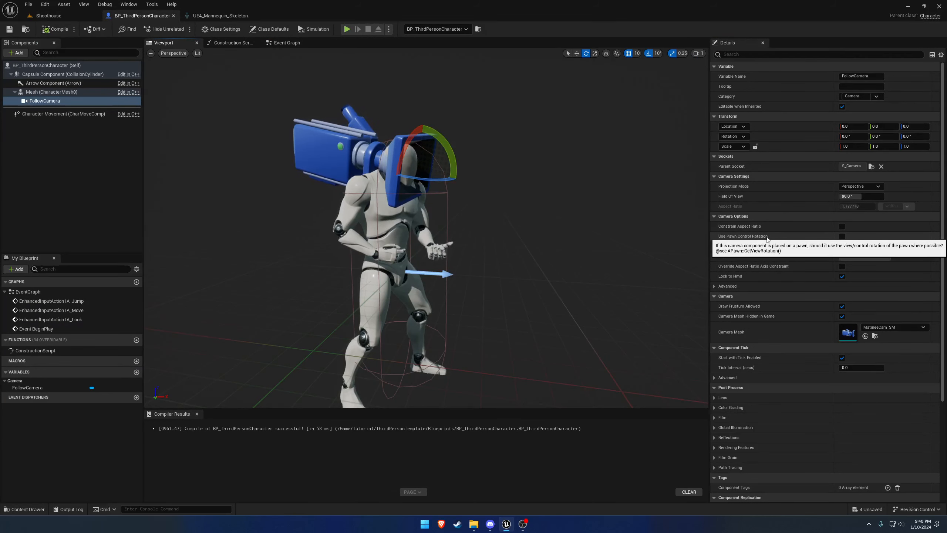
pyautogui.click(842, 236)
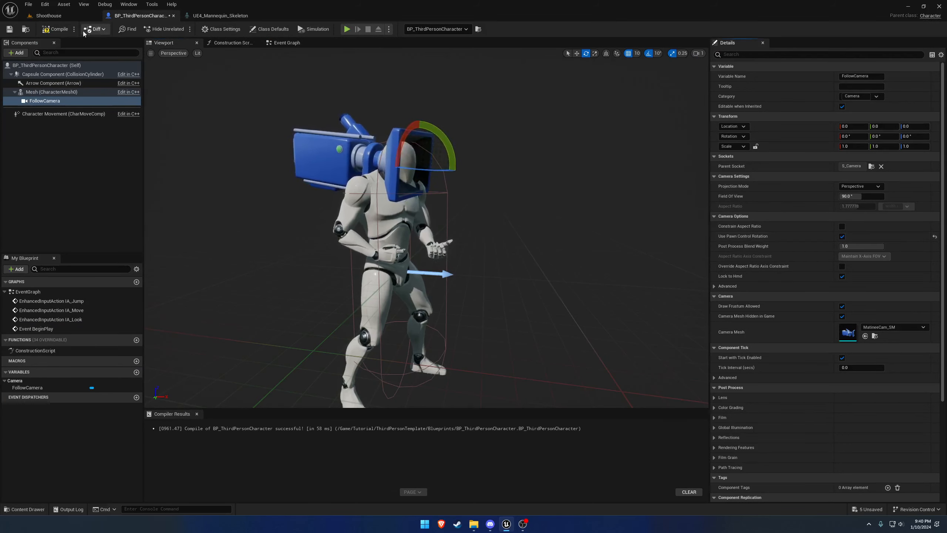
pyautogui.click(55, 29)
# Run the Shoothouse level again to check how FollowCamera behaves with pawn control rotation
pyautogui.click(49, 15)
pyautogui.click(181, 29)
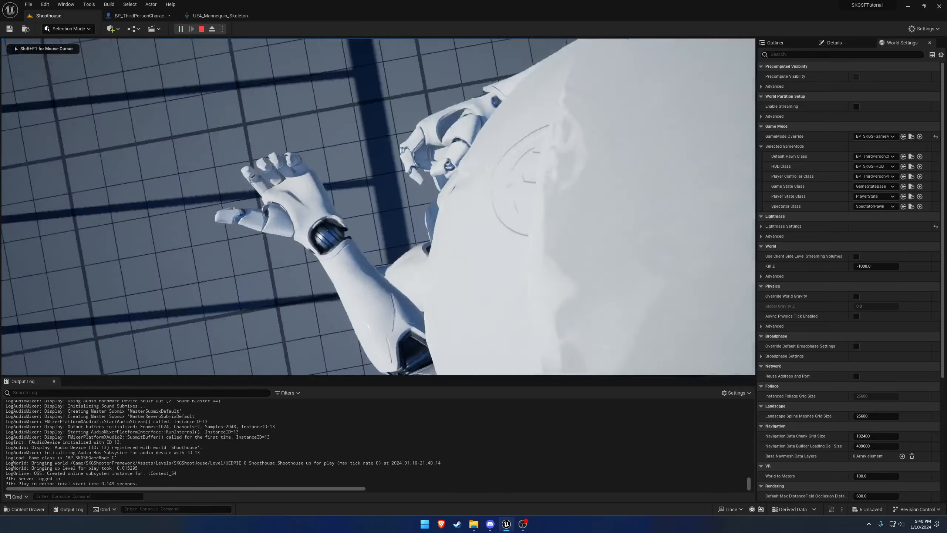
pyautogui.press('Escape')
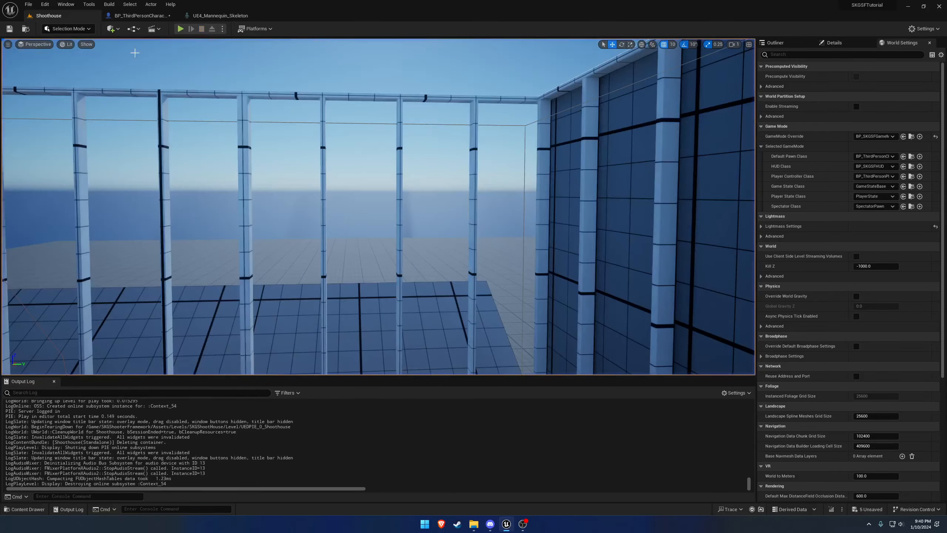
# Filter the BP_ThirdPersonCharacter class defaults by "control", reset Use Controller Rotation Yaw to its enabled default, and compile and save
pyautogui.click(134, 15)
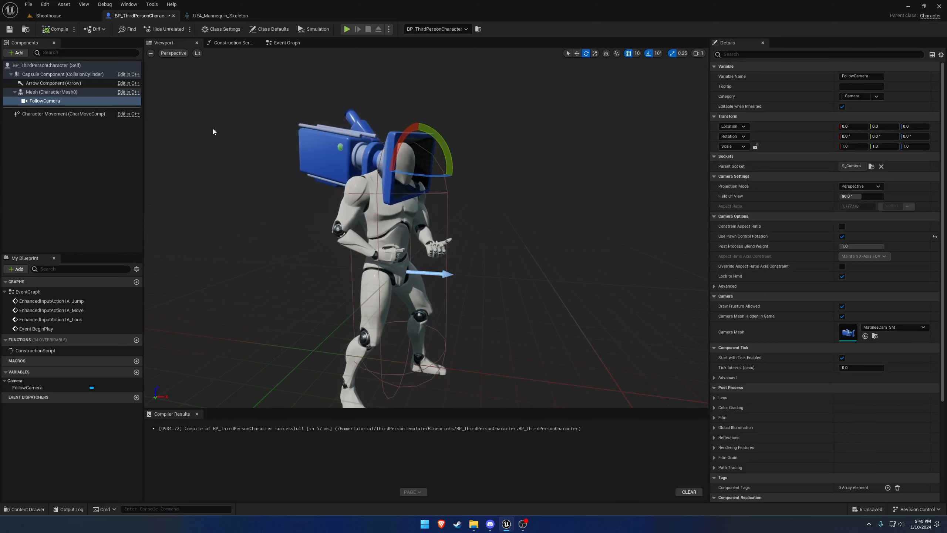
pyautogui.click(385, 216)
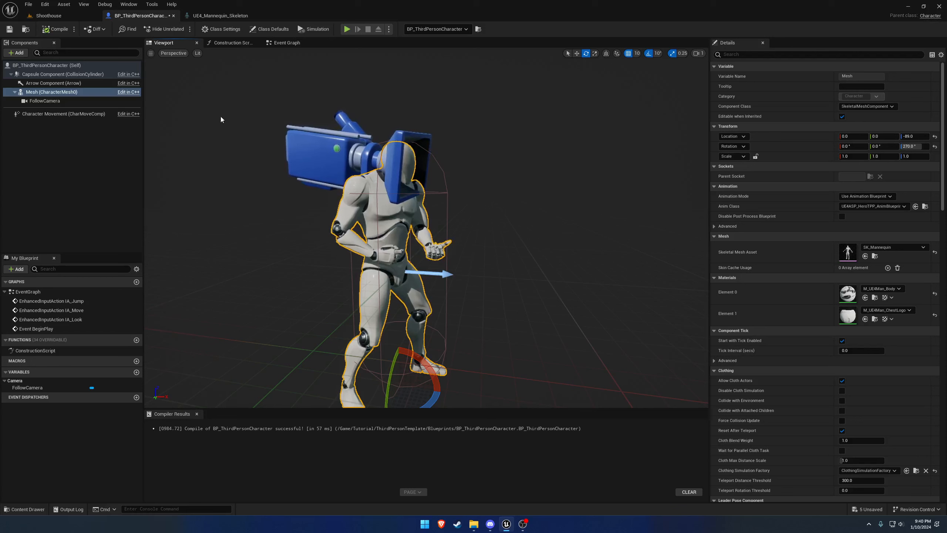
pyautogui.click(60, 66)
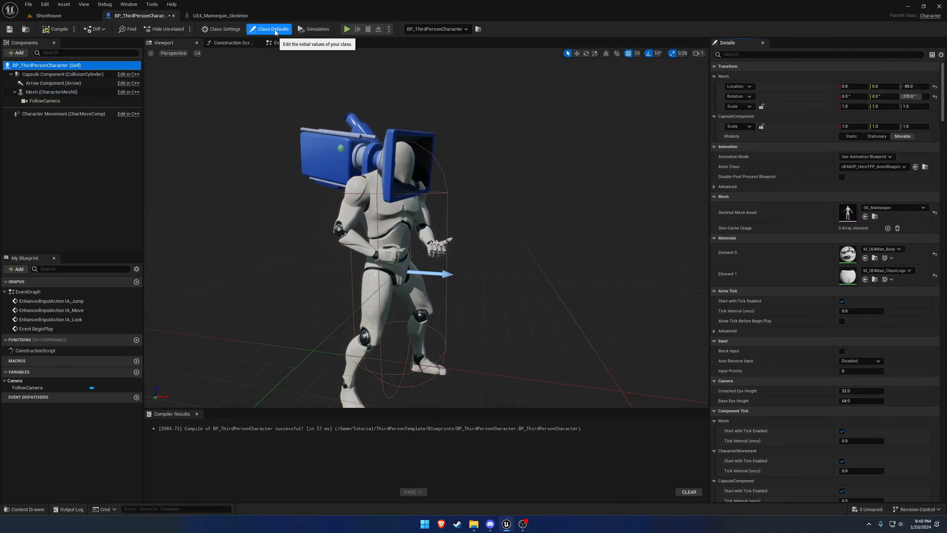
pyautogui.scroll(-3, 765, 297)
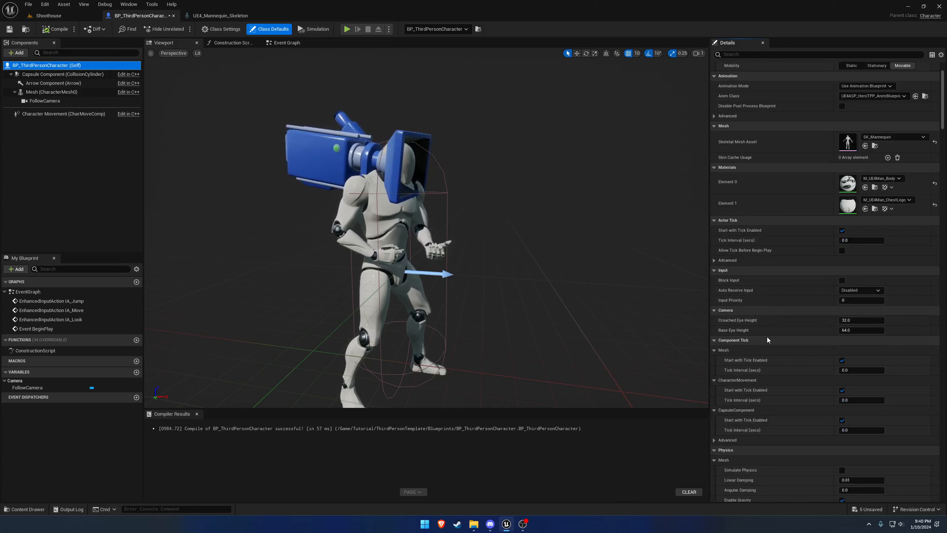
pyautogui.scroll(-2, 767, 338)
pyautogui.scroll(-1, 770, 339)
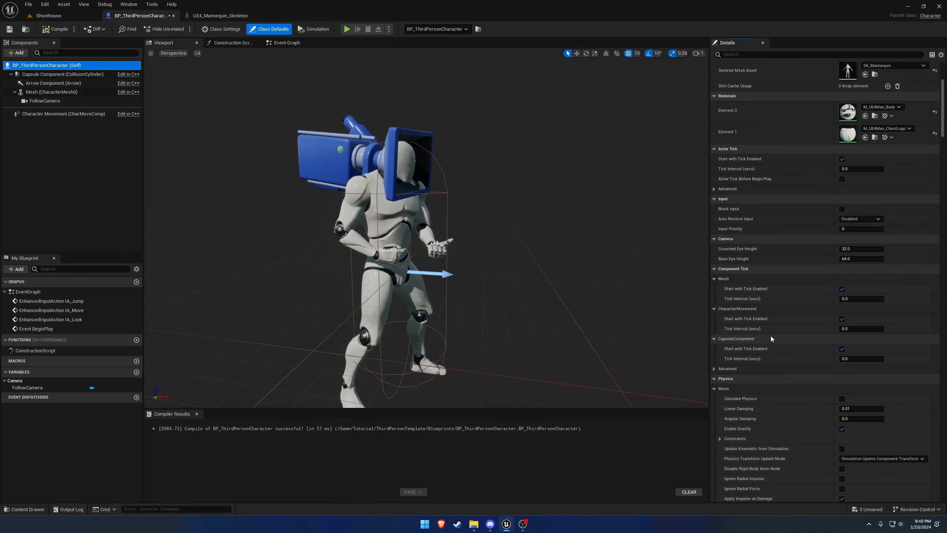
pyautogui.scroll(6, 771, 336)
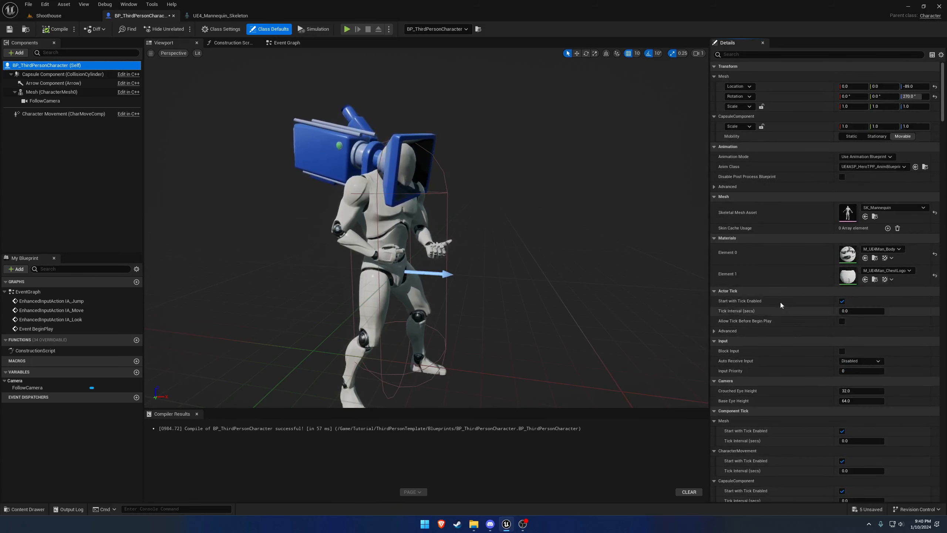
pyautogui.click(780, 55)
pyautogui.write('control')
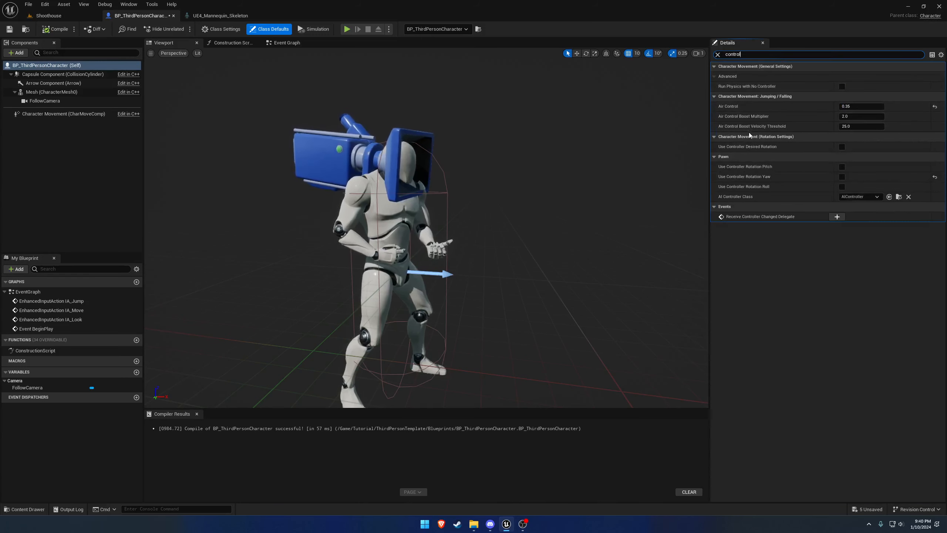
pyautogui.click(935, 177)
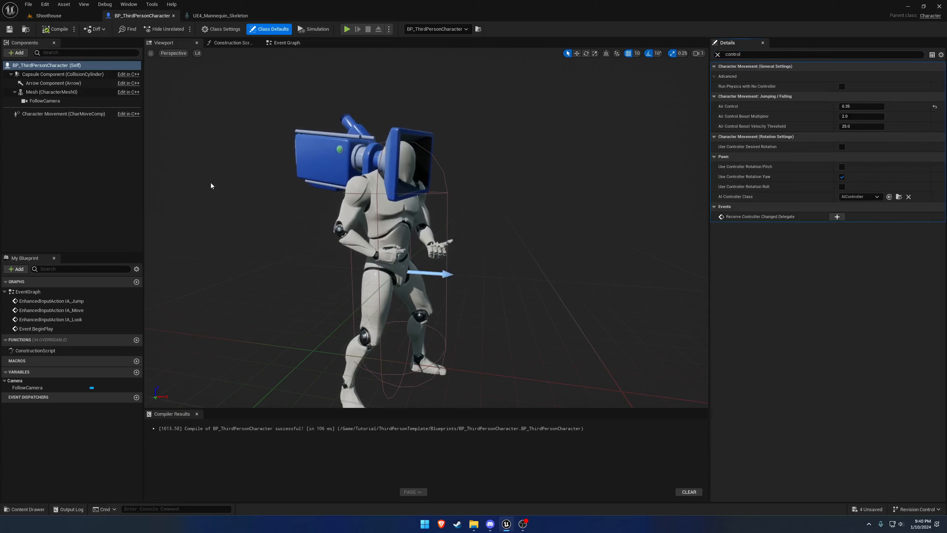
# Play-test the Shoothouse level to check that the character's body turns with the camera
pyautogui.click(64, 16)
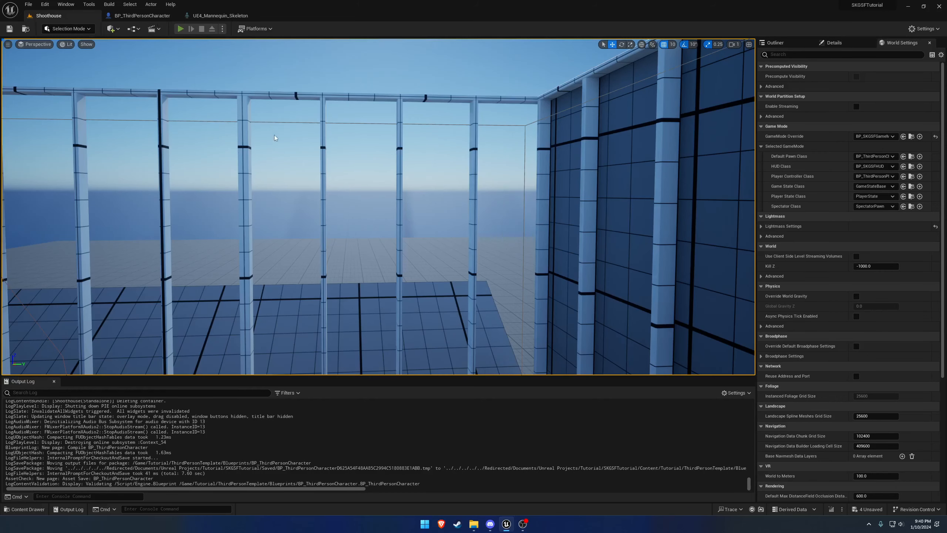
pyautogui.hotkey('alt', 'p')
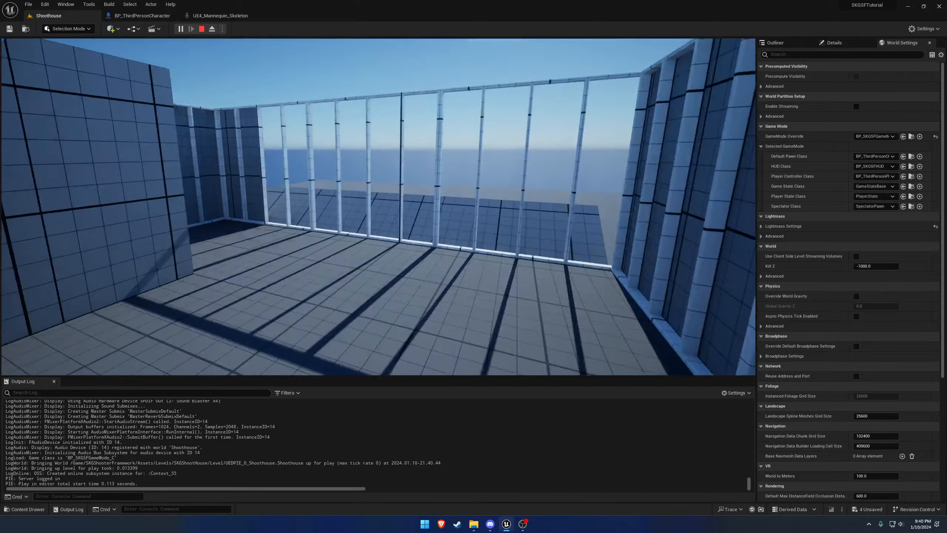
pyautogui.press('Escape')
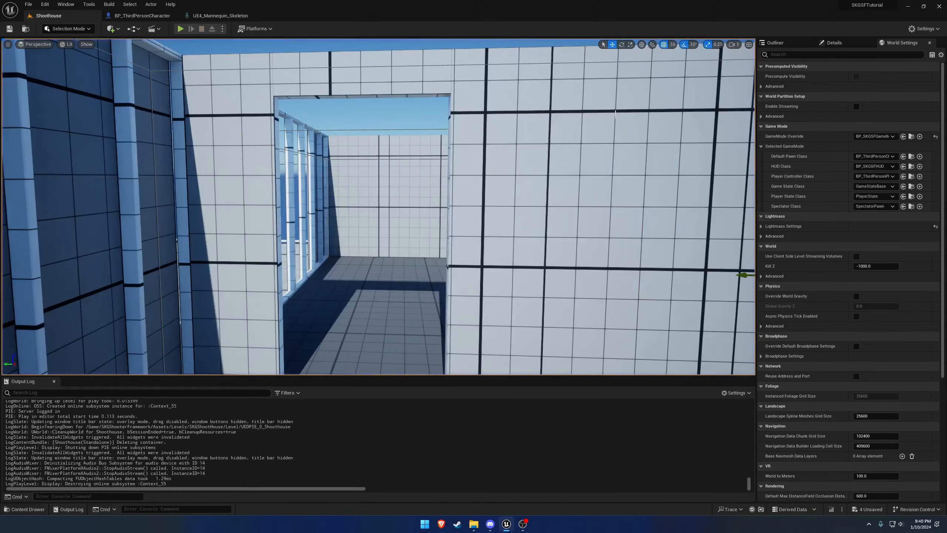
# Clear the details filter in BP_ThirdPersonCharacter, and add an SKGShooter Pawn component named SKGShooterPawn
pyautogui.click(235, 16)
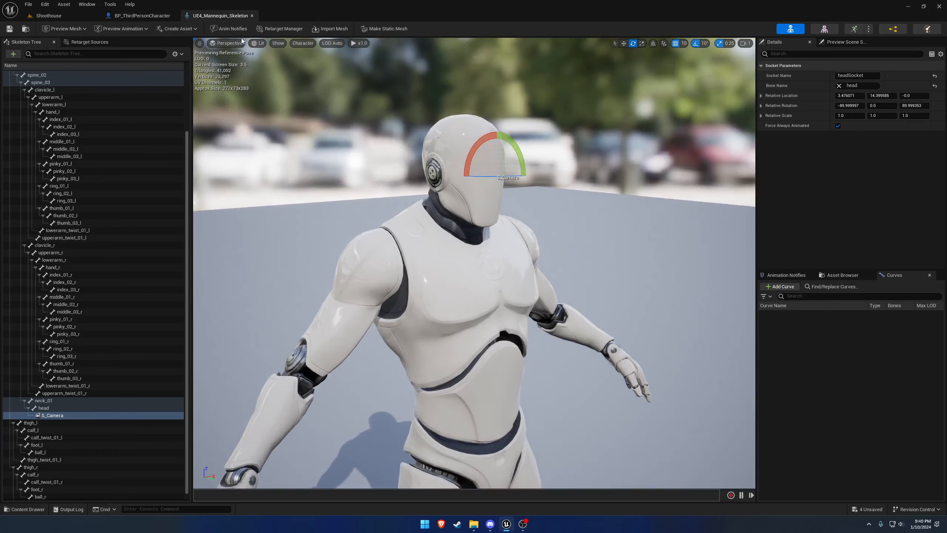
pyautogui.click(142, 16)
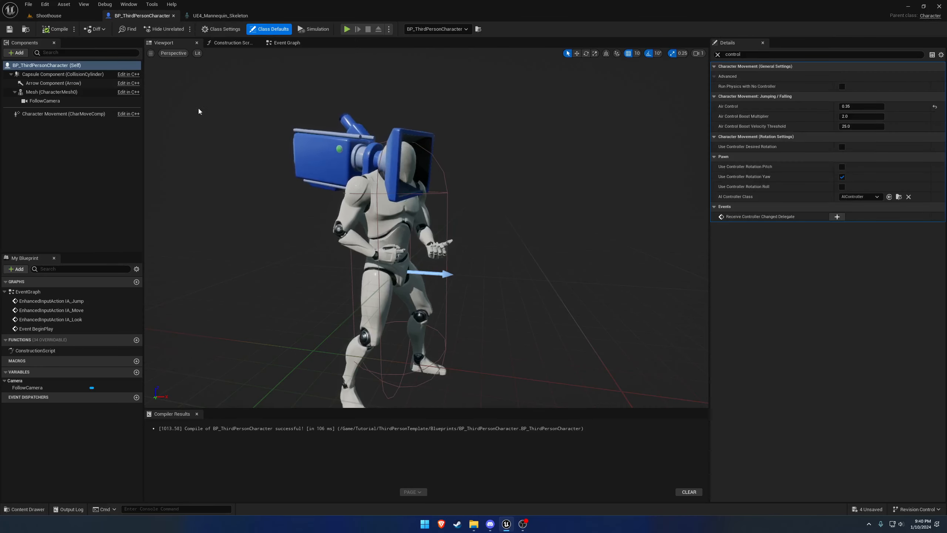
pyautogui.click(717, 55)
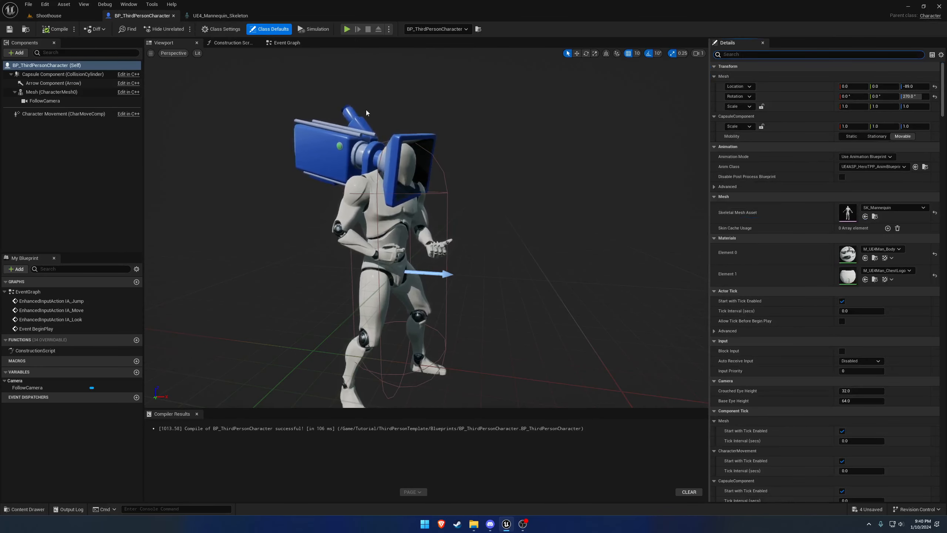
pyautogui.moveTo(393, 103); pyautogui.dragTo(365, 119, button='middle')
pyautogui.moveTo(365, 119)
pyautogui.mouseDown(button='right')
pyautogui.moveTo(335, 119)
pyautogui.moveTo(350, 119)
pyautogui.mouseUp(button='right')
pyautogui.click(22, 53)
pyautogui.write('shoo')
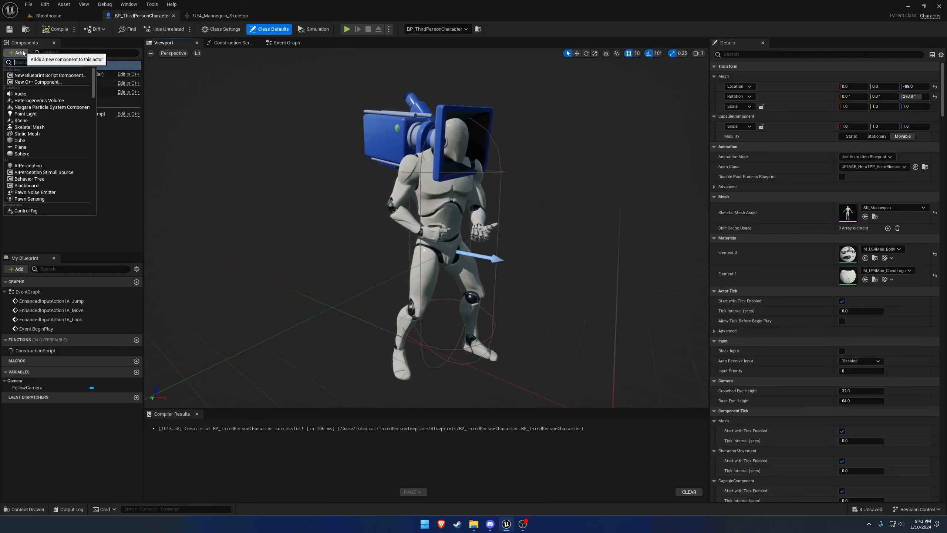
pyautogui.write('terpawn')
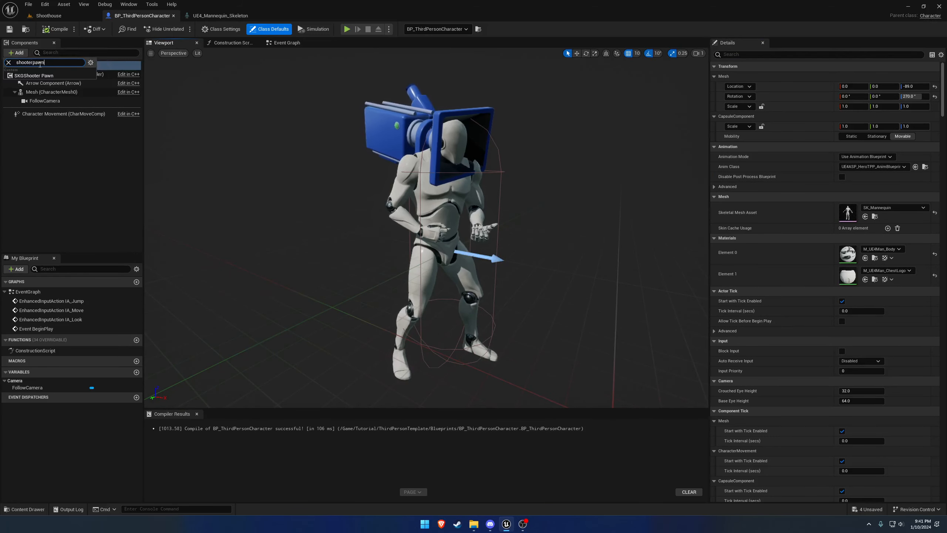
pyautogui.click(45, 76)
pyautogui.press('Return')
pyautogui.click(67, 114)
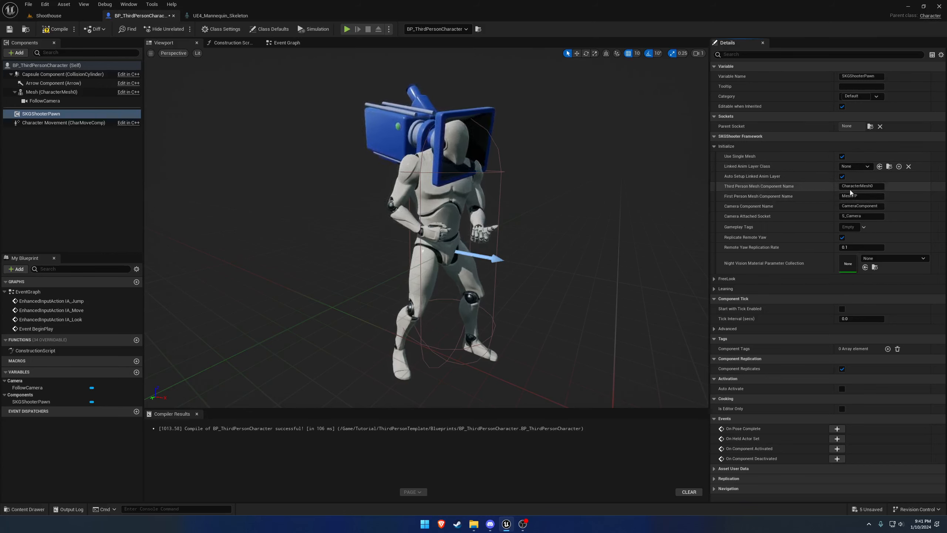
# Compare the third-person mesh name with the character's Mesh component, and set SKGShooterPawn's First Person Mesh Component Name to CharacterMesh0
pyautogui.click(876, 186)
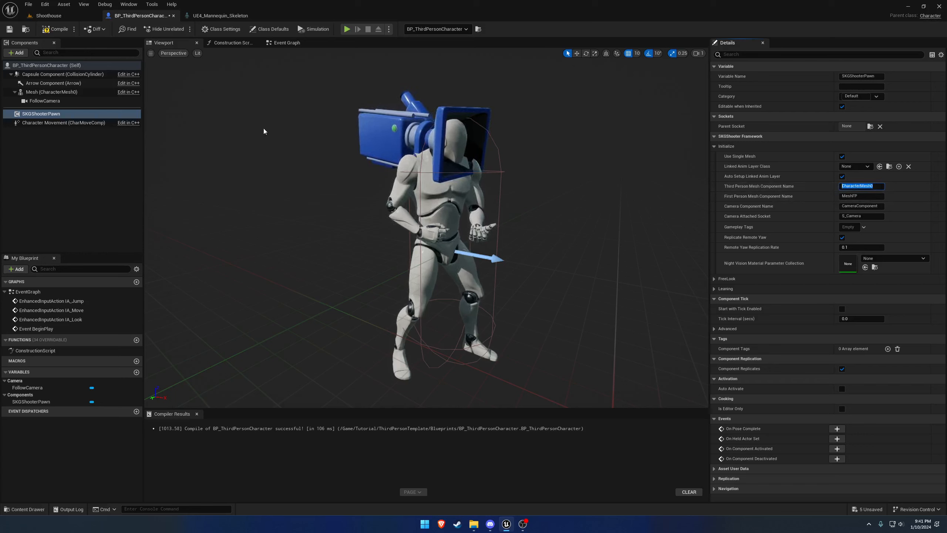
pyautogui.click(64, 92)
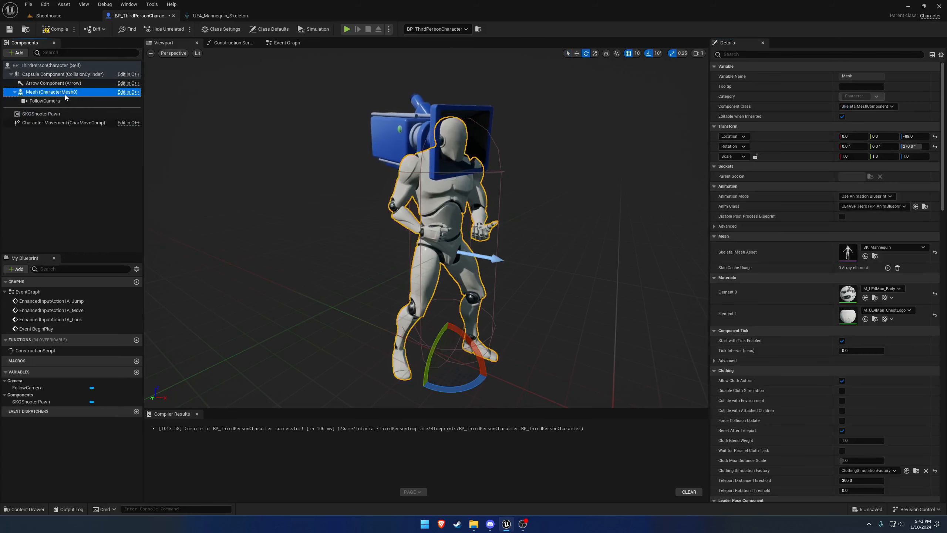
pyautogui.click(41, 114)
pyautogui.click(857, 186)
pyautogui.hotkey('ctrl', 'c')
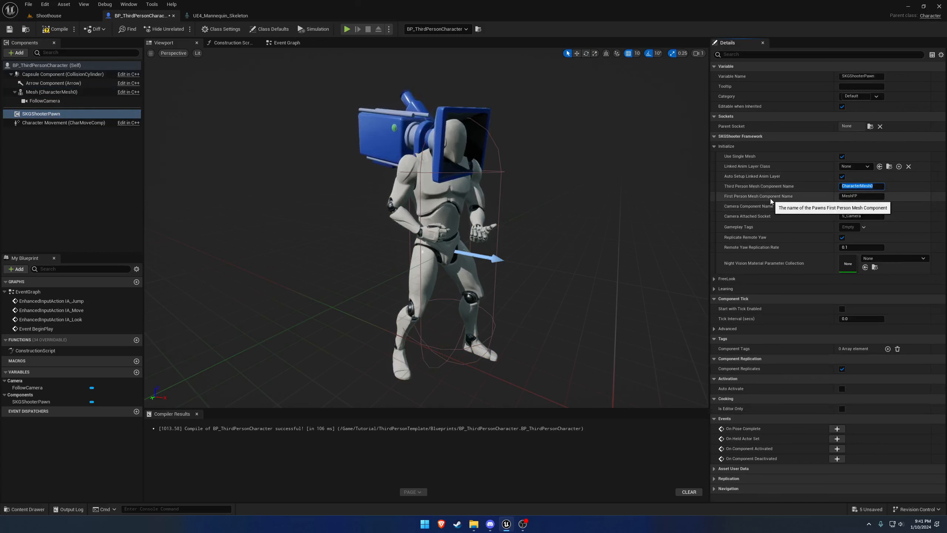
pyautogui.click(859, 195)
pyautogui.hotkey('ctrl', 'v')
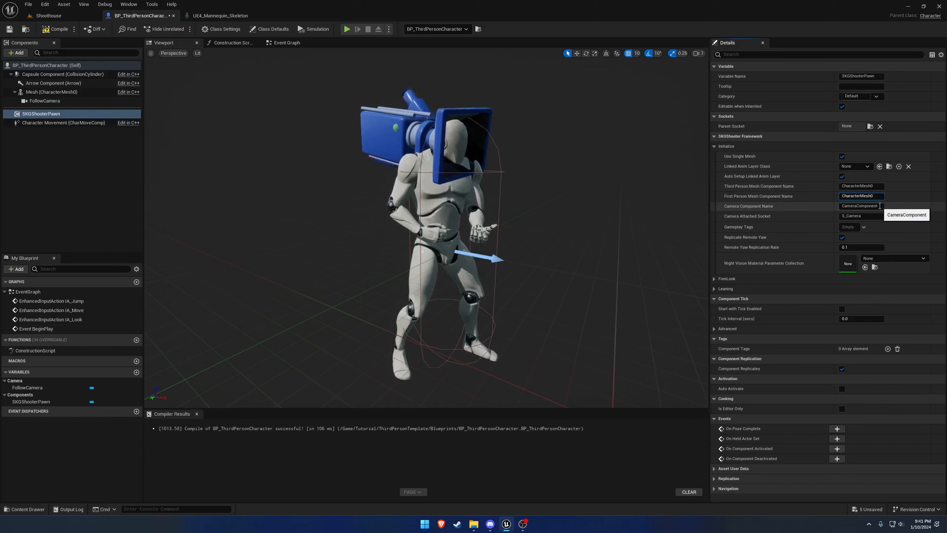
# Set SKGShooterPawn's Camera Component Name to FollowCamera, and compile and save the blueprint
pyautogui.click(880, 206)
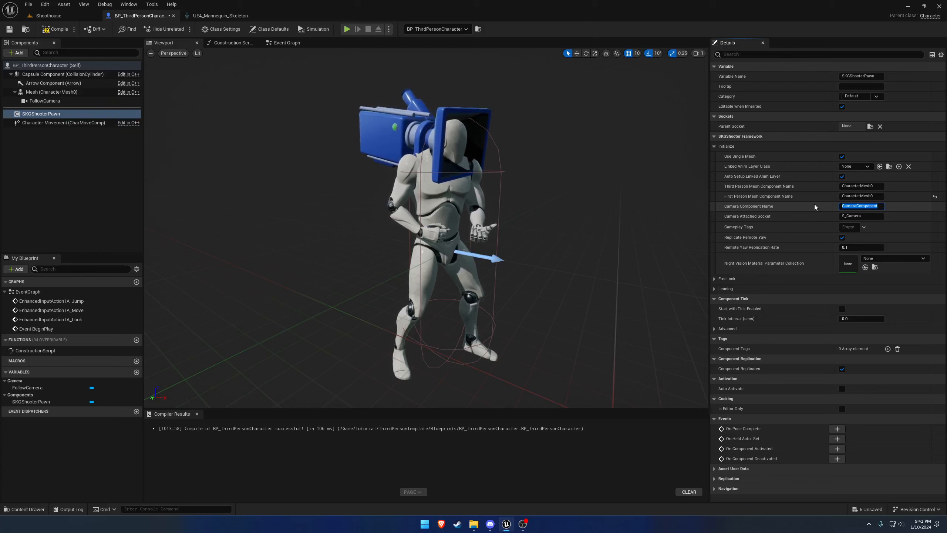
pyautogui.write('FollowCam')
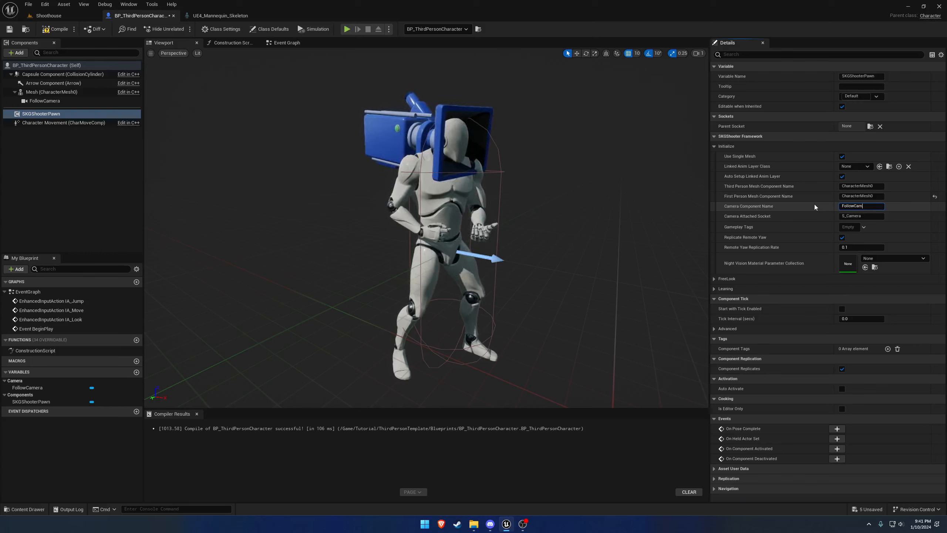
pyautogui.write('era')
pyautogui.press('Return')
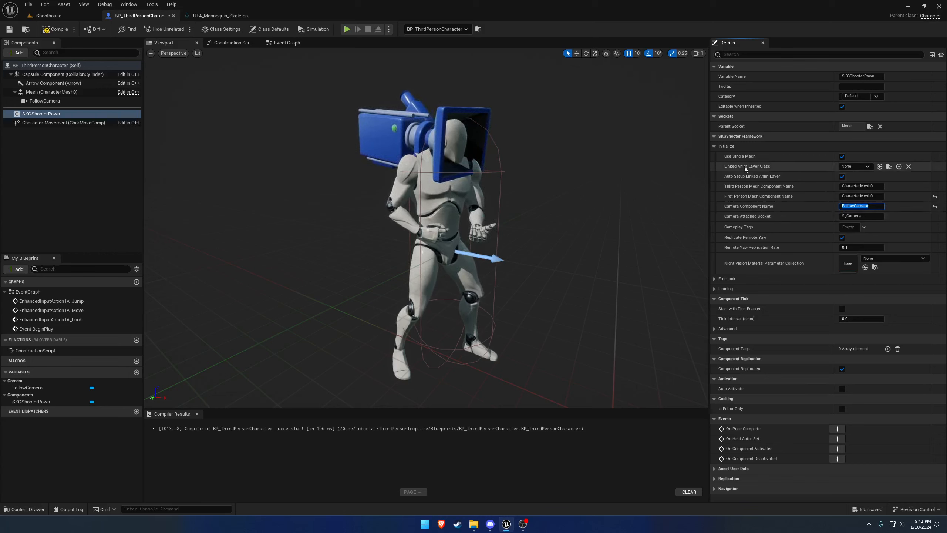
pyautogui.moveTo(745, 168)
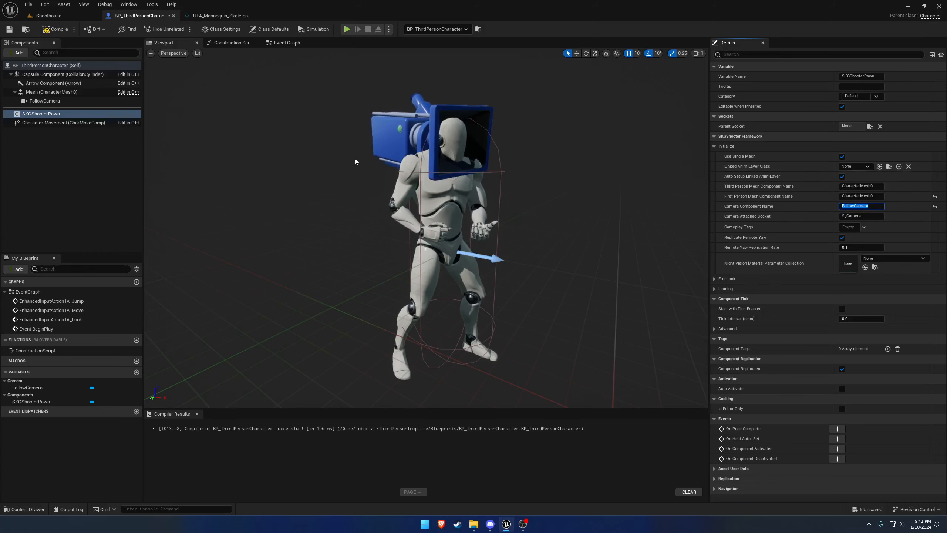
pyautogui.click(55, 30)
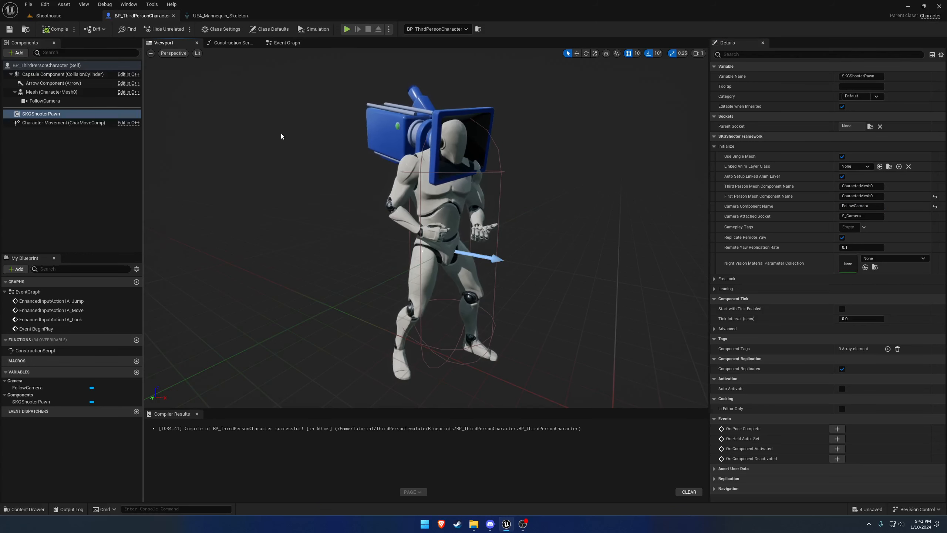
# Play-test the Shoothouse level, check the output log, and return to BP_ThirdPersonCharacter
pyautogui.click(49, 15)
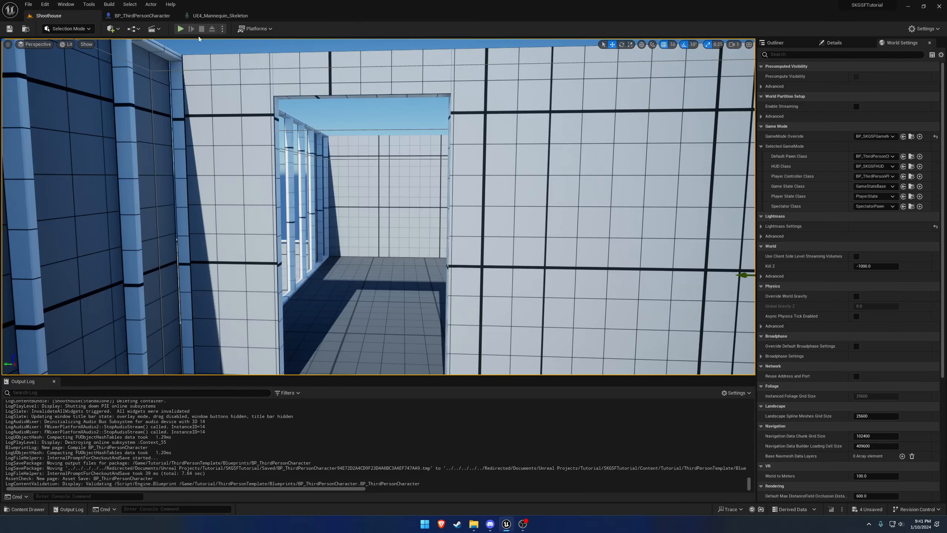
pyautogui.click(180, 29)
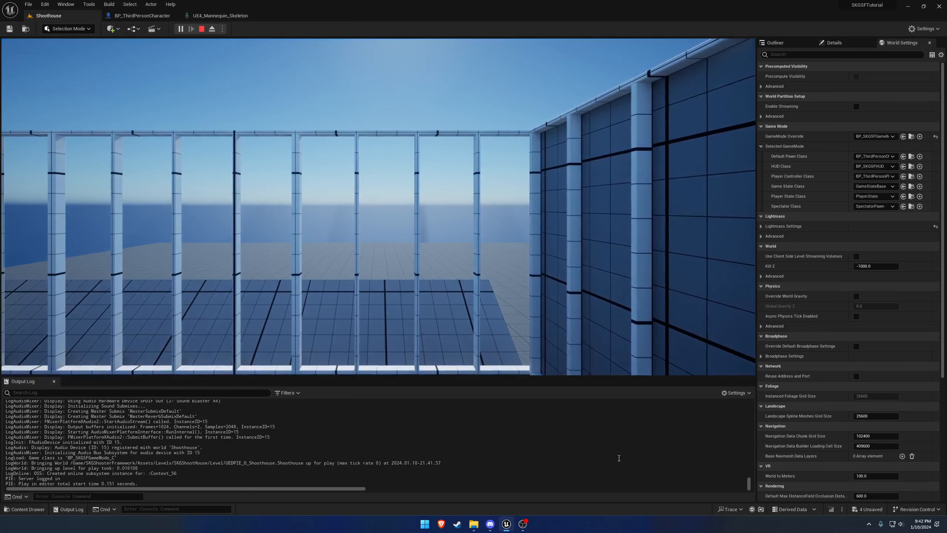
pyautogui.moveTo(749, 483); pyautogui.dragTo(749, 485)
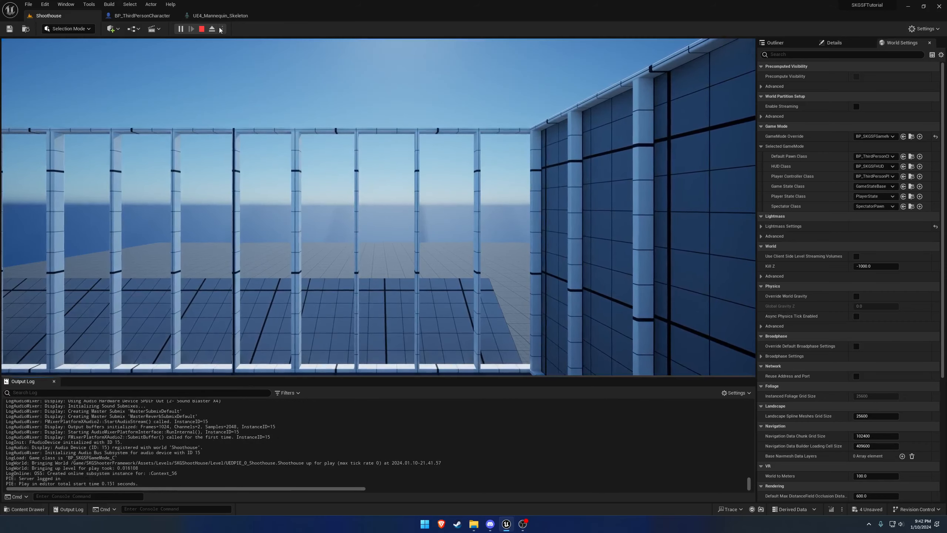
pyautogui.click(202, 29)
pyautogui.click(142, 15)
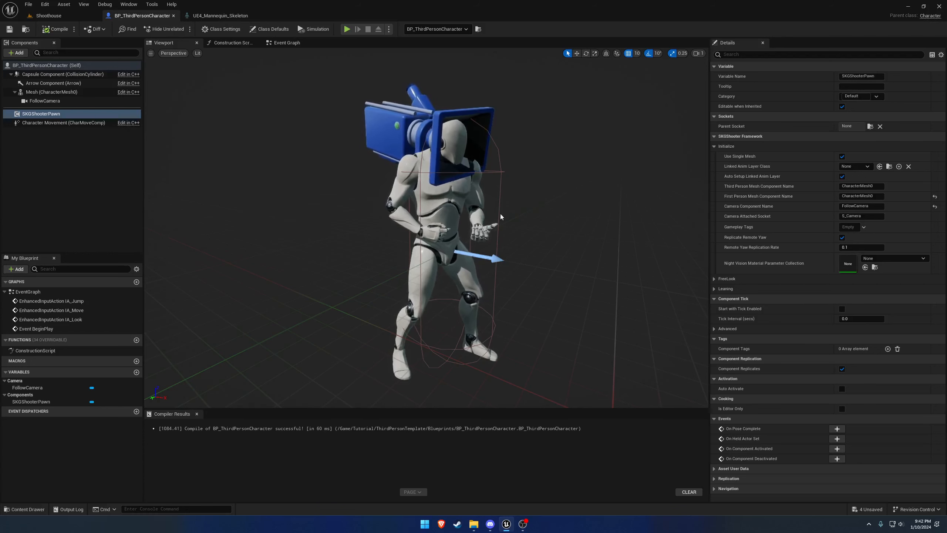
# Open AnimBP_SKGSFExample from SKGShooterFramework/Blueprints/Pawn/Animation and dock it beside BP_ThirdPersonCharacter
pyautogui.hotkey('ctrl', 'space')
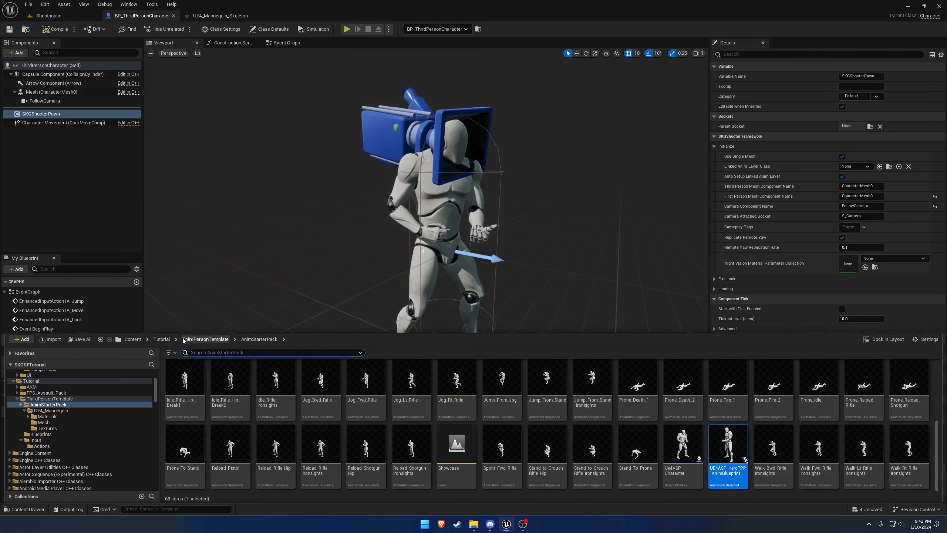
pyautogui.click(161, 339)
pyautogui.click(134, 340)
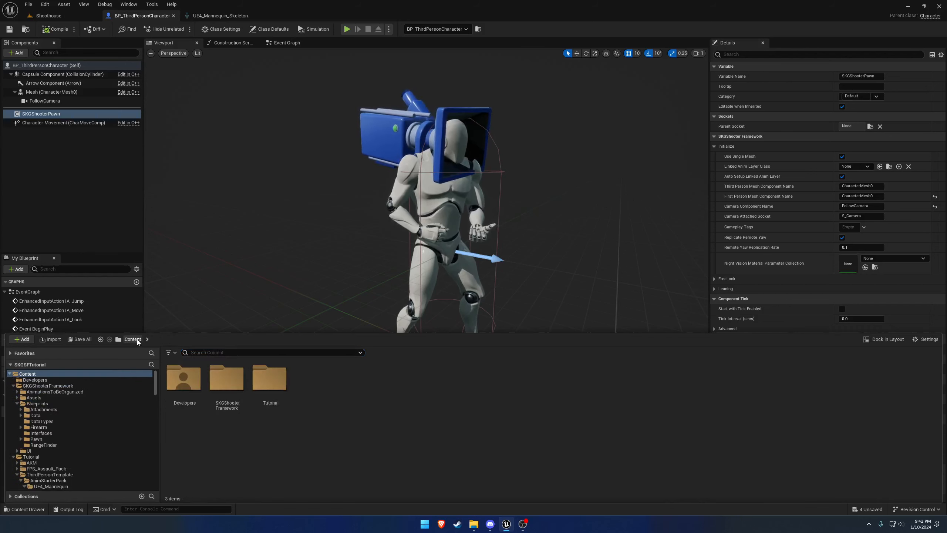
pyautogui.doubleClick(227, 378)
pyautogui.doubleClick(270, 378)
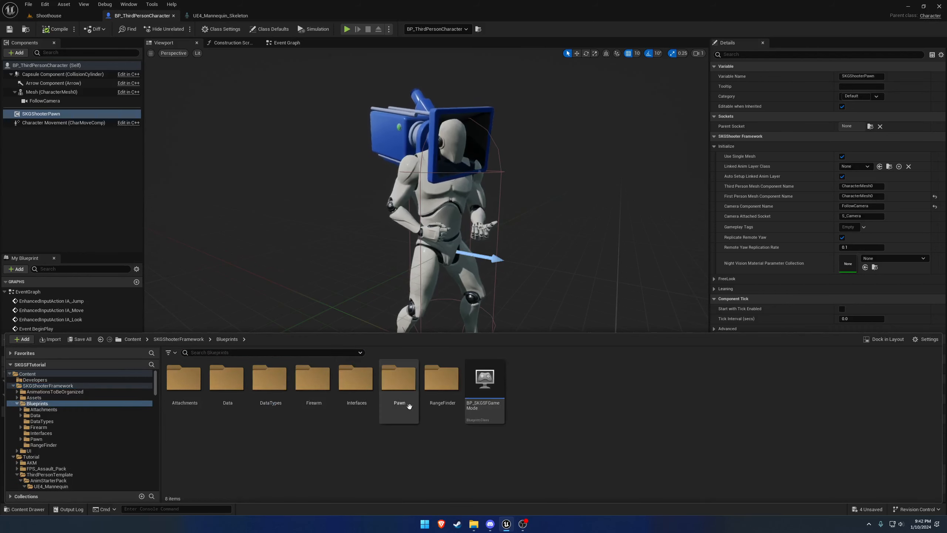
pyautogui.doubleClick(398, 378)
pyautogui.doubleClick(227, 378)
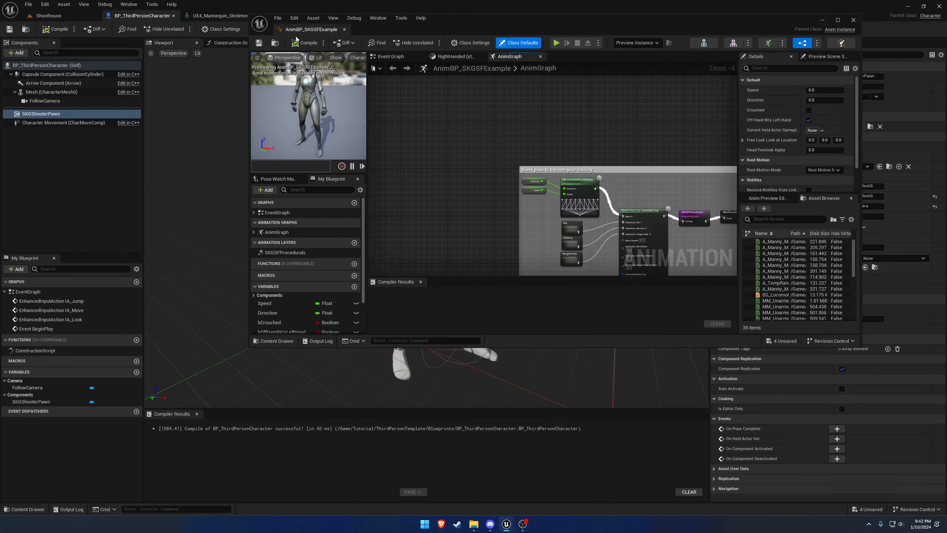
pyautogui.moveTo(299, 30); pyautogui.dragTo(216, 17)
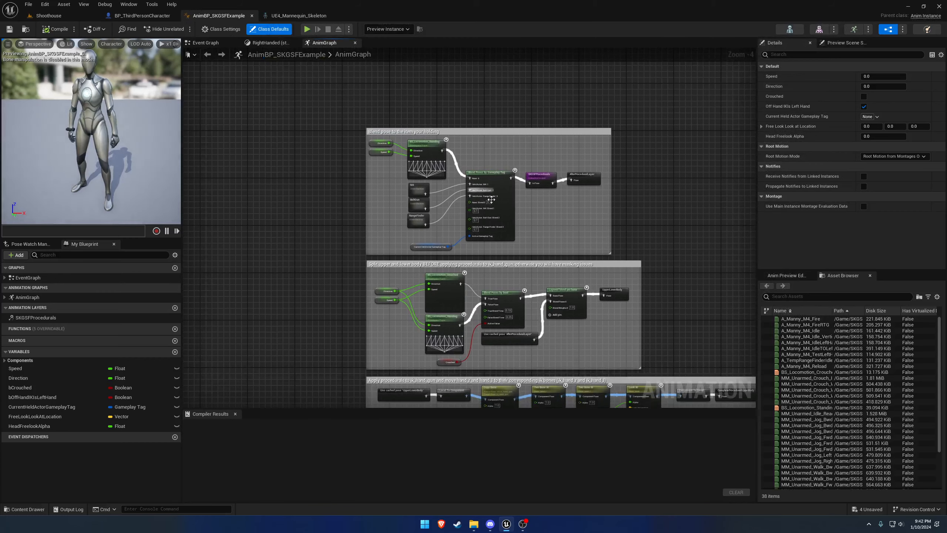
# Examine the gameplay-tag pose blend, the held-item state machines and the SKGSFProcedurals linked layer in the example's AnimGraph
pyautogui.scroll(2, 491, 201)
pyautogui.moveTo(542, 285); pyautogui.dragTo(492, 280, button='right')
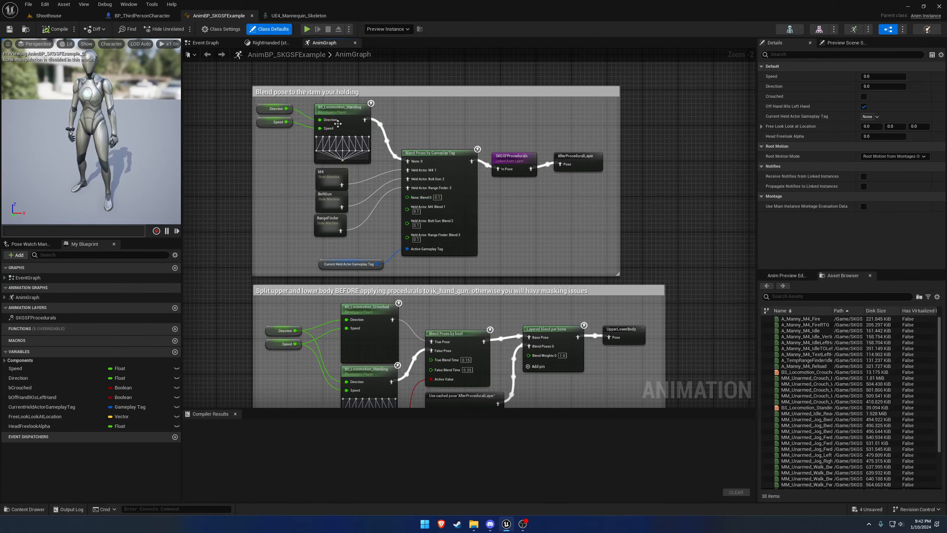
pyautogui.moveTo(264, 104); pyautogui.dragTo(261, 119)
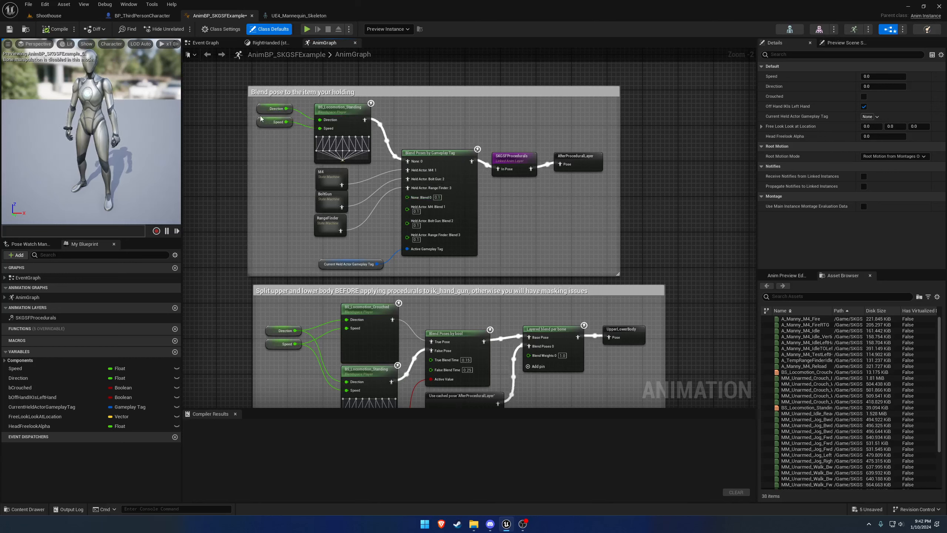
pyautogui.click(410, 153)
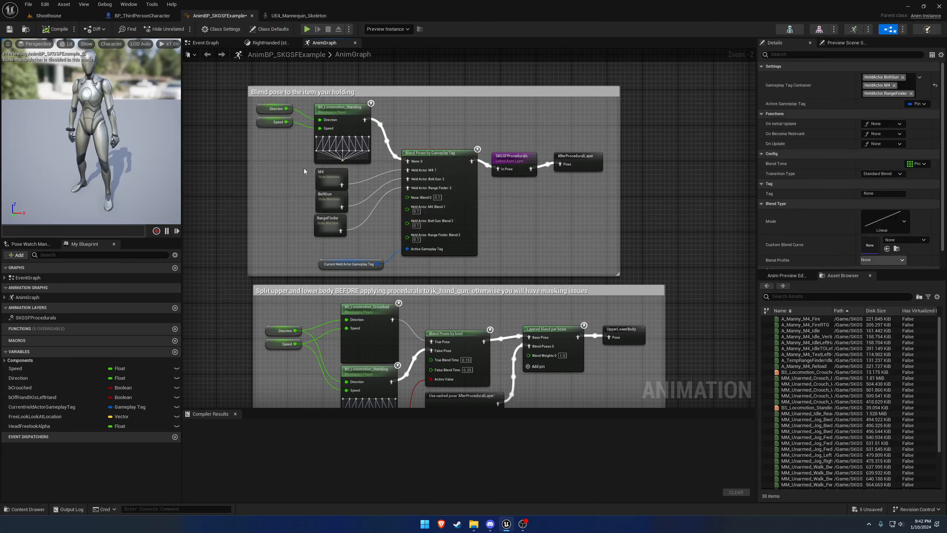
pyautogui.click(318, 174)
pyautogui.click(322, 220)
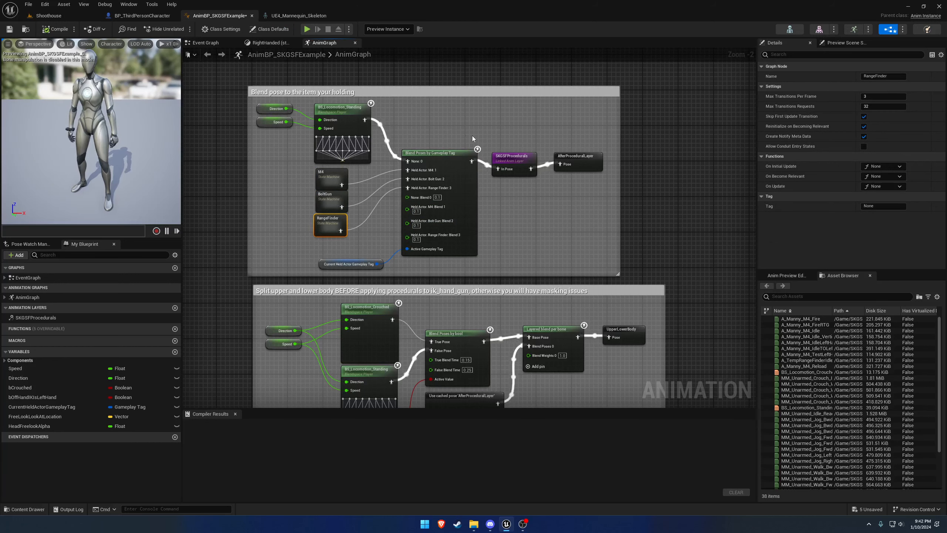
pyautogui.click(516, 168)
pyautogui.scroll(2, 519, 187)
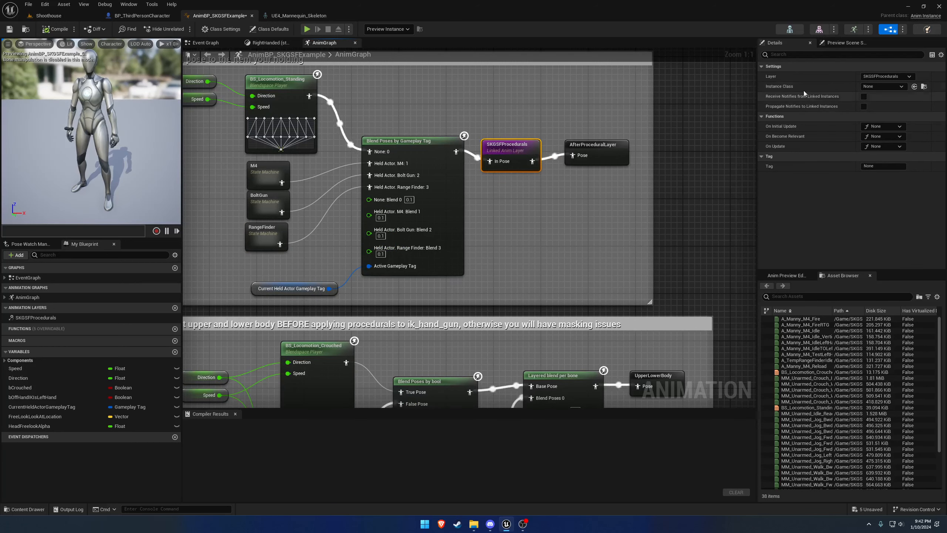
# Open BP_SKGSFExamplePawn from the framework's Pawn folder and show its SKGShooterPawn component settings
pyautogui.hotkey('ctrl', 'space')
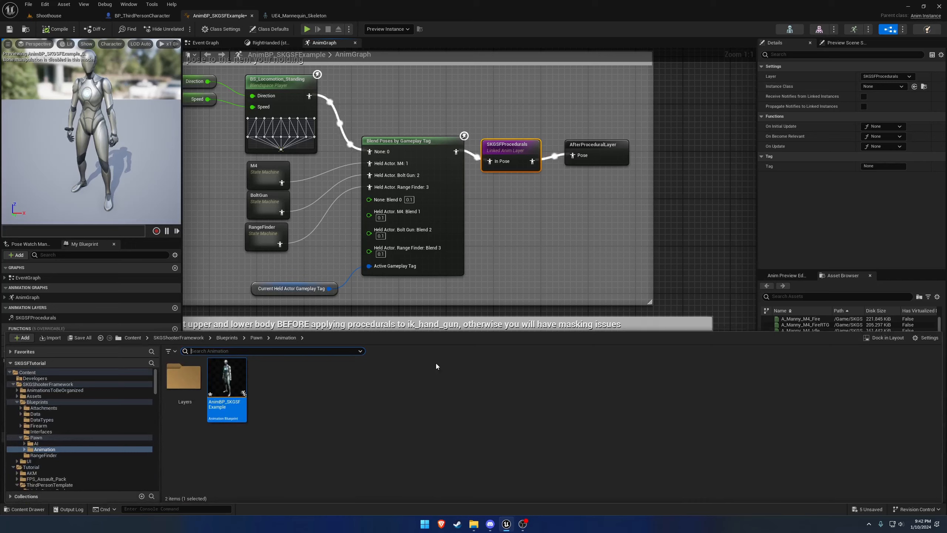
pyautogui.click(256, 338)
pyautogui.doubleClick(270, 376)
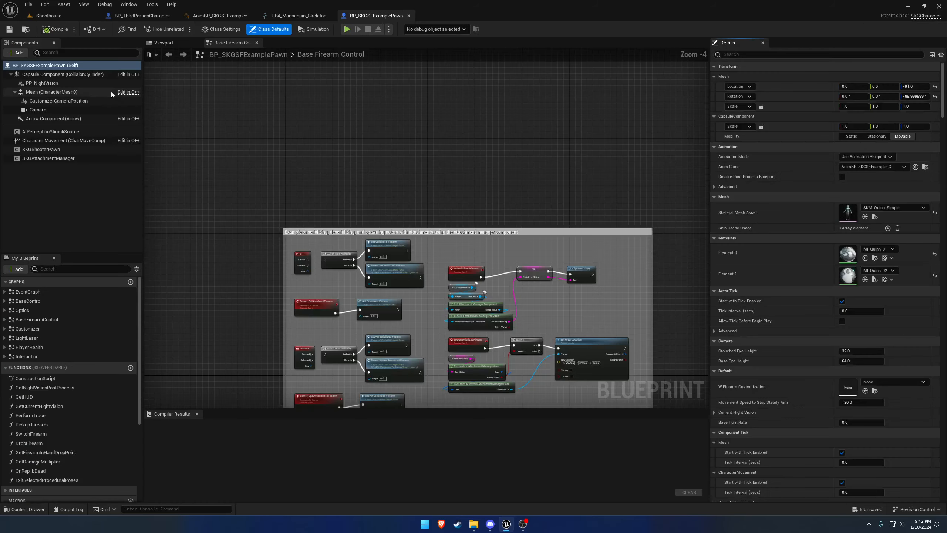
pyautogui.click(66, 149)
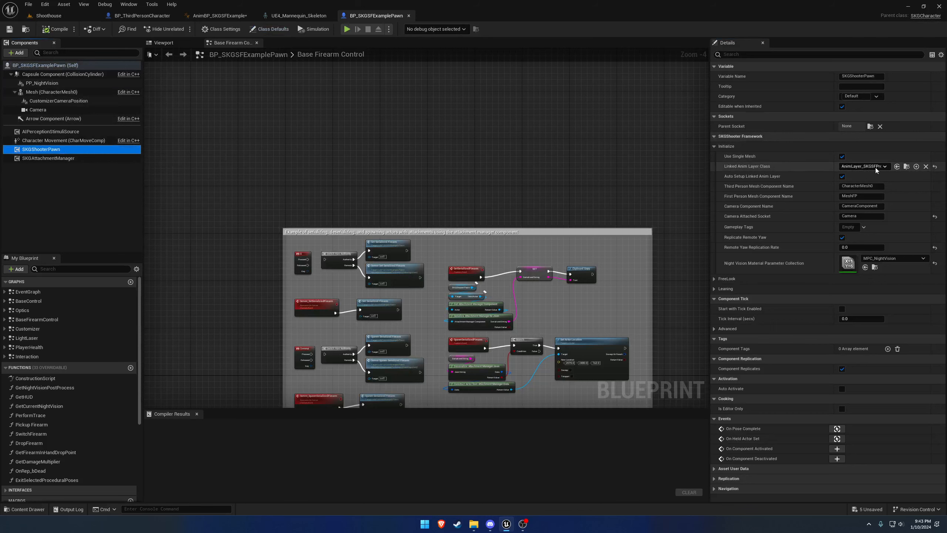
# Open the example pawn's Linked Anim Layer Class, examine its SKGSFProcedurals graph, and place that editor next to AnimBP_SKGSFExample
pyautogui.click(907, 166)
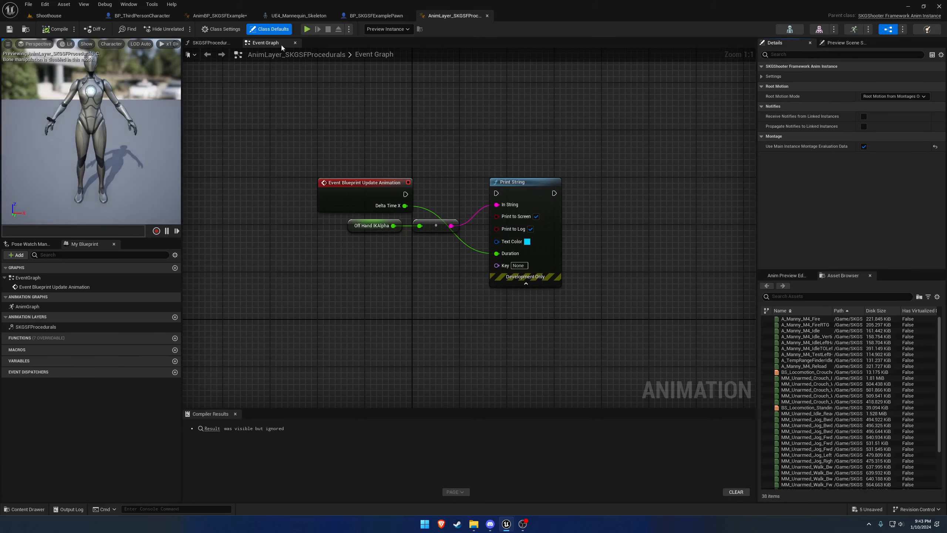
pyautogui.click(211, 45)
pyautogui.scroll(-4, 445, 200)
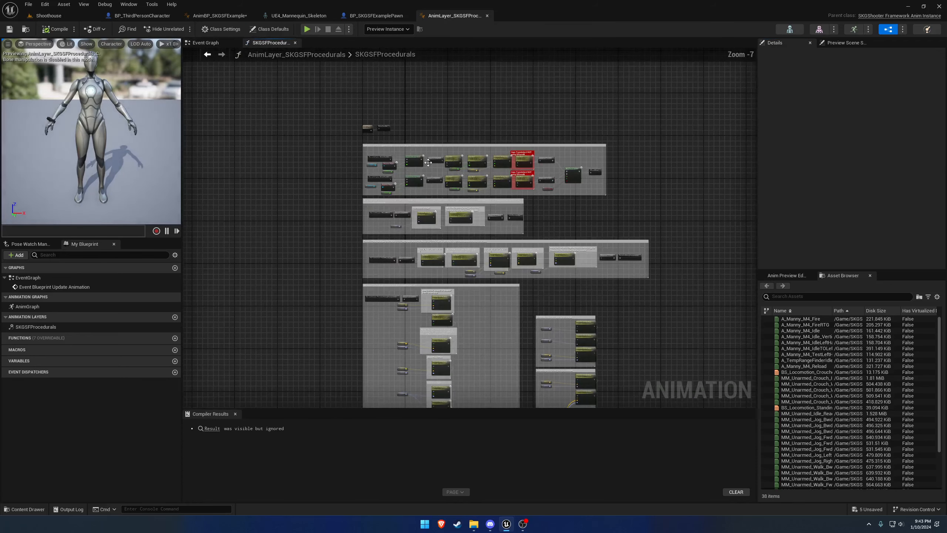
pyautogui.moveTo(500, 254); pyautogui.dragTo(490, 174, button='right')
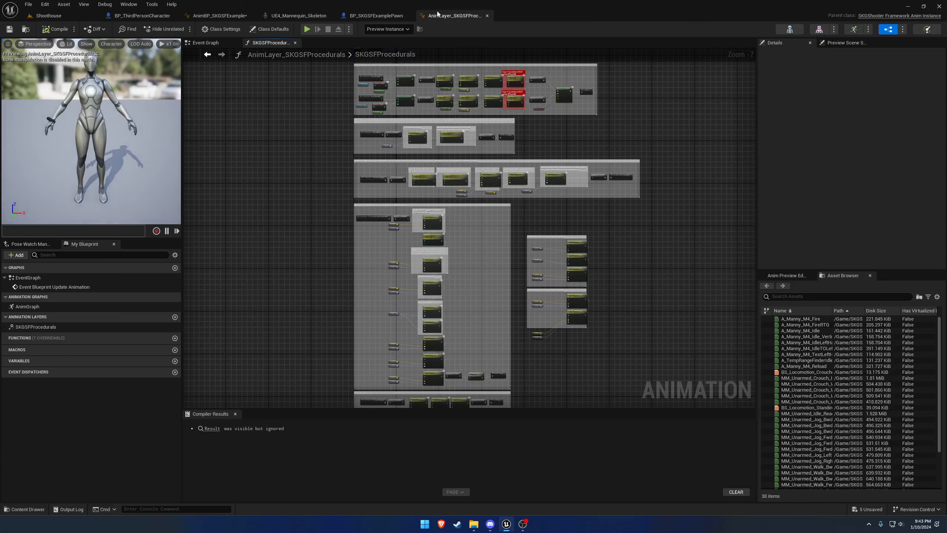
pyautogui.moveTo(438, 13); pyautogui.dragTo(301, 19)
# Compare the example AnimGraph's SKGSFProcedurals and AfterProceduralLayer nodes with the AnimLayer graph and the example pawn's Linked Anim Layer Class
pyautogui.click(220, 18)
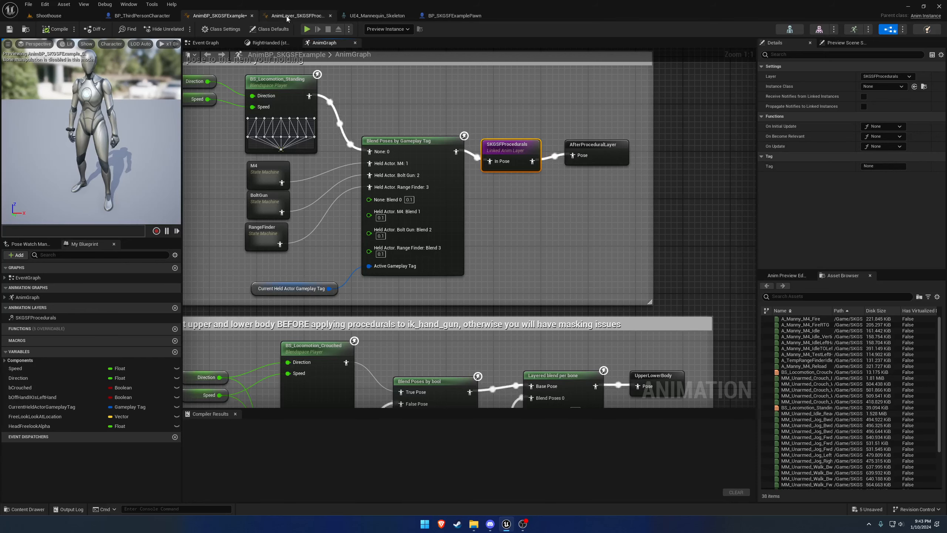
pyautogui.click(286, 17)
pyautogui.moveTo(457, 129); pyautogui.dragTo(519, 422)
pyautogui.click(495, 282)
pyautogui.click(230, 21)
pyautogui.click(597, 155)
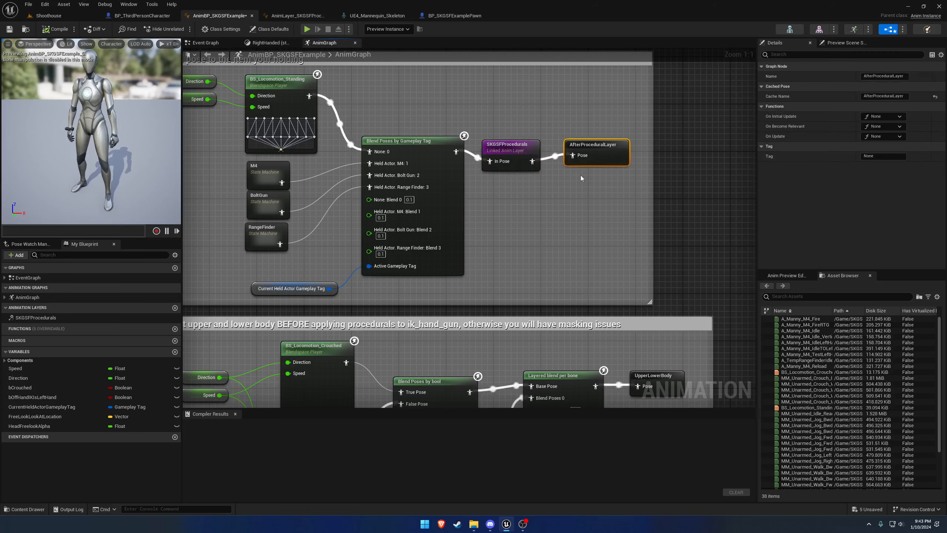
pyautogui.click(446, 16)
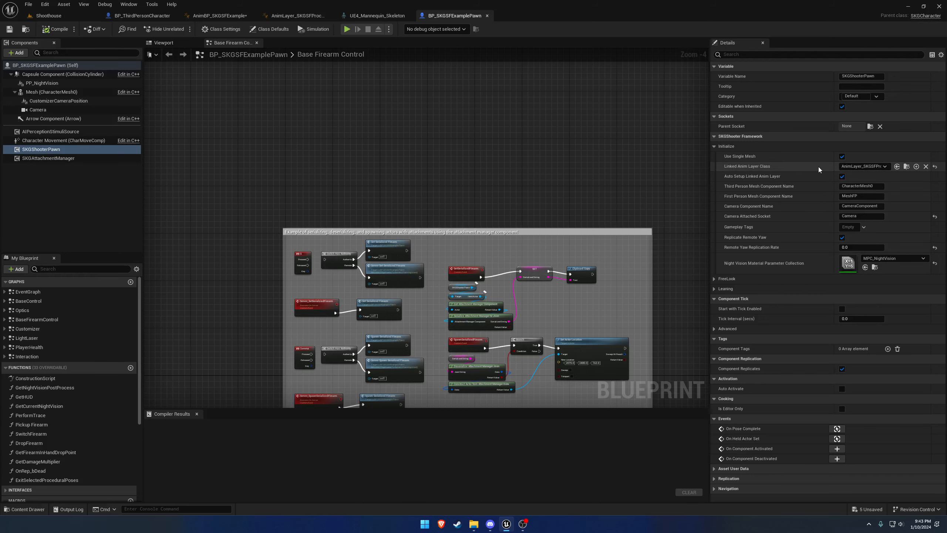
pyautogui.click(317, 15)
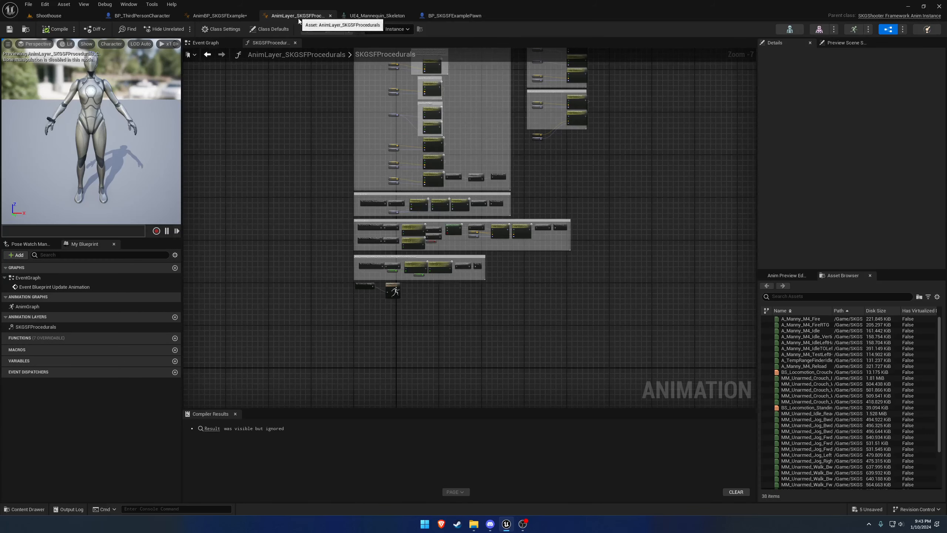
pyautogui.click(220, 16)
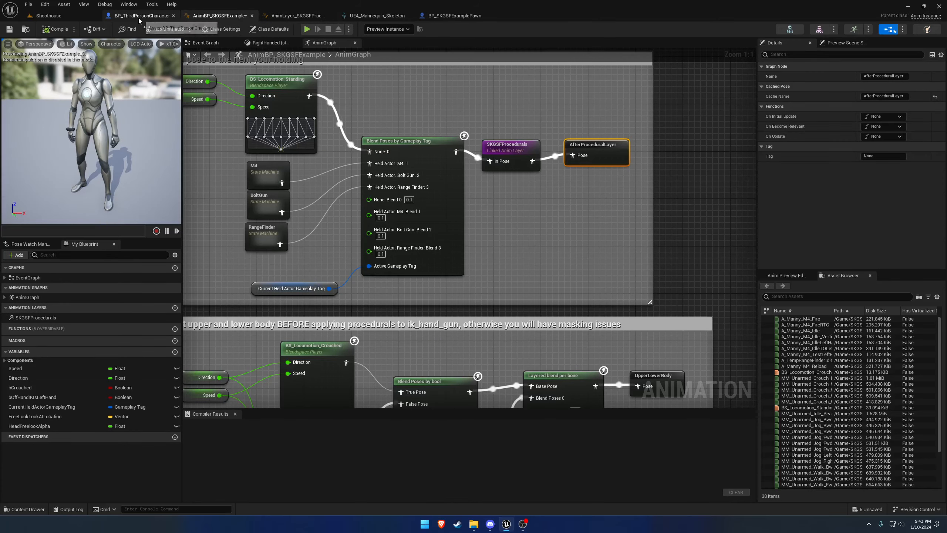
# Locate the Anim Class used by BP_ThirdPersonCharacter's Mesh and open UE4ASP_HeroTPP_AnimBlueprint
pyautogui.click(149, 16)
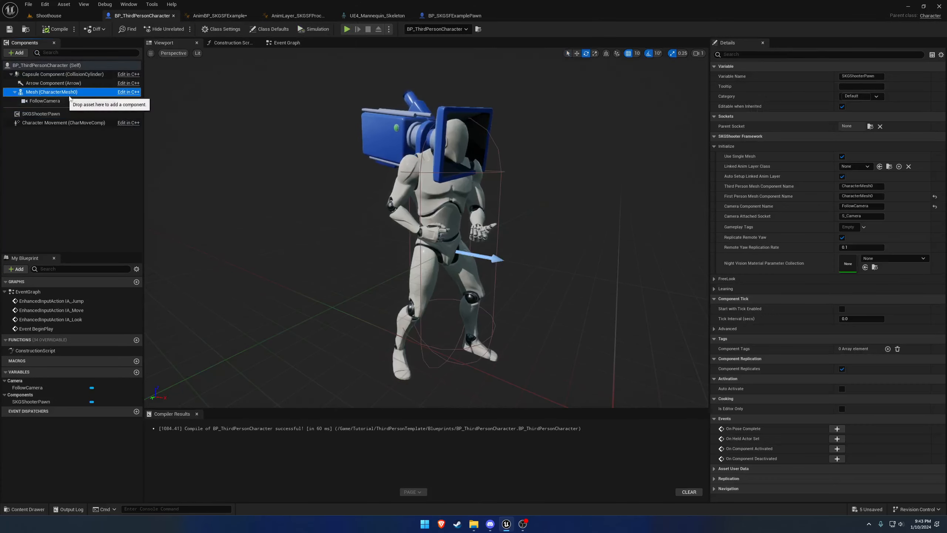
pyautogui.click(52, 92)
pyautogui.click(925, 206)
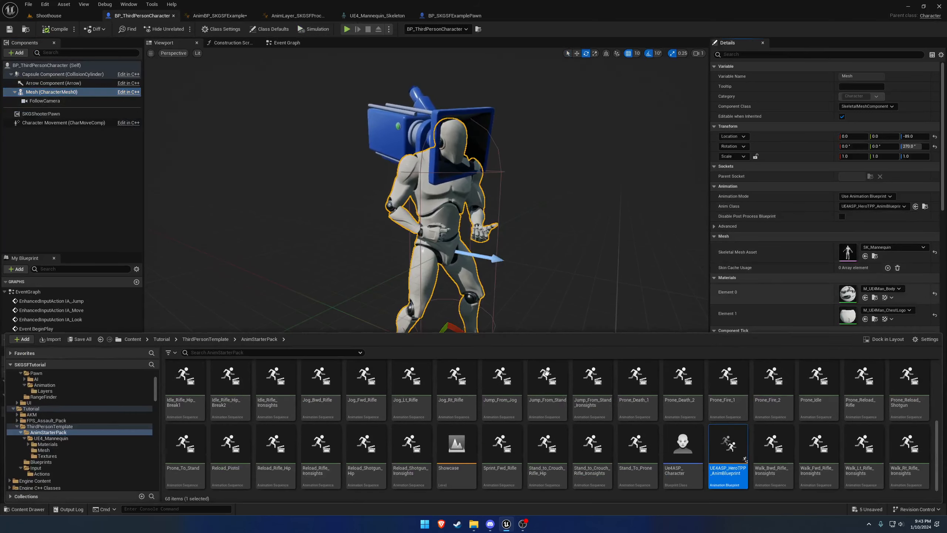
pyautogui.doubleClick(726, 447)
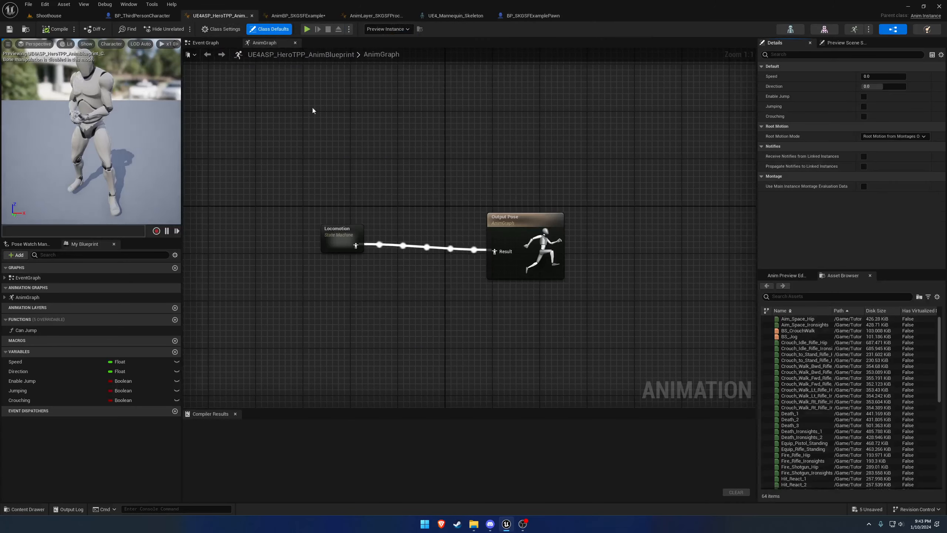
# Move the Locomotion state machine farther from Output Pose in the AnimGraph to make room between them
pyautogui.moveTo(383, 170); pyautogui.dragTo(472, 160, button='right')
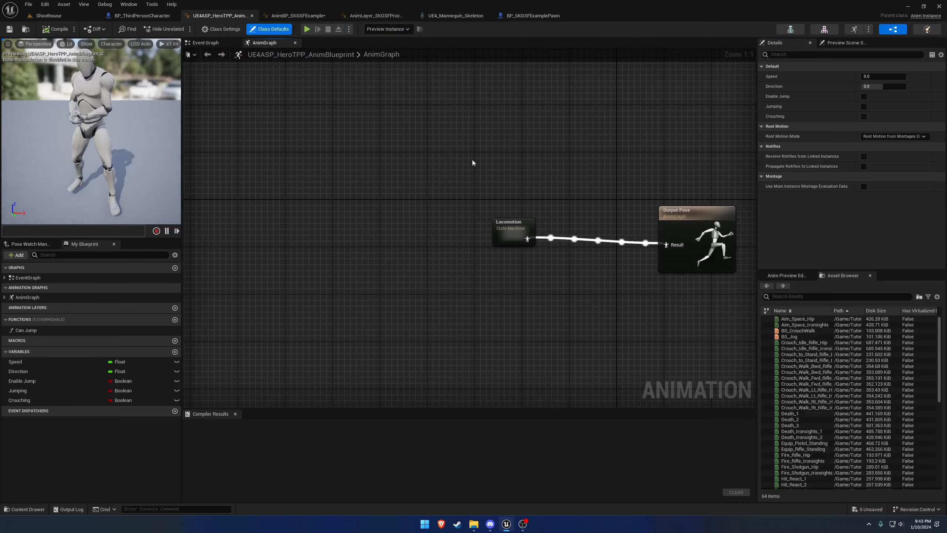
pyautogui.click(514, 232)
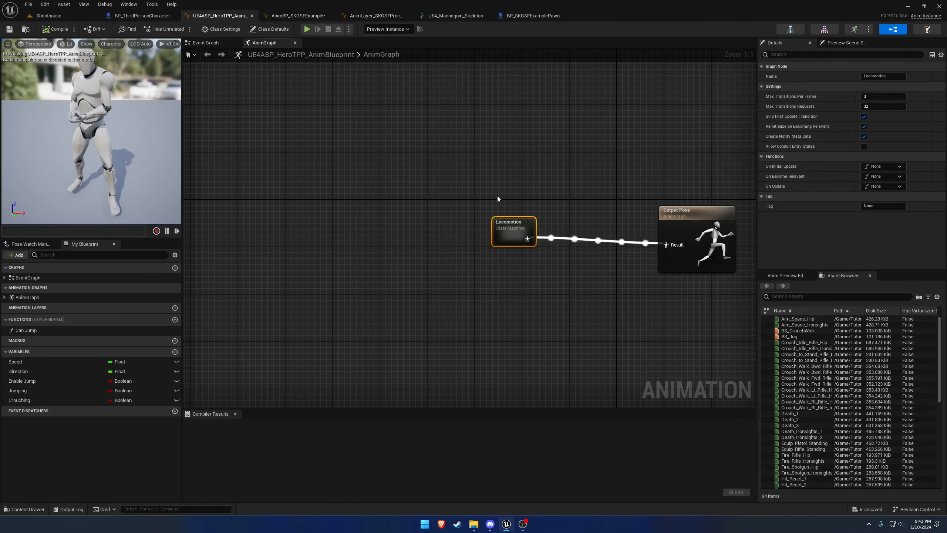
pyautogui.moveTo(505, 228); pyautogui.dragTo(344, 258)
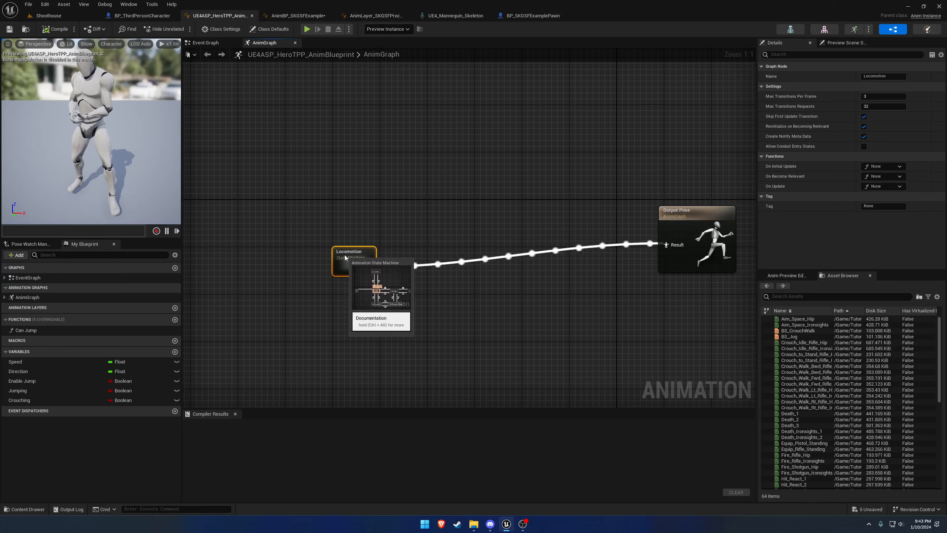
# Inspect the Locomotion state machine and its Idle state, and go back to the AnimBP_SKGSFExample AnimGraph for reference
pyautogui.doubleClick(360, 263)
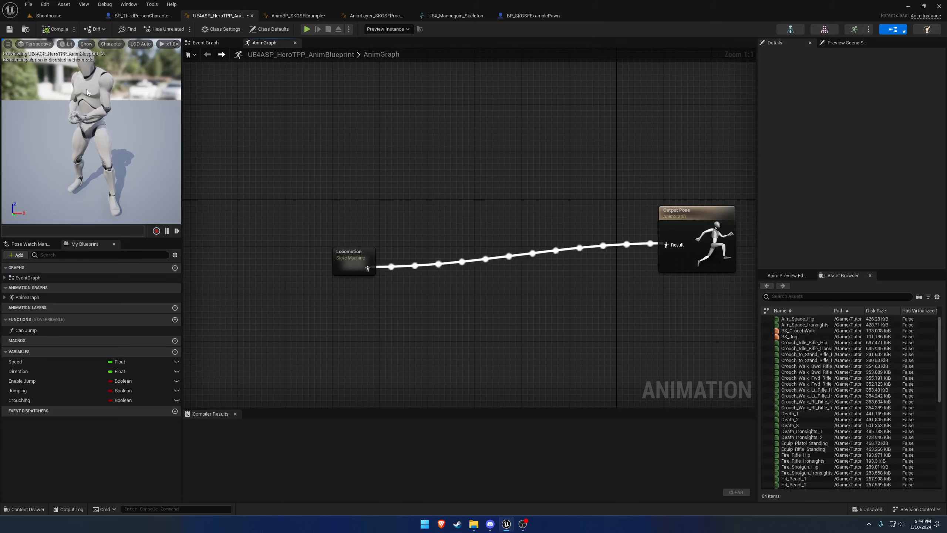
pyautogui.doubleClick(352, 261)
pyautogui.doubleClick(457, 245)
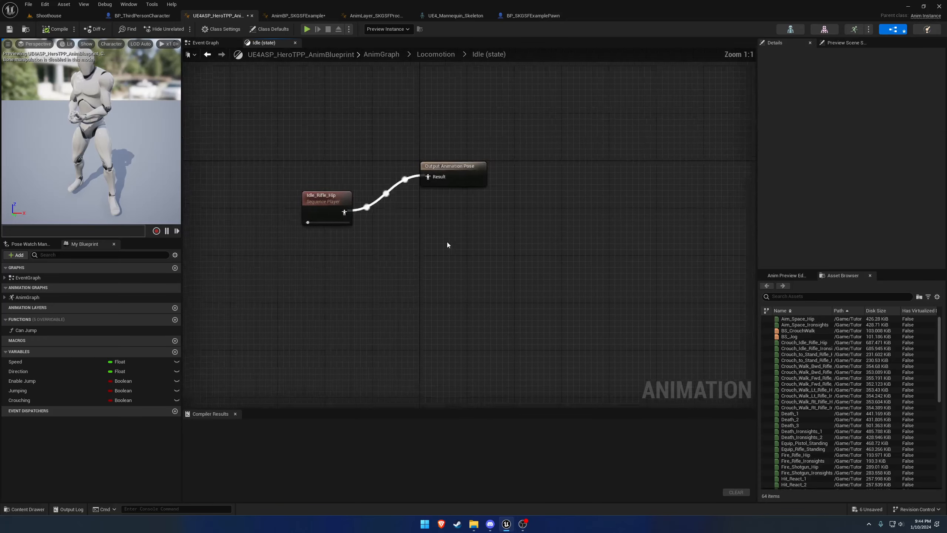
pyautogui.click(435, 258)
pyautogui.hotkey('alt', 'Left')
pyautogui.hotkey('alt', 'Left')
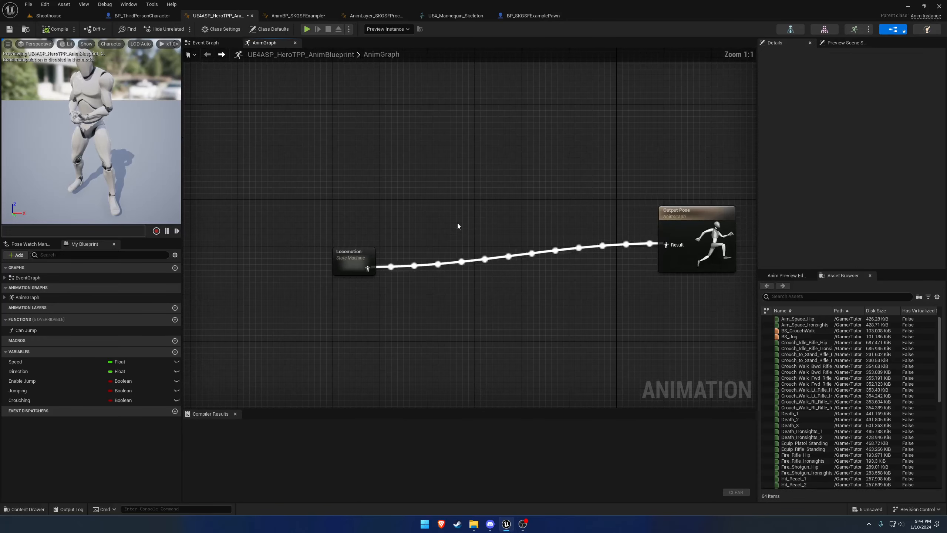
pyautogui.click(296, 15)
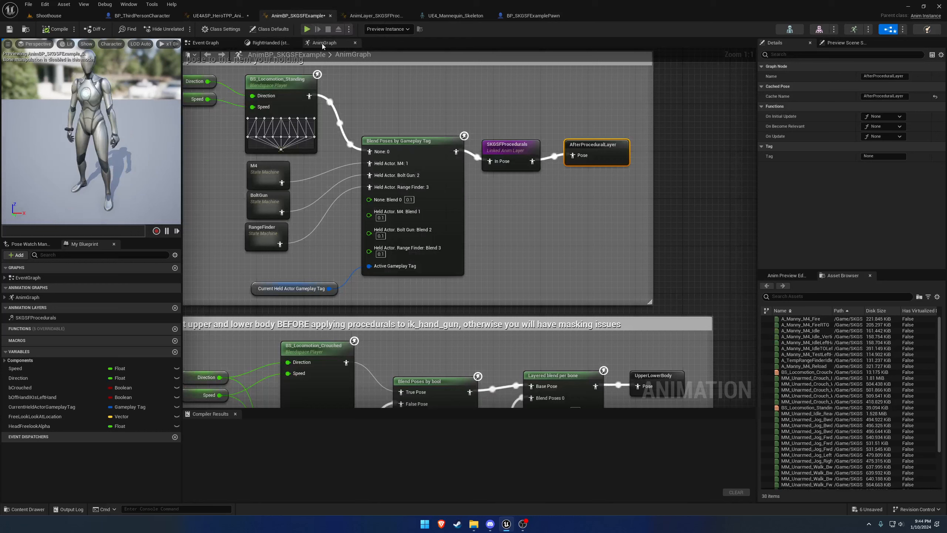
# Examine the example AnimGraph's gameplay tag blend and upper/lower body split, and compare them with UE4ASP_HeroTPP_AnimBlueprint's Locomotion state machine
pyautogui.moveTo(363, 112); pyautogui.dragTo(457, 110, button='right')
pyautogui.click(470, 170)
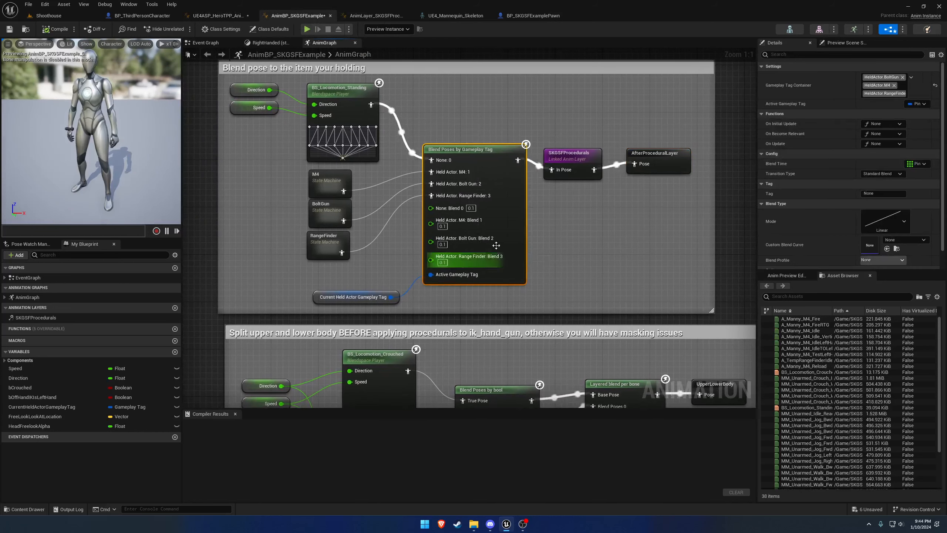
pyautogui.moveTo(568, 119); pyautogui.dragTo(586, 248)
pyautogui.moveTo(585, 287); pyautogui.dragTo(550, 131, button='right')
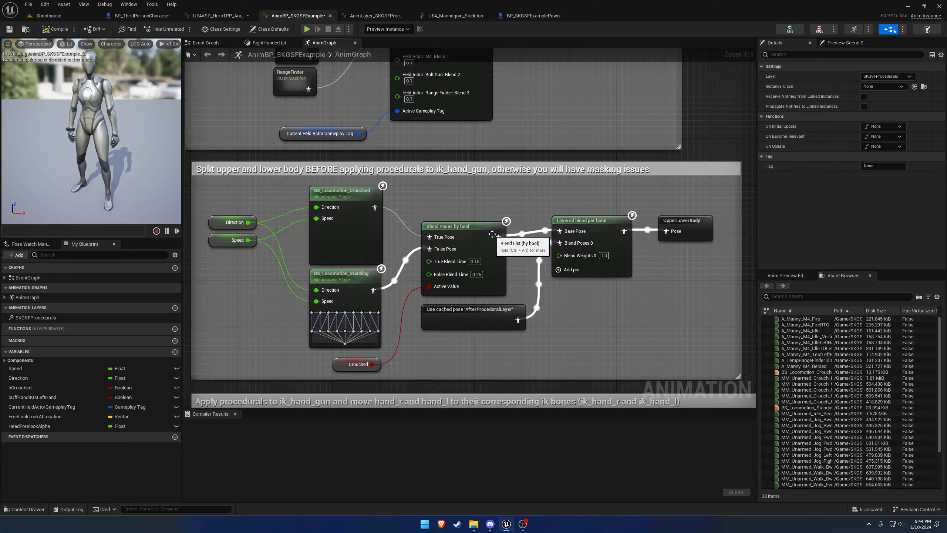
pyautogui.click(581, 247)
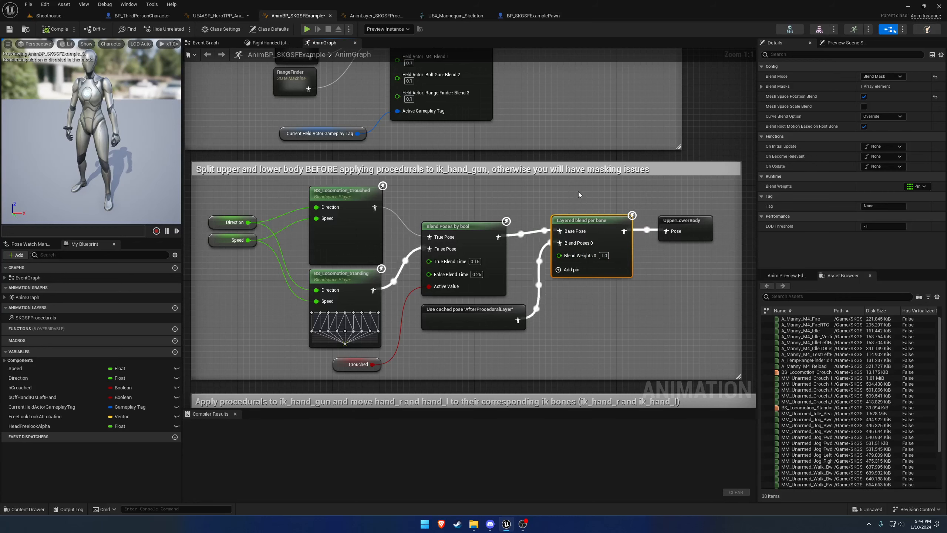
pyautogui.click(218, 15)
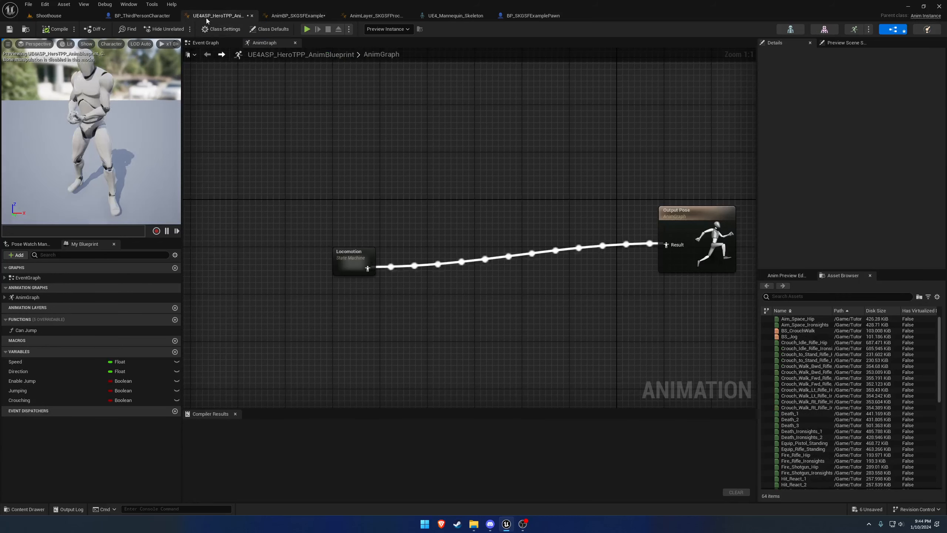
pyautogui.click(352, 263)
# Play-test the Shoothouse level to check the character's pose, stop the session, and return to the AnimBP_SKGSFExample AnimGraph
pyautogui.click(82, 17)
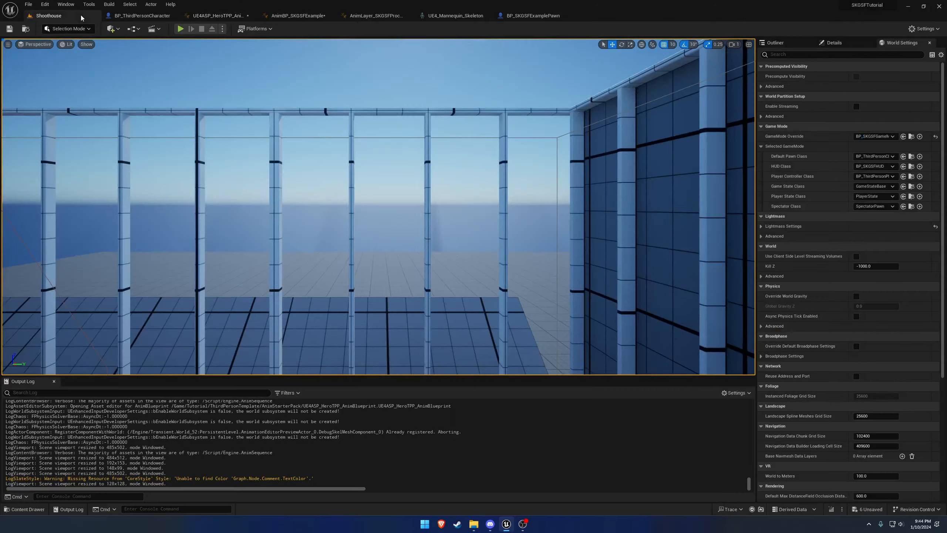
pyautogui.click(180, 29)
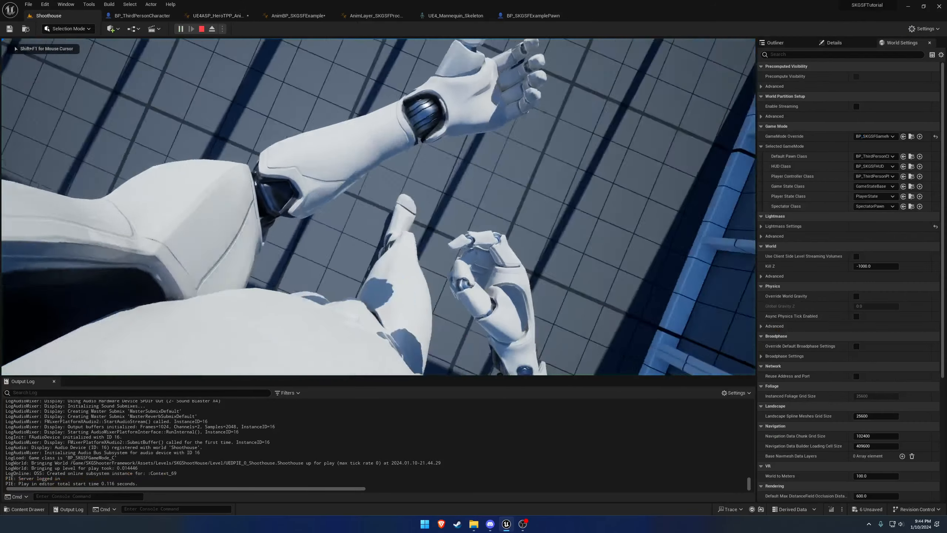
pyautogui.hotkey('shift', 'F1')
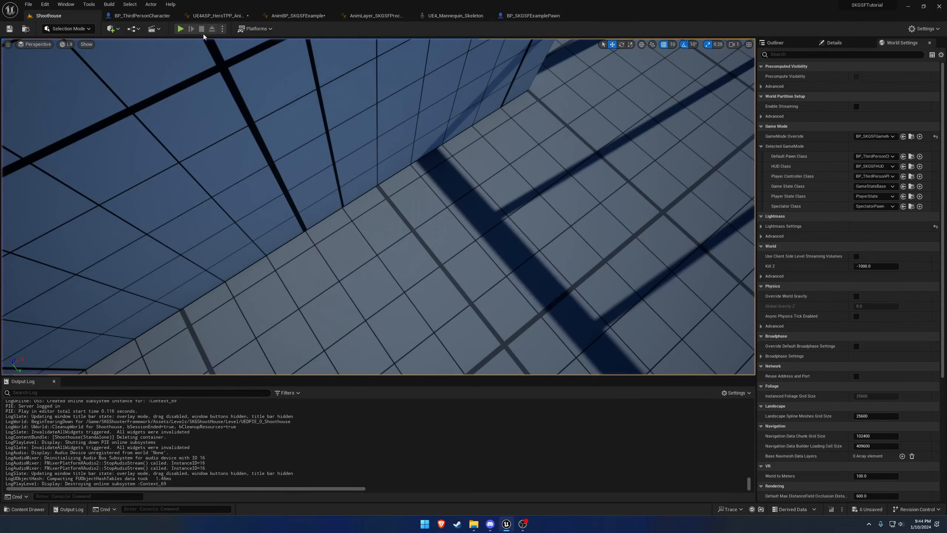
pyautogui.click(218, 15)
pyautogui.click(296, 15)
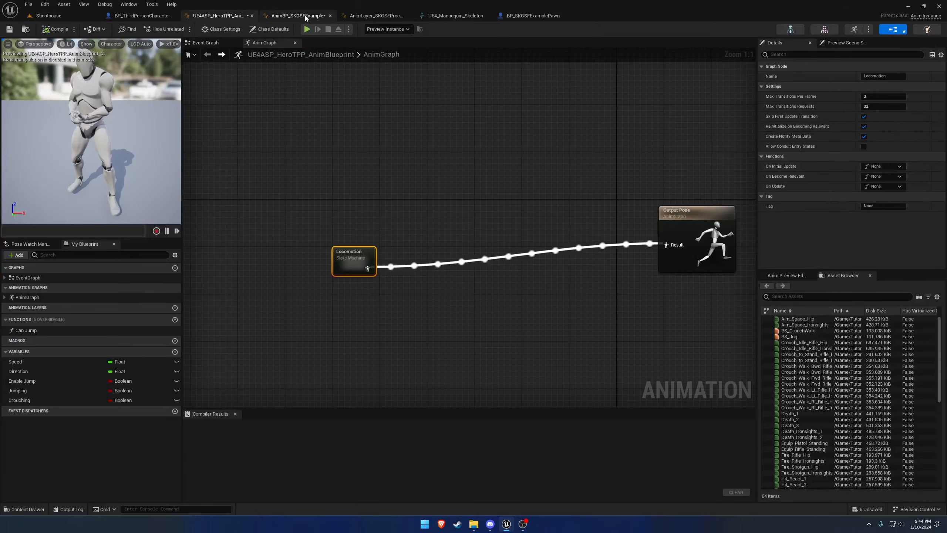
# Examine how the SKGSFProcedurals linked anim layer sits between Blend Poses by Gameplay Tag and AfterProceduralLayer in the example graph
pyautogui.moveTo(580, 316); pyautogui.dragTo(497, 262, button='right')
pyautogui.moveTo(321, 277); pyautogui.dragTo(663, 258)
pyautogui.click(656, 118)
pyautogui.moveTo(656, 118); pyautogui.dragTo(687, 406, button='right')
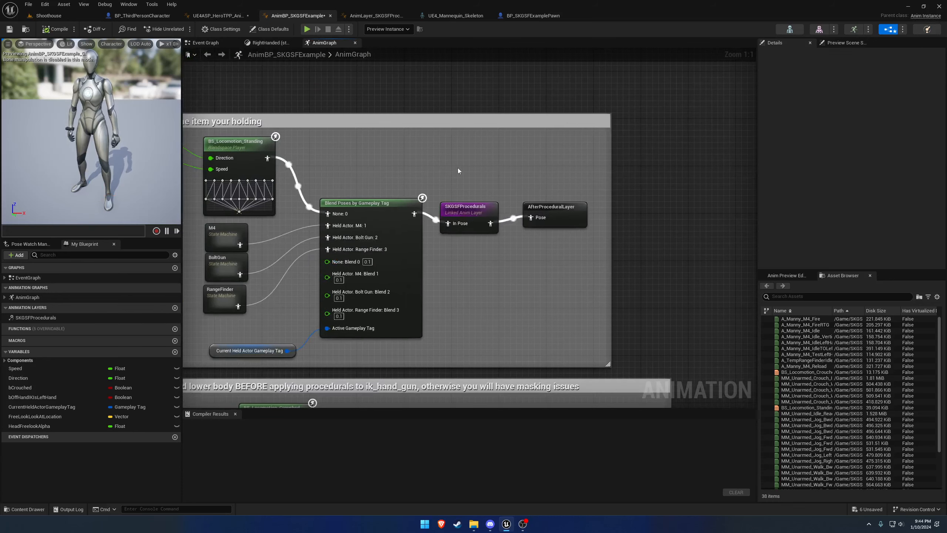
pyautogui.click(469, 213)
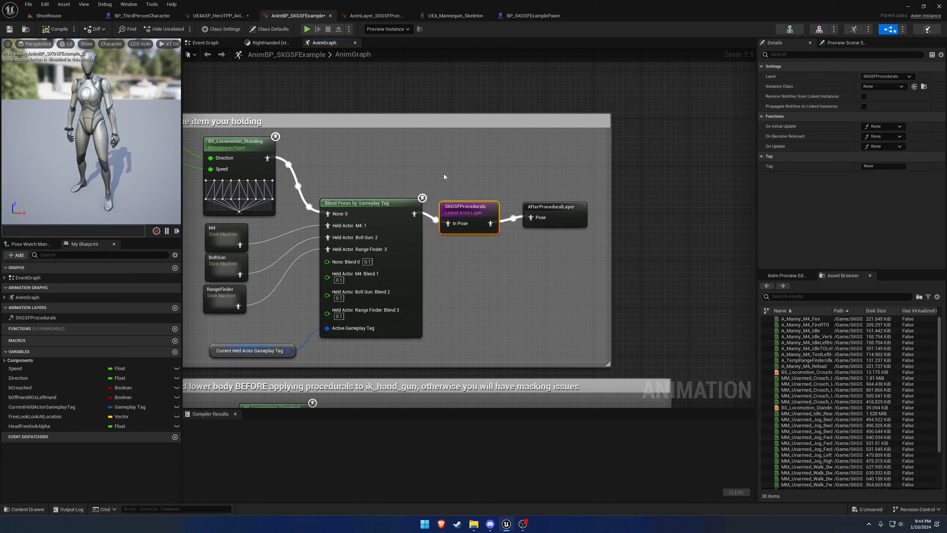
pyautogui.moveTo(409, 203); pyautogui.dragTo(520, 212, button='right')
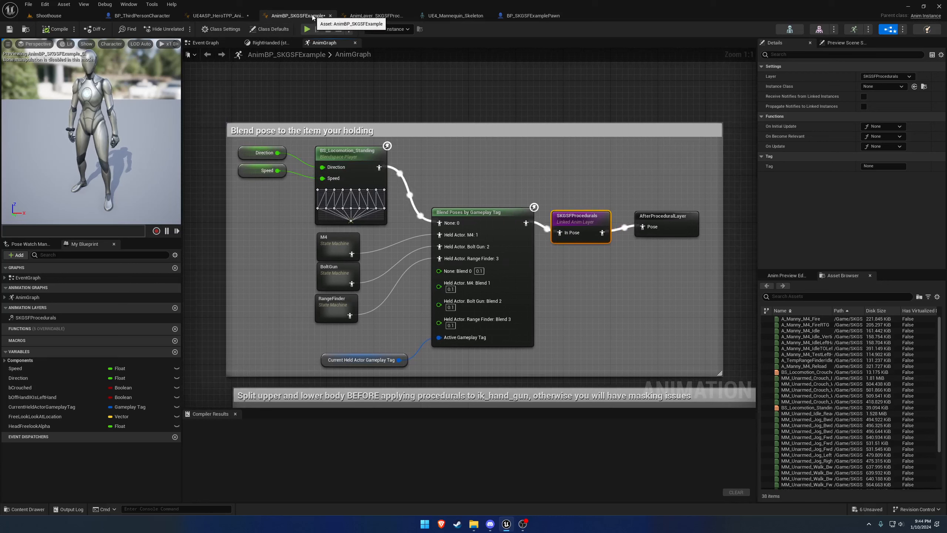
# Find the example's Animation/Layers folder and inspect the SKGSFProcedurals layer and its inputs in ALI_SKGSFExample, closing the asset when done
pyautogui.click(26, 29)
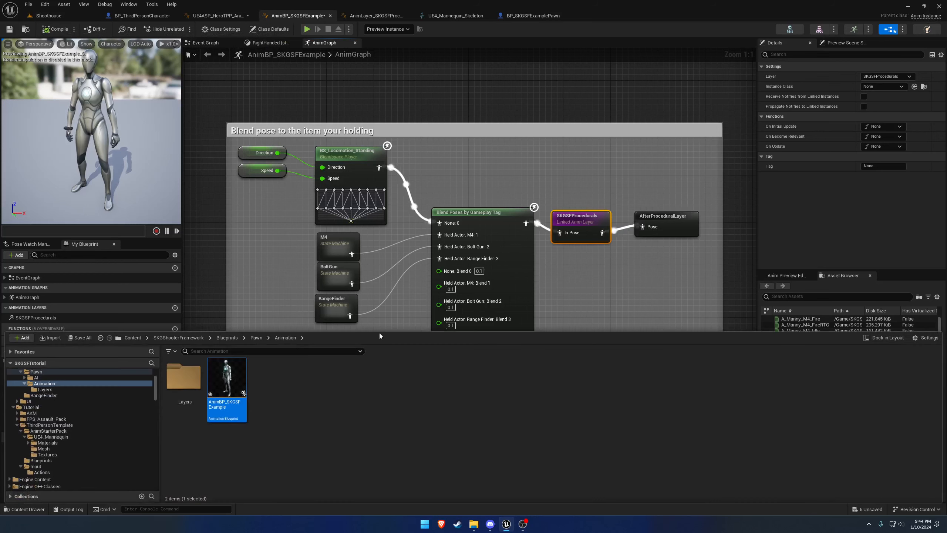
pyautogui.doubleClick(183, 377)
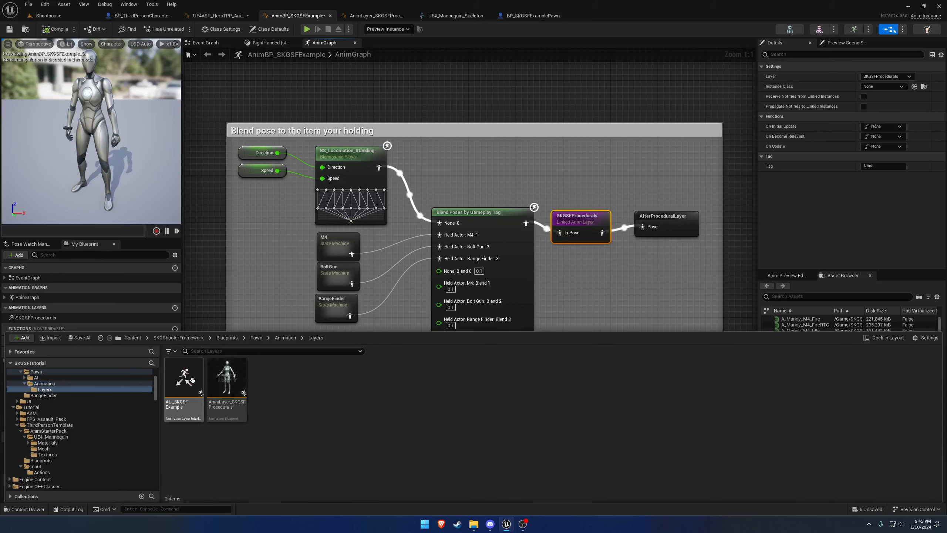
pyautogui.click(194, 398)
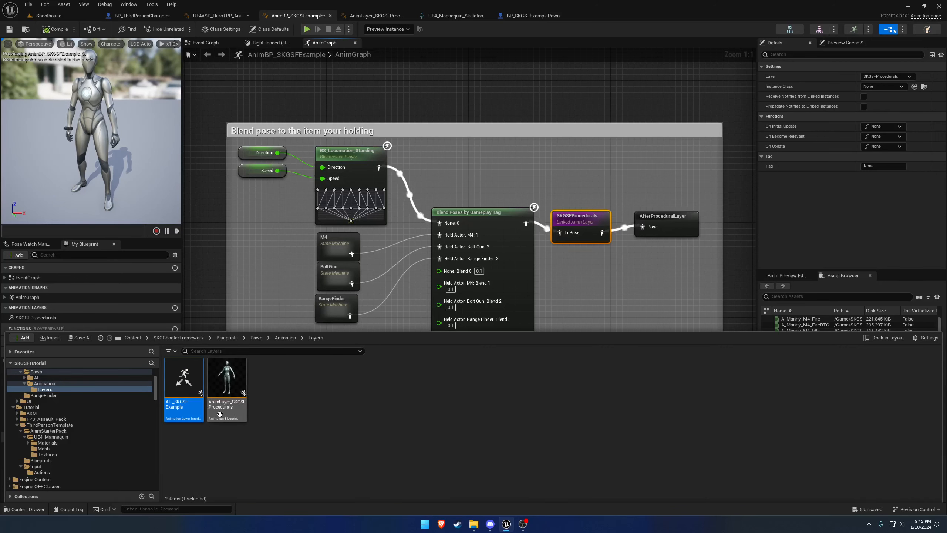
pyautogui.doubleClick(195, 374)
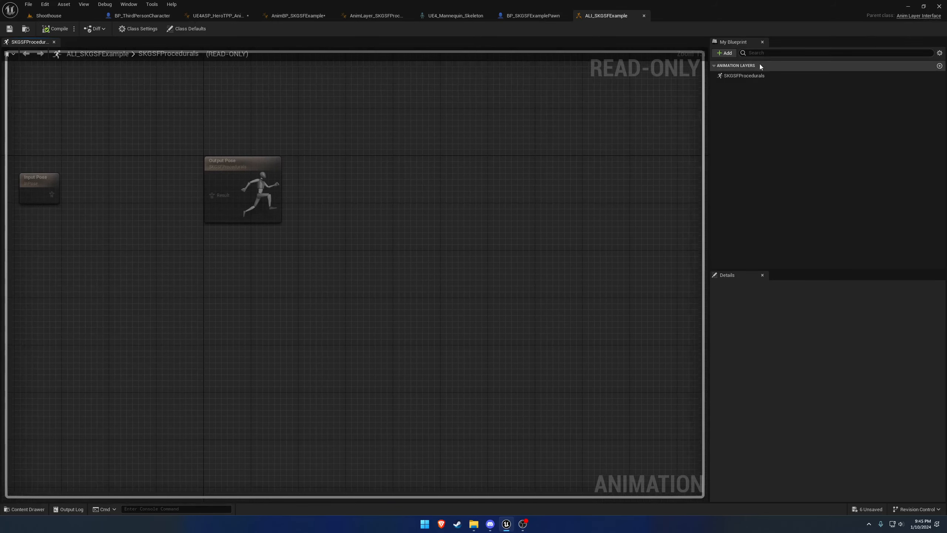
pyautogui.click(756, 77)
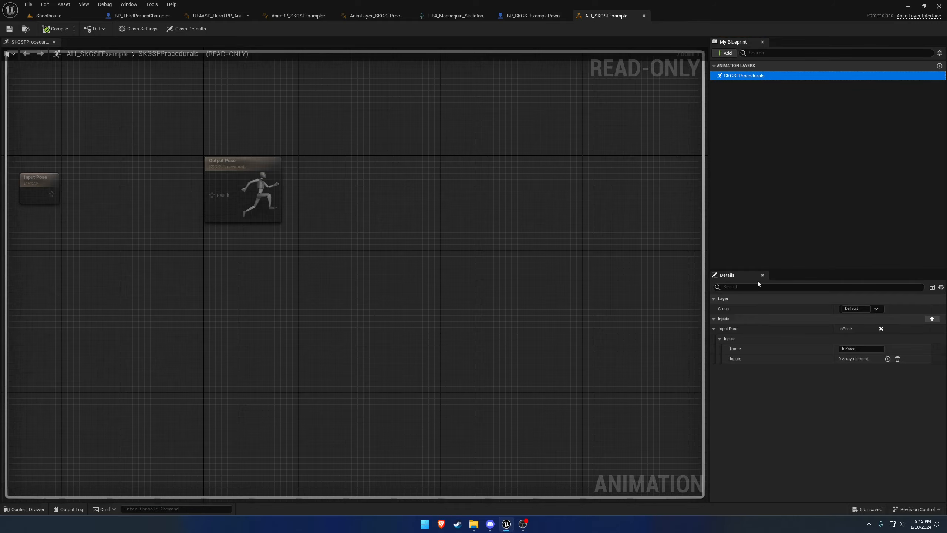
pyautogui.moveTo(321, 279); pyautogui.dragTo(466, 307, button='right')
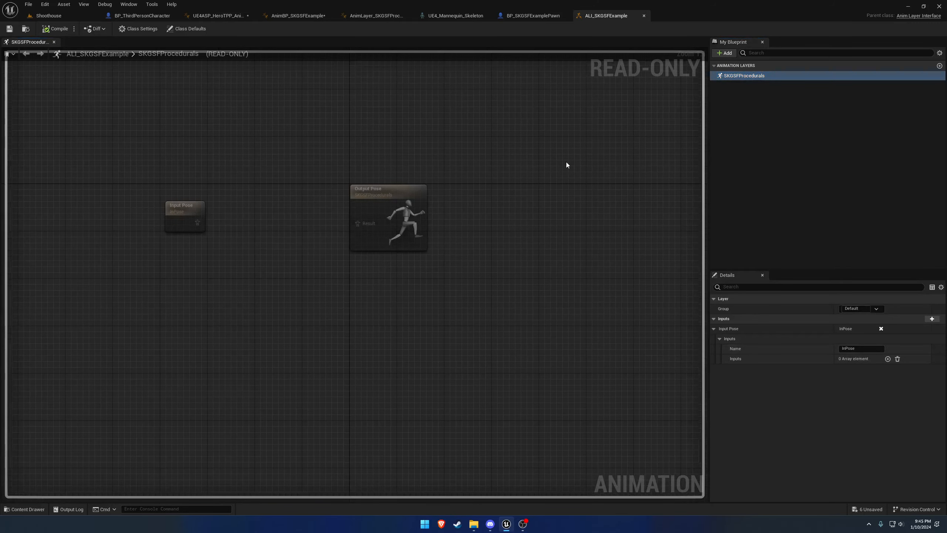
pyautogui.click(644, 16)
# Copy ALI_SKGSFExample and AnimLayer_SKGSFProcedurals from the Layers folder into the Tutorial folder
pyautogui.hotkey('ctrl', 'space')
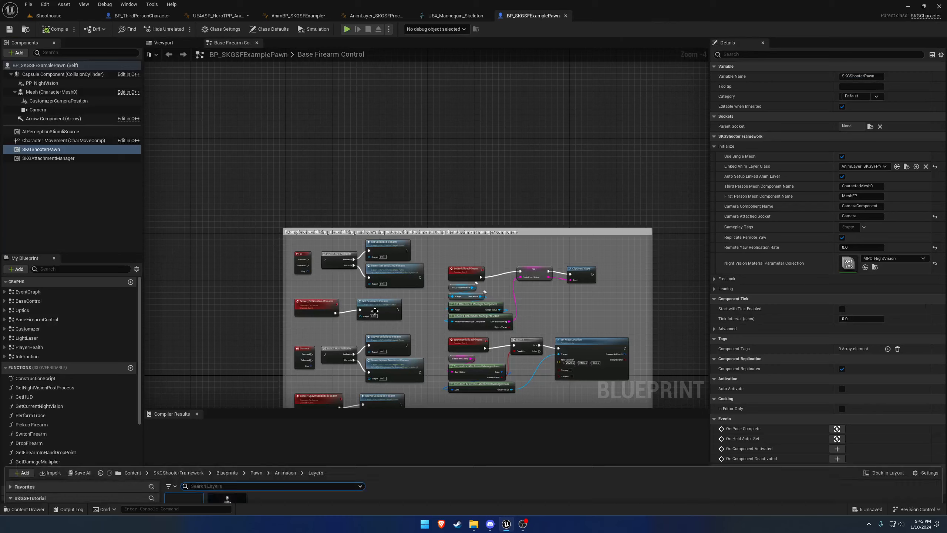
pyautogui.click(313, 419)
pyautogui.click(174, 375)
pyautogui.keyDown('shift'); pyautogui.click(240, 378); pyautogui.keyUp('shift')
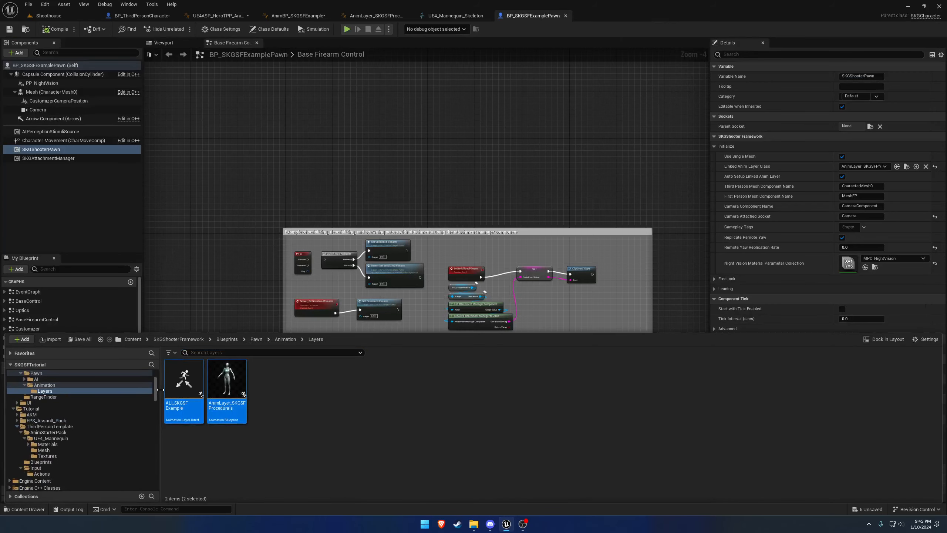
pyautogui.scroll(-3, 123, 406)
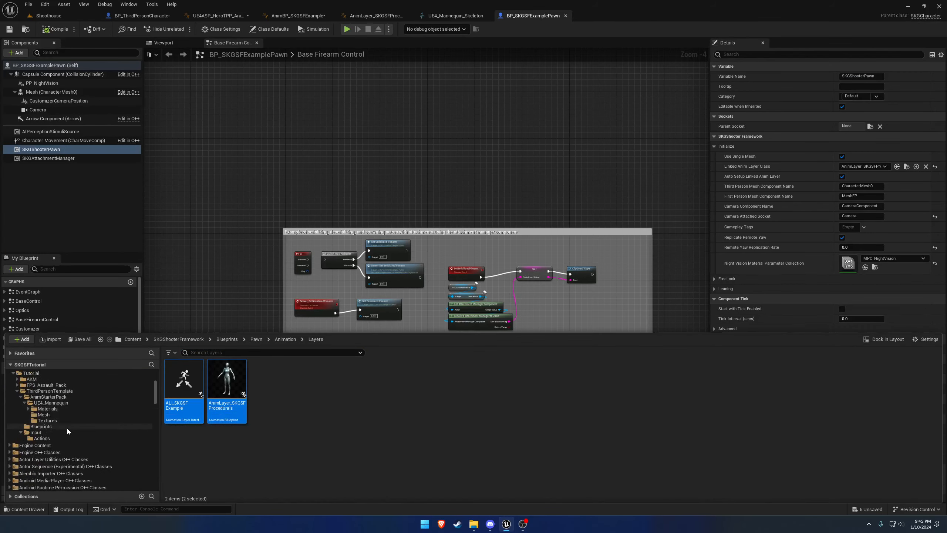
pyautogui.scroll(1, 54, 429)
pyautogui.moveTo(165, 387); pyautogui.dragTo(48, 388)
pyautogui.click(68, 409)
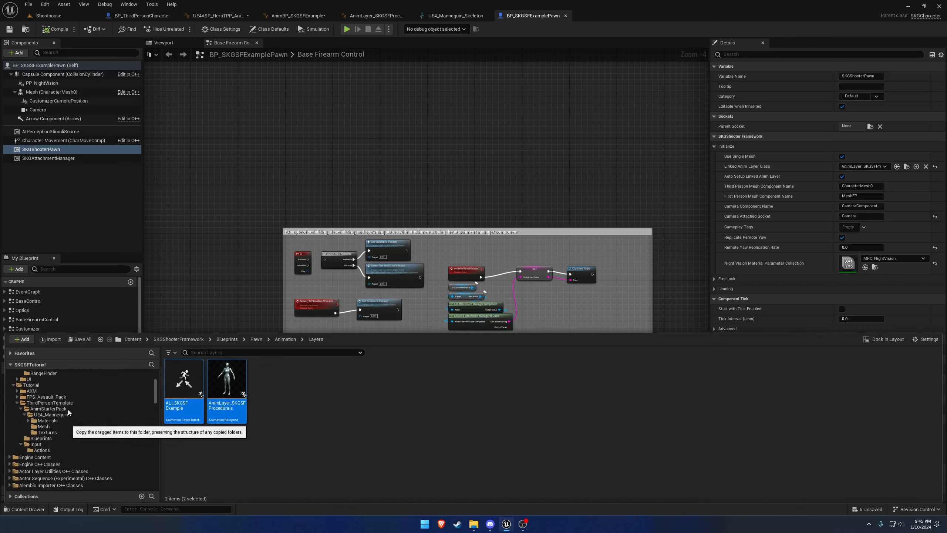
pyautogui.click(31, 385)
# Rename the copied animation layer interface in the Tutorial folder as ALI_ThirdPersonTemplate
pyautogui.click(312, 396)
pyautogui.click(306, 405)
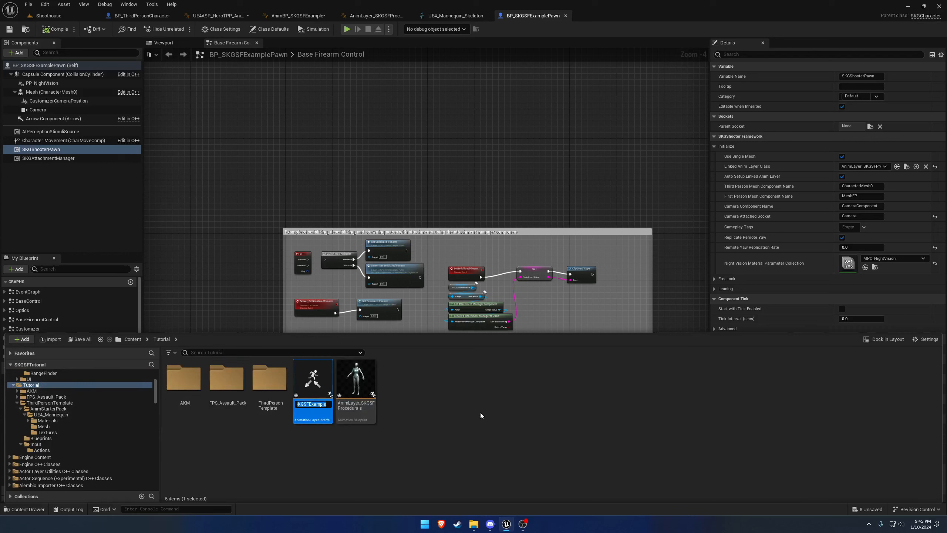
pyautogui.write('ALI_ThirdPersonTemplate')
pyautogui.press('Return')
# Rename the copied AnimLayer_SKGSFProcedurals blueprint as AnimLayer_ThirdPersonTemplateProcedurals and close its editor
pyautogui.click(370, 406)
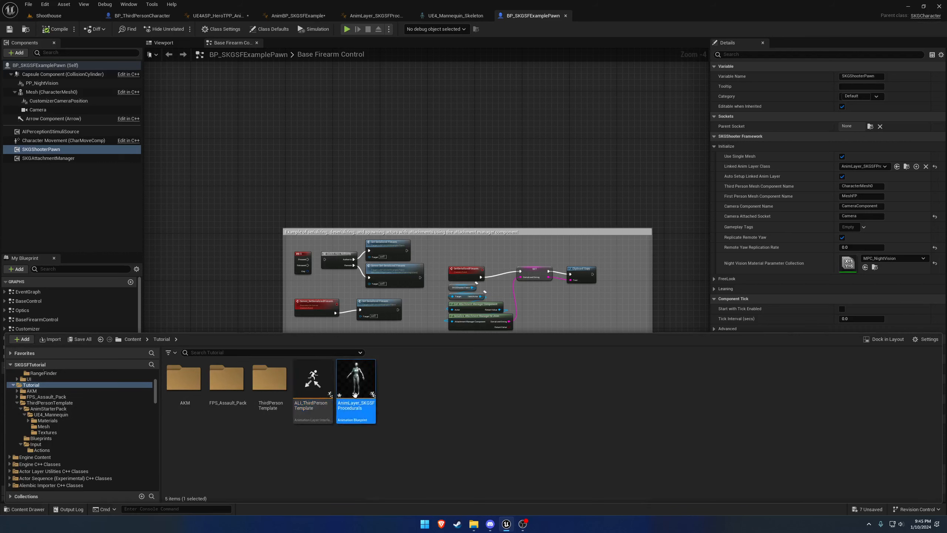
pyautogui.click(364, 405)
pyautogui.click(370, 406)
pyautogui.press('Return')
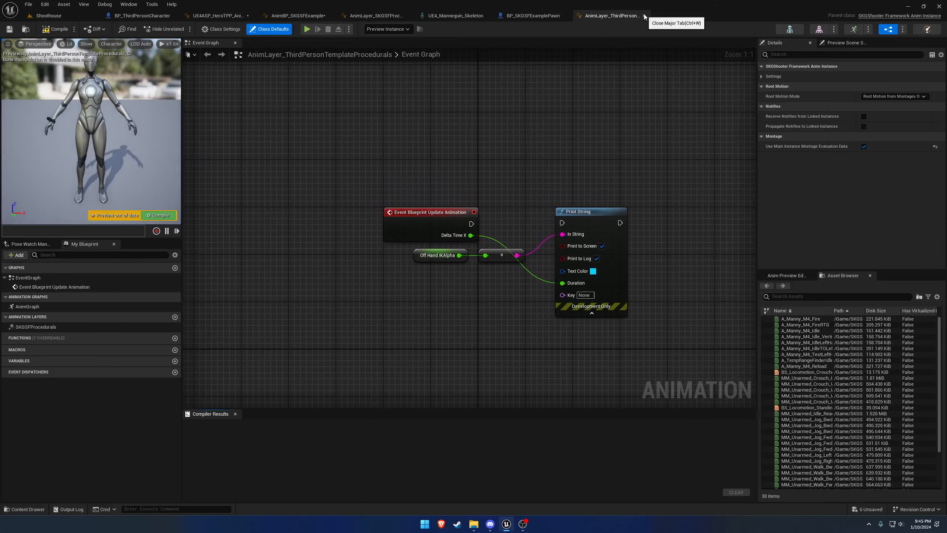
pyautogui.click(644, 15)
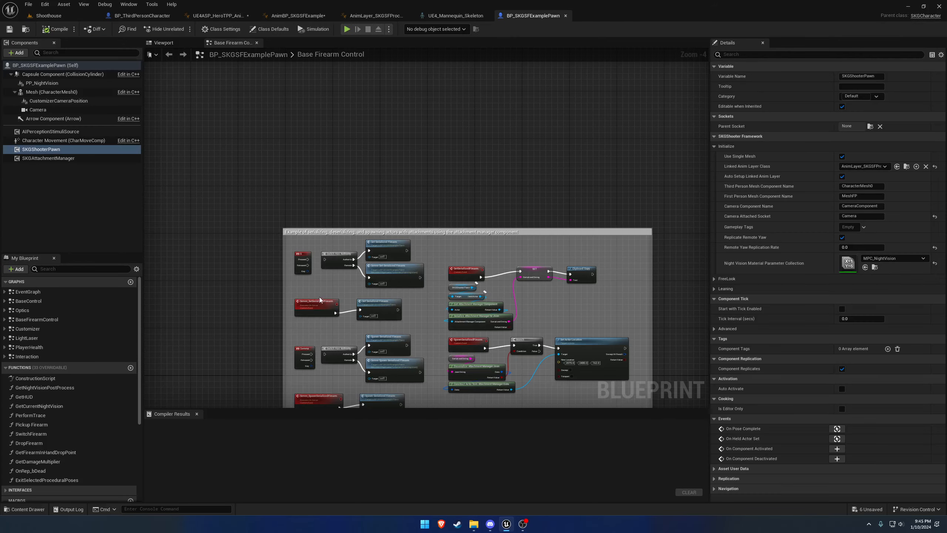
# Assign UE4_Mannequin_Skeleton as the skeleton of AnimLayer_ThirdPersonTemplateProcedurals
pyautogui.hotkey('ctrl', 'space')
pyautogui.rightClick(356, 381)
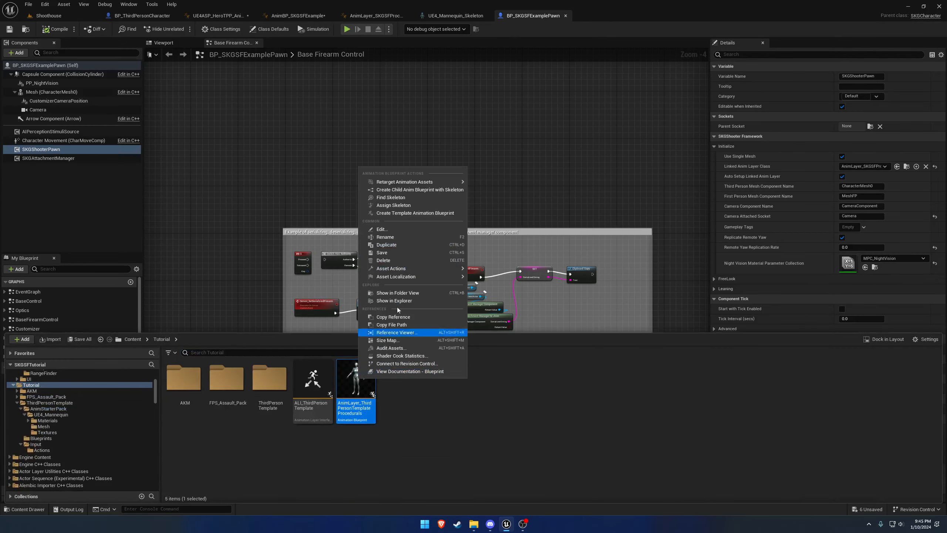
pyautogui.click(412, 213)
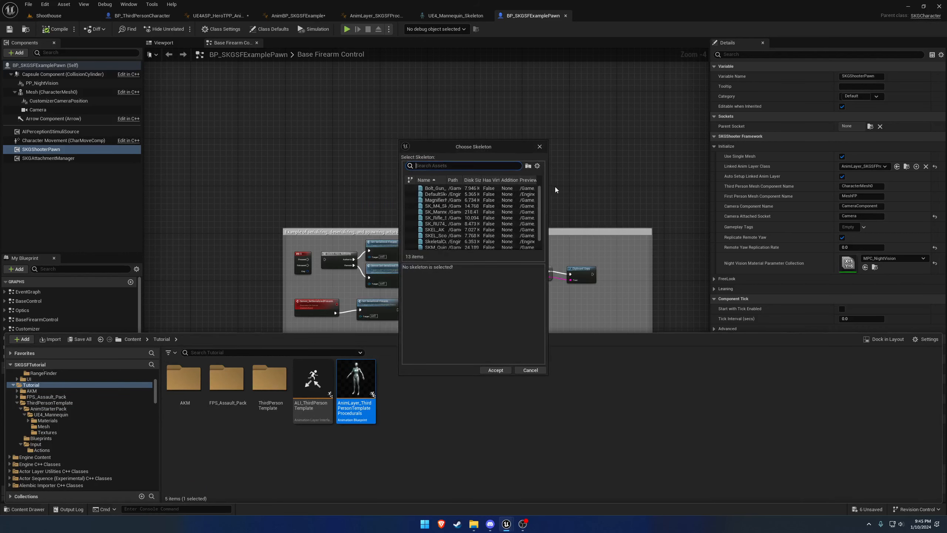
pyautogui.moveTo(547, 185); pyautogui.dragTo(671, 185)
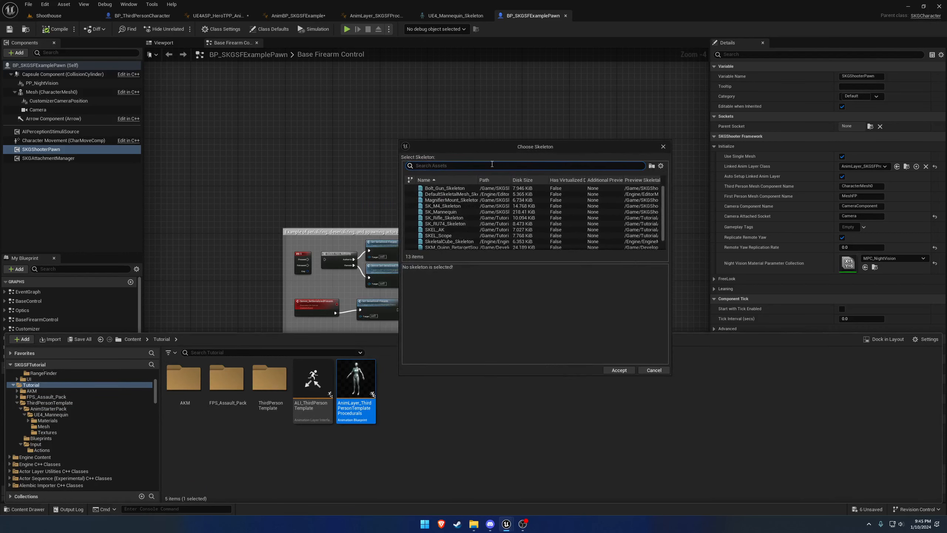
pyautogui.write('ma')
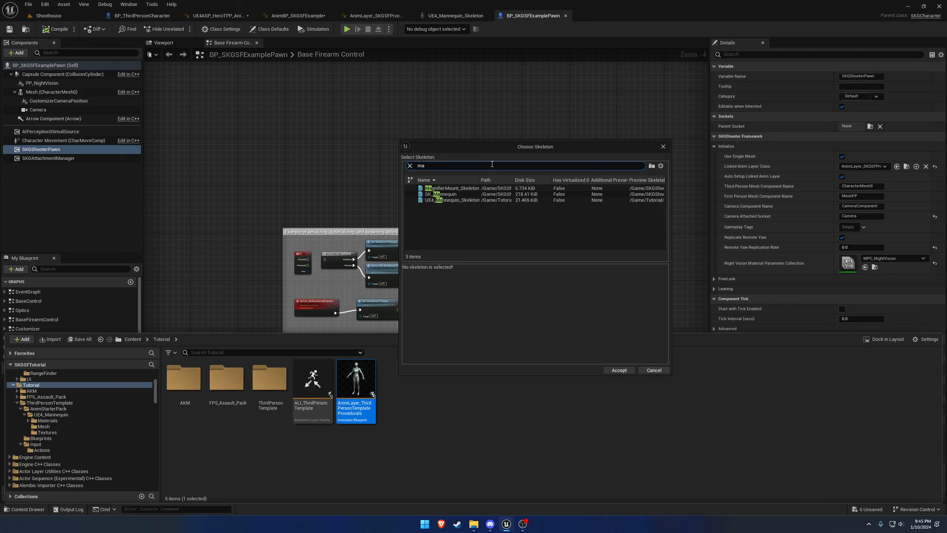
pyautogui.click(457, 201)
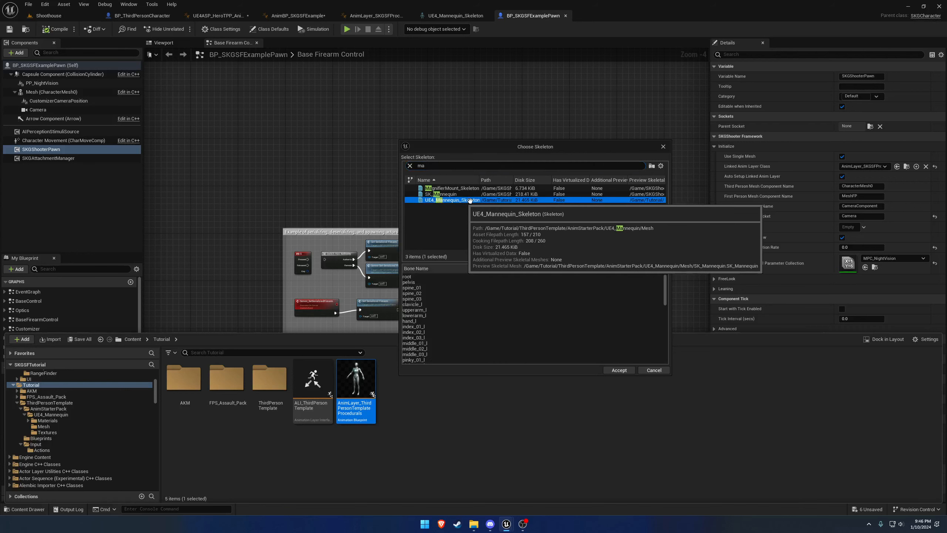
pyautogui.click(622, 370)
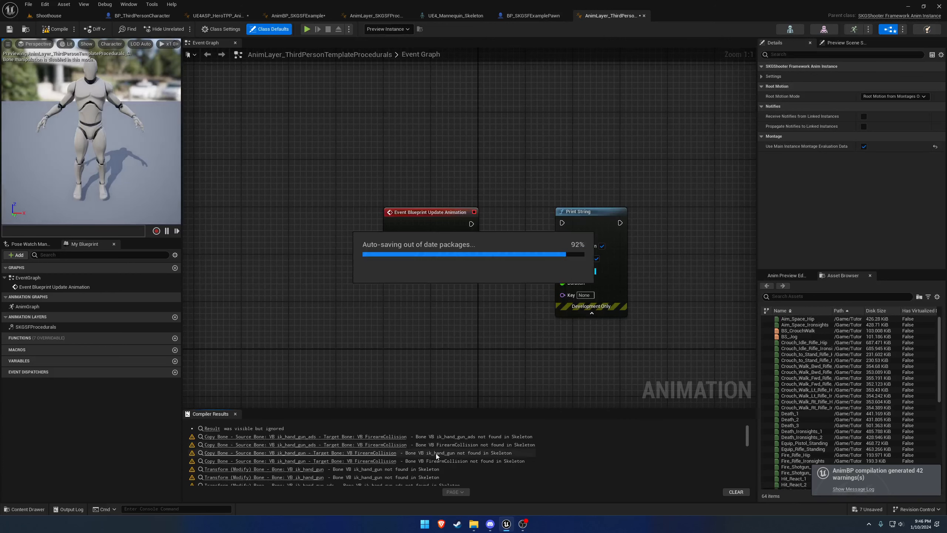
# Review the AnimLayer compiler results and UE4_Mannequin_Skeleton's bones, and switch to Discord to find the pinned virtual bone list in the skgsf channel
pyautogui.scroll(-3, 440, 448)
pyautogui.scroll(5, 424, 450)
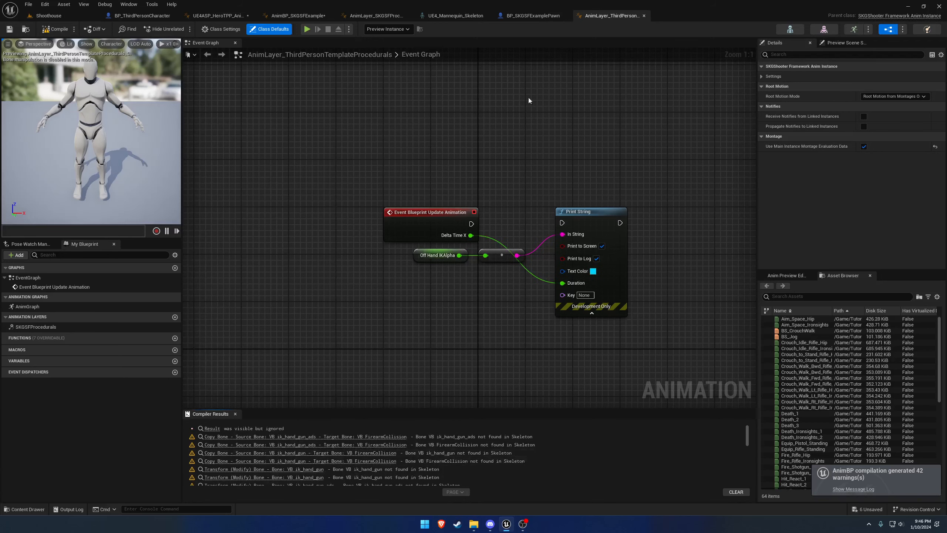
pyautogui.click(463, 16)
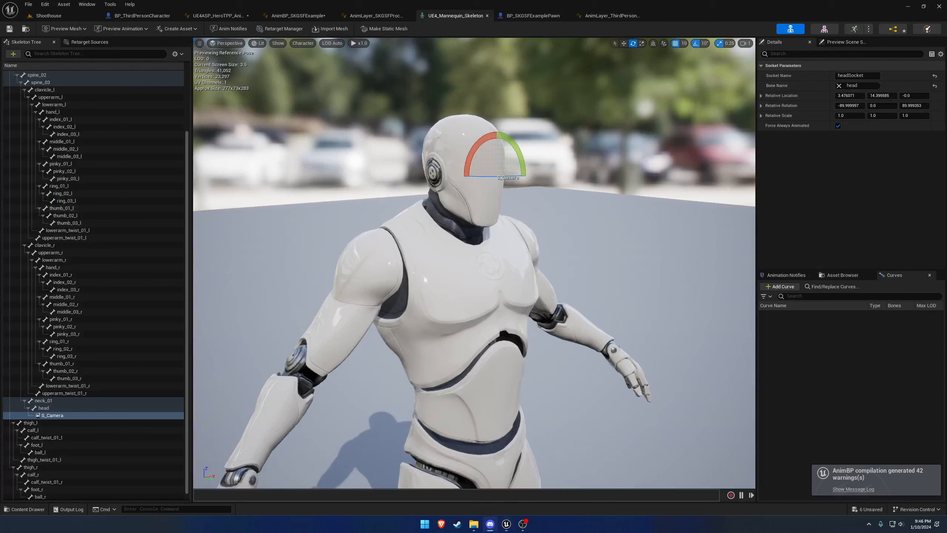
pyautogui.press('super+shift+Right')
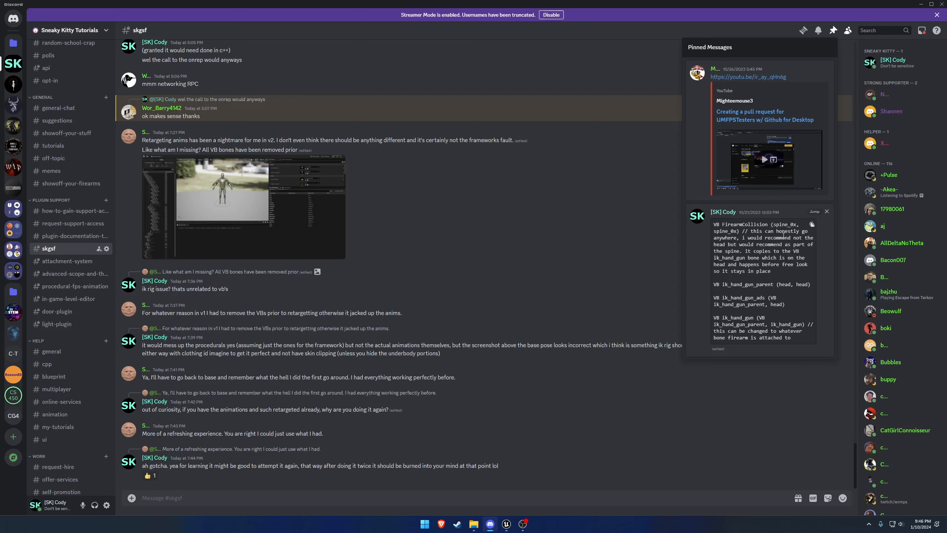
pyautogui.click(814, 213)
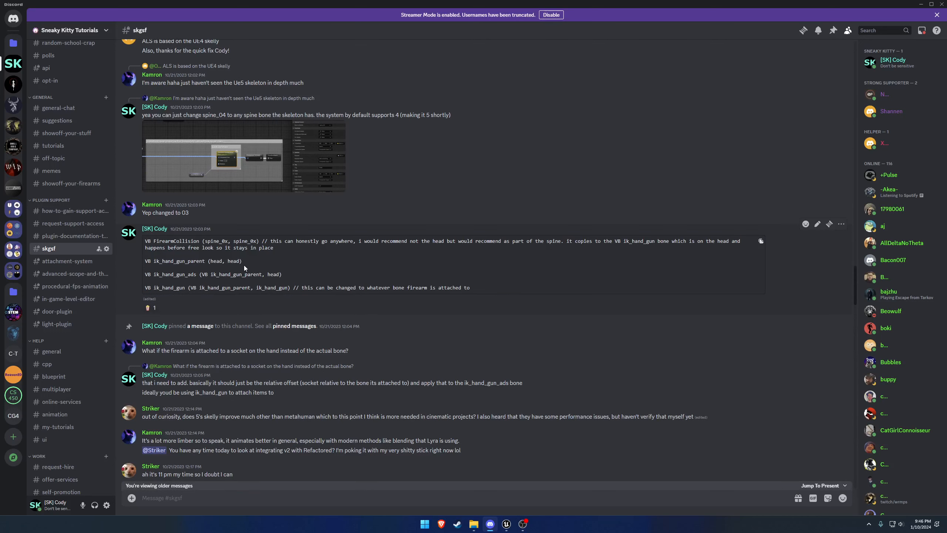
# Copy the virtual bone list from the pinned Discord message into a new Notepad++ document and place its window beside the skeleton tree
pyautogui.moveTo(479, 301); pyautogui.dragTo(147, 243)
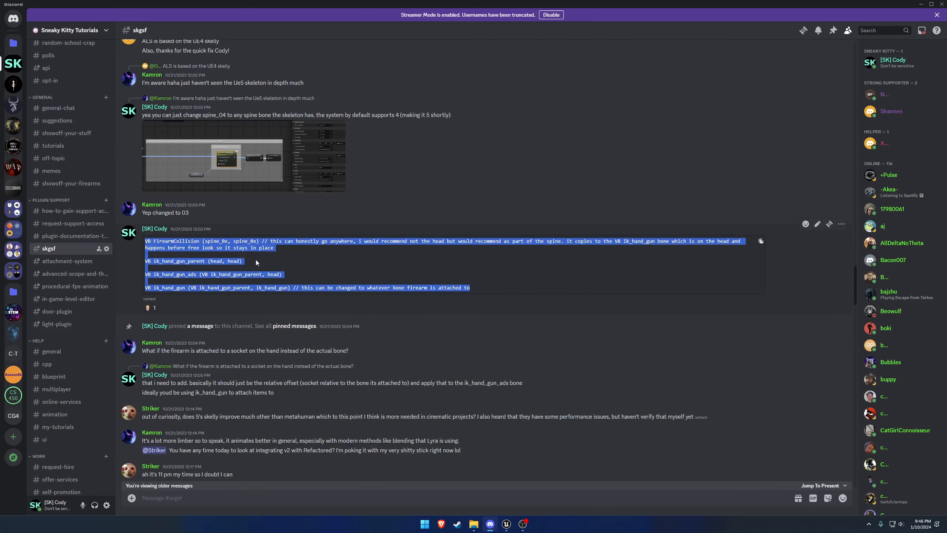
pyautogui.click(277, 263)
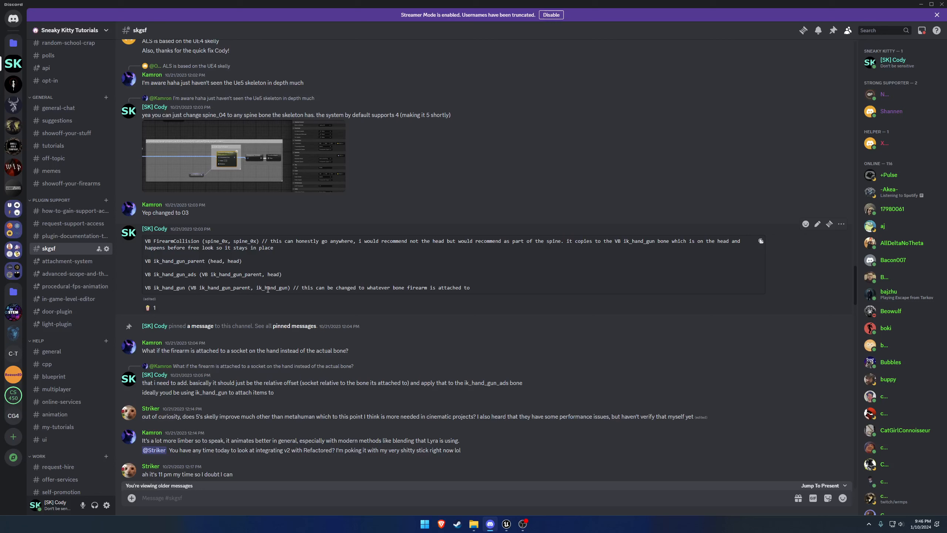
pyautogui.moveTo(275, 4); pyautogui.dragTo(0, 83)
pyautogui.click(426, 522)
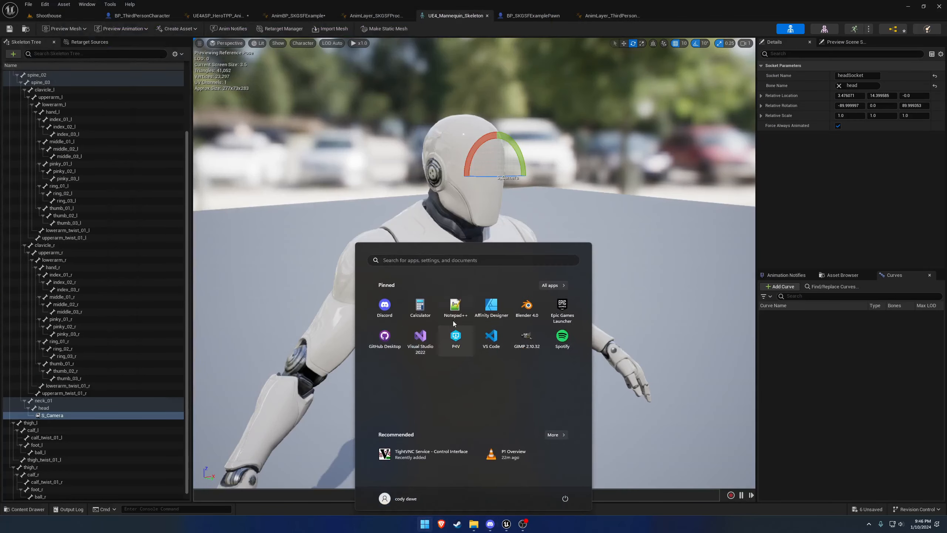
pyautogui.click(456, 307)
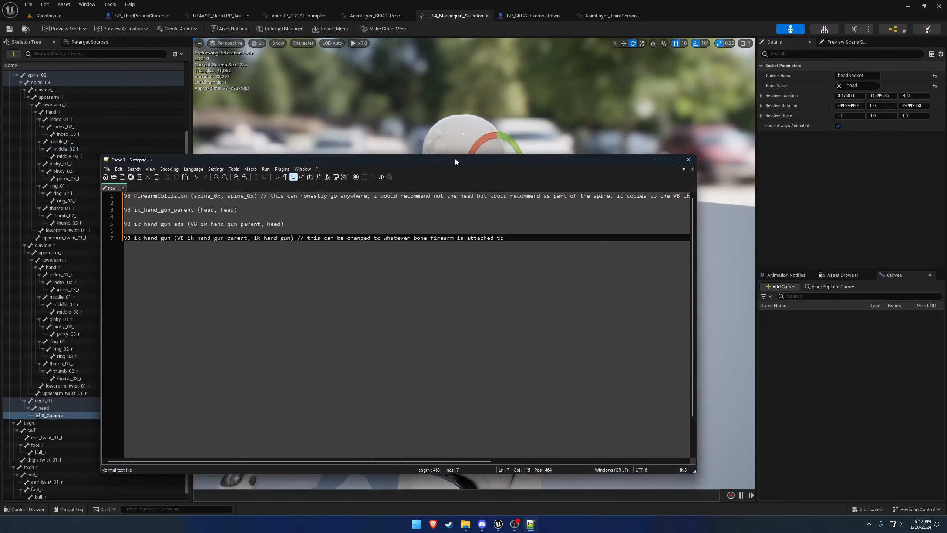
pyautogui.moveTo(455, 158); pyautogui.dragTo(707, 172)
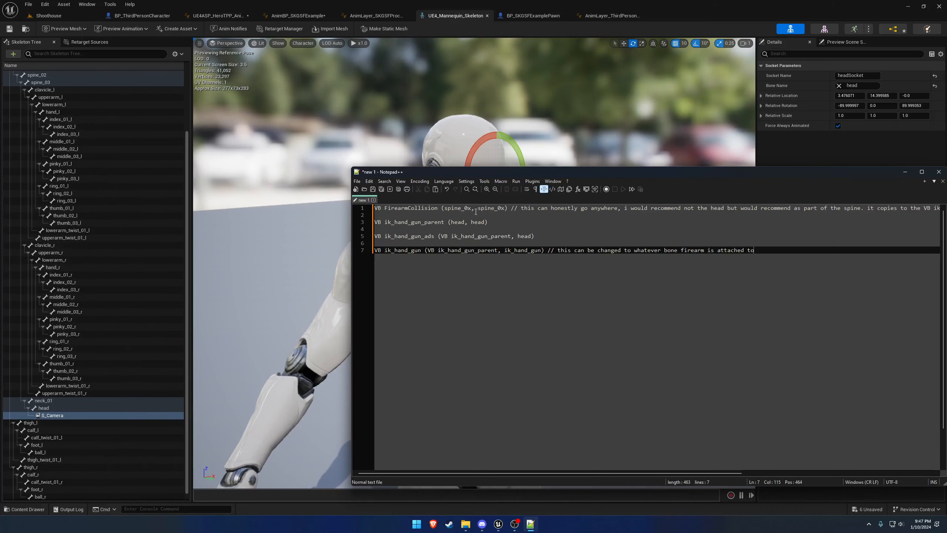
# Add a virtual bone from spine_01 to spine_01 in UE4_Mannequin_Skeleton and name it FirearmCollision
pyautogui.click(64, 97)
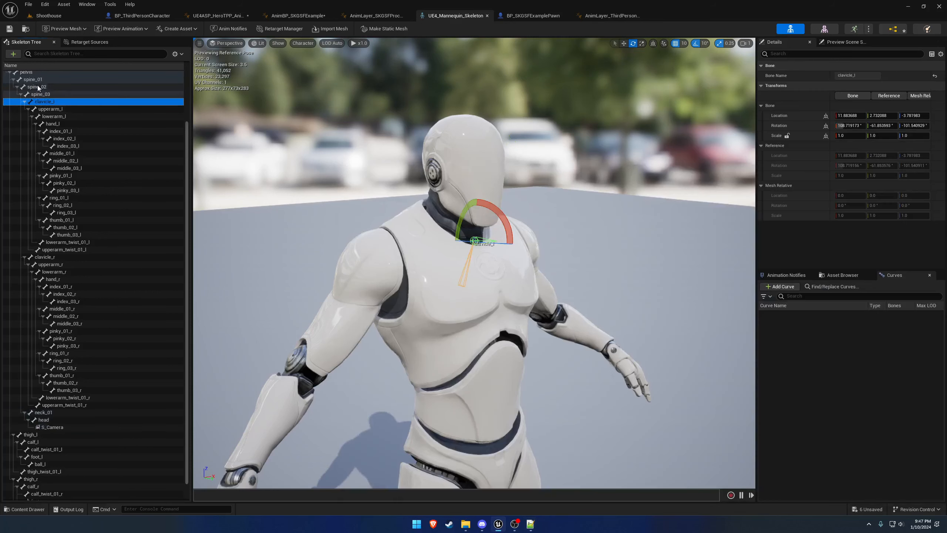
pyautogui.click(38, 80)
pyautogui.scroll(1, 55, 97)
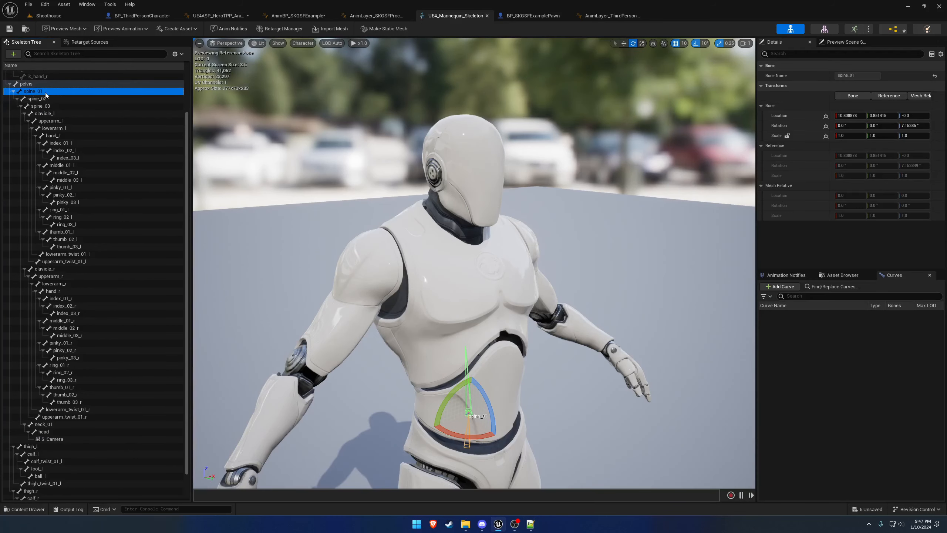
pyautogui.rightClick(46, 94)
pyautogui.moveTo(97, 146)
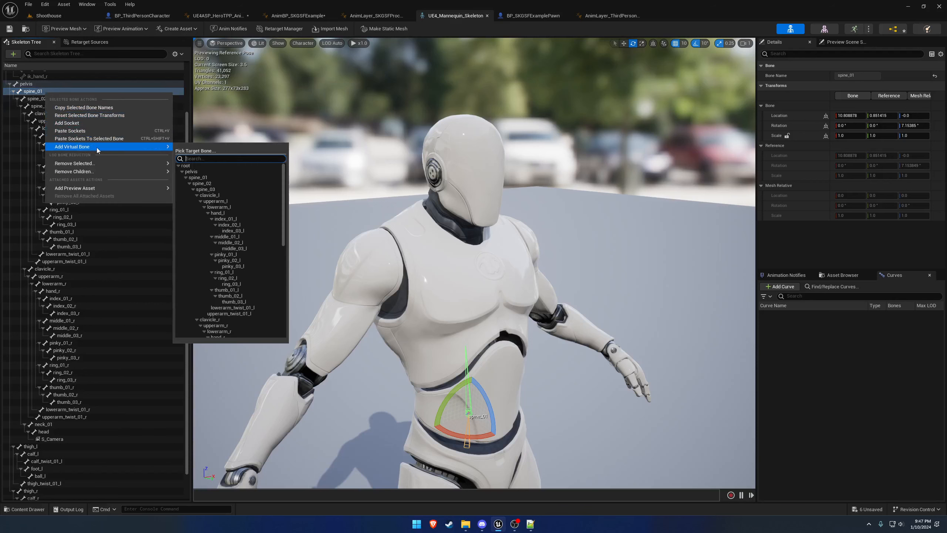
pyautogui.click(204, 177)
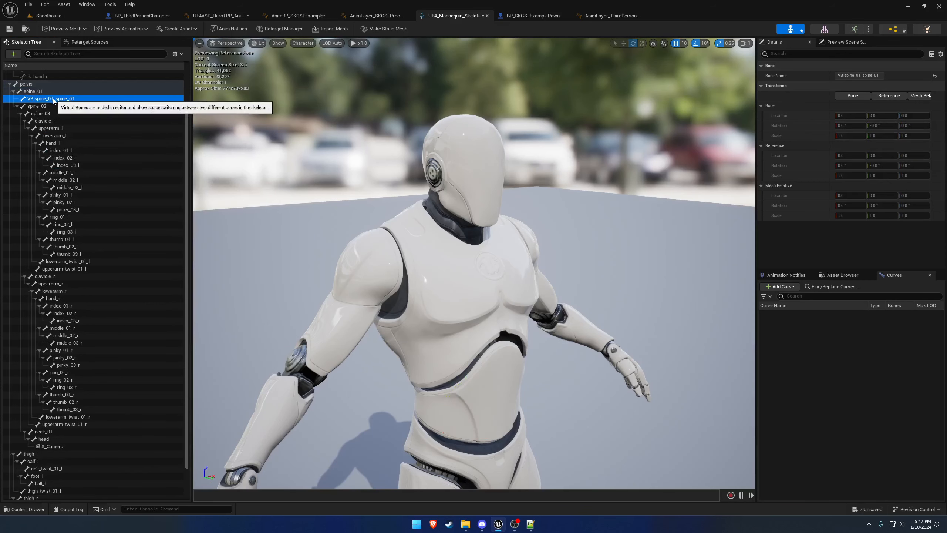
pyautogui.write('FirearmC')
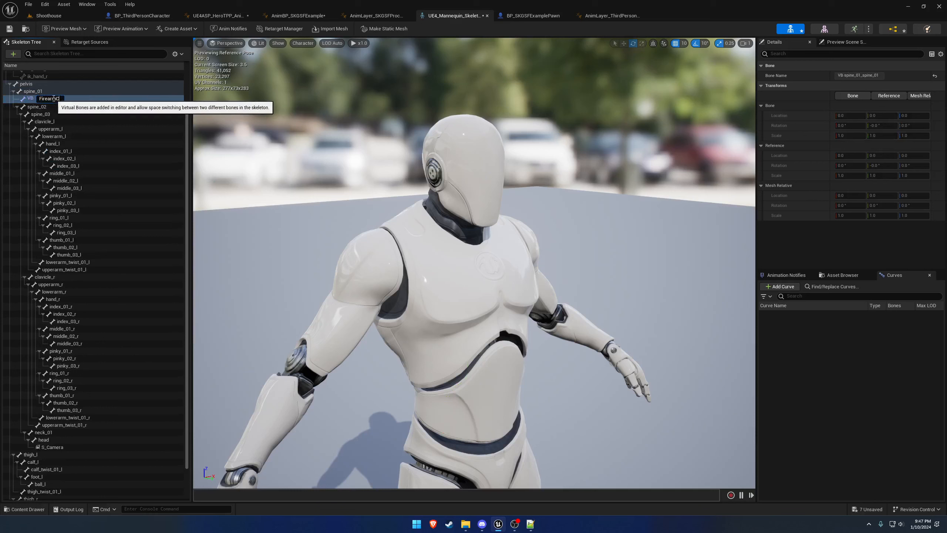
pyautogui.write('ollision')
pyautogui.press('Return')
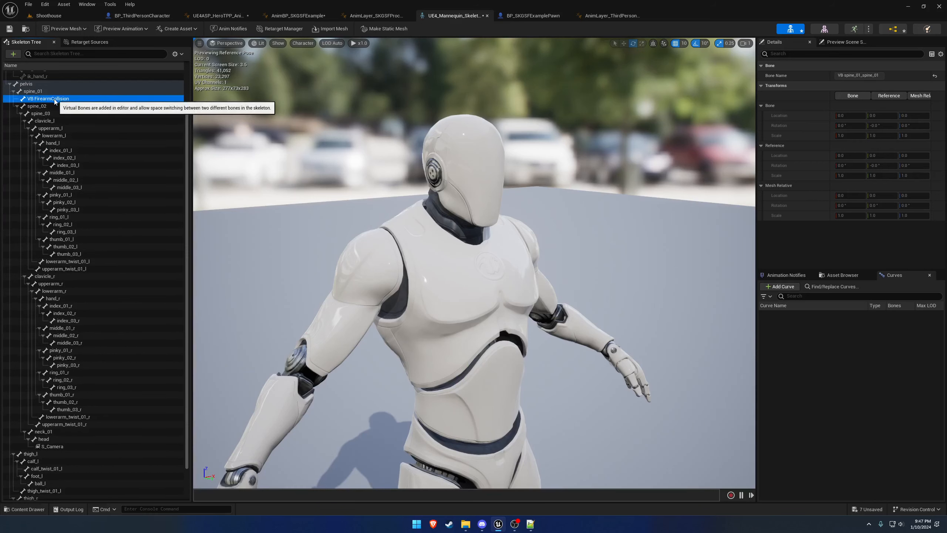
# Add a virtual bone from head to head, name it ik_hand_gun_parent as in the Notepad++ list, and return to that list
pyautogui.scroll(-3, 120, 256)
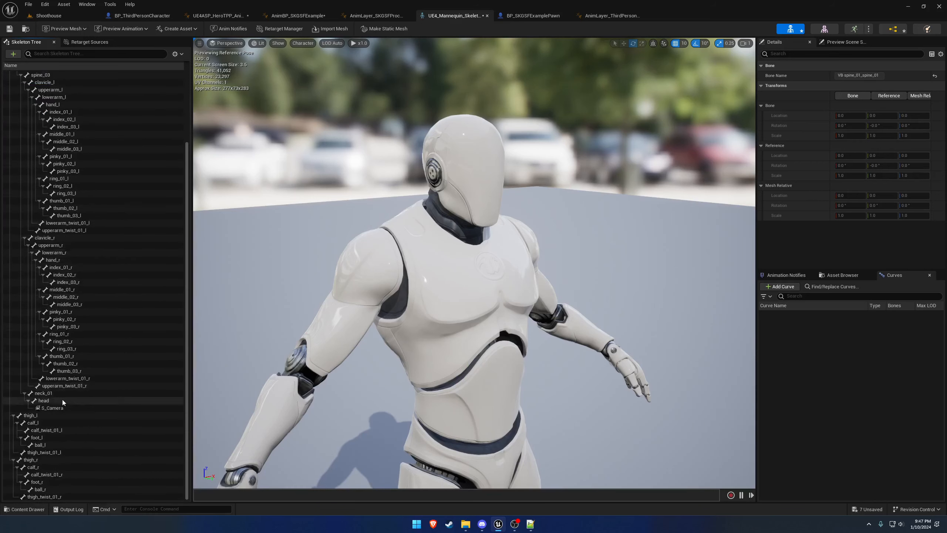
pyautogui.click(88, 402)
pyautogui.click(532, 525)
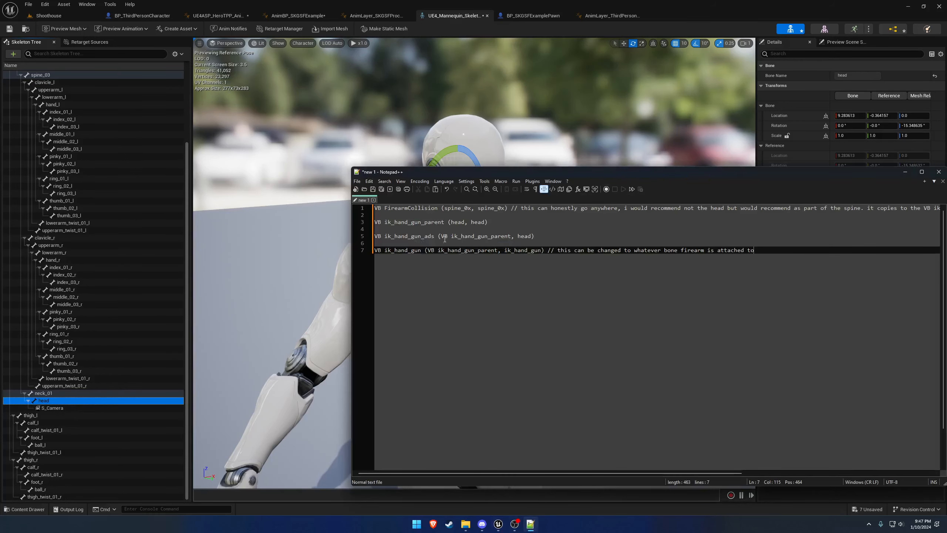
pyautogui.doubleClick(424, 223)
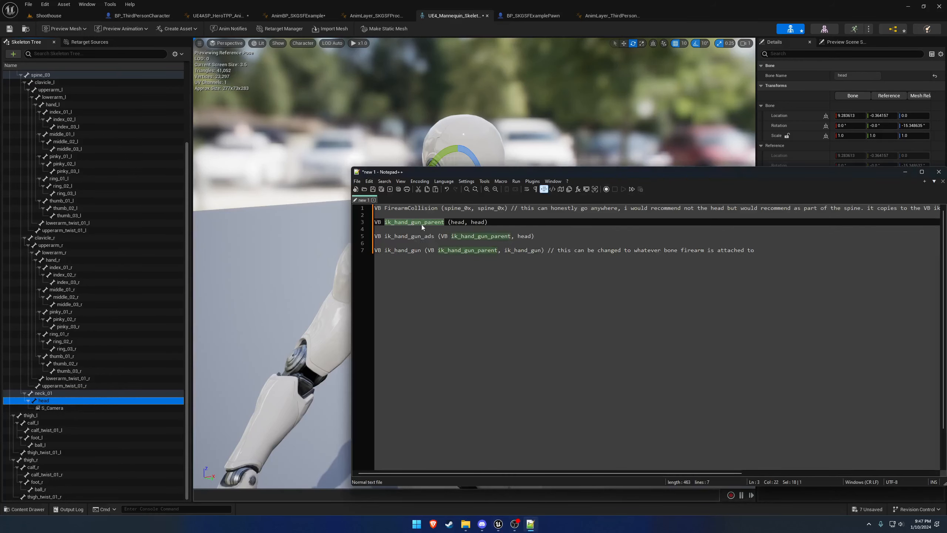
pyautogui.doubleClick(458, 223)
pyautogui.click(478, 223)
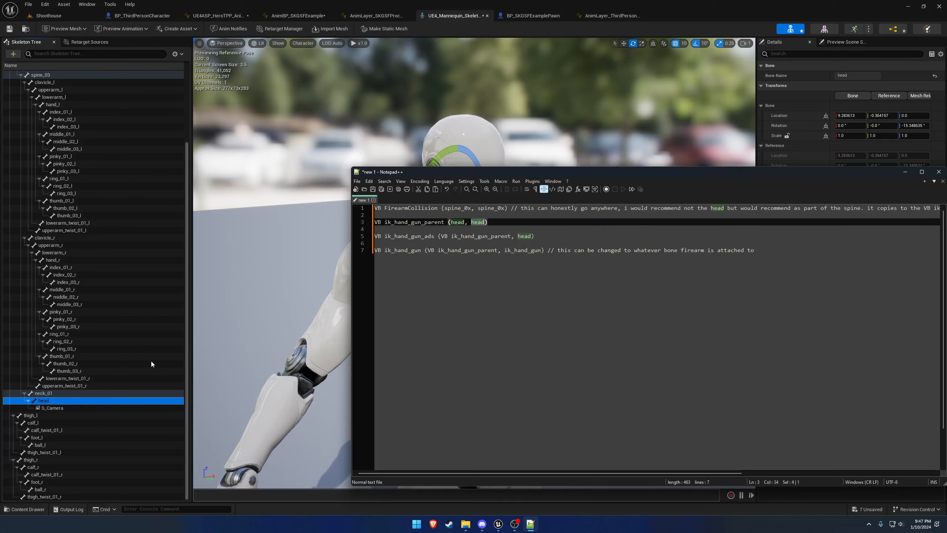
pyautogui.rightClick(76, 401)
pyautogui.moveTo(187, 454)
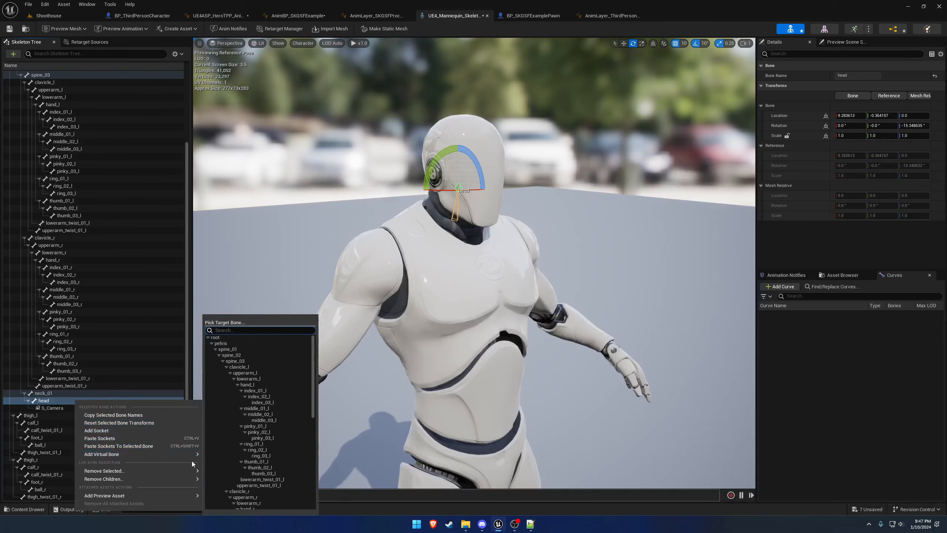
pyautogui.write('head')
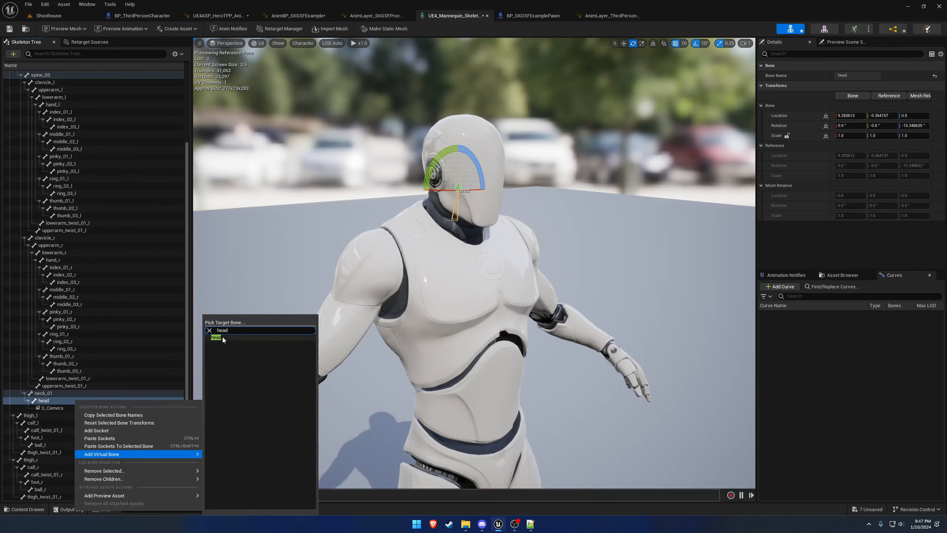
pyautogui.click(222, 335)
pyautogui.hotkey('ctrl', 'v')
pyautogui.press('Return')
pyautogui.click(531, 524)
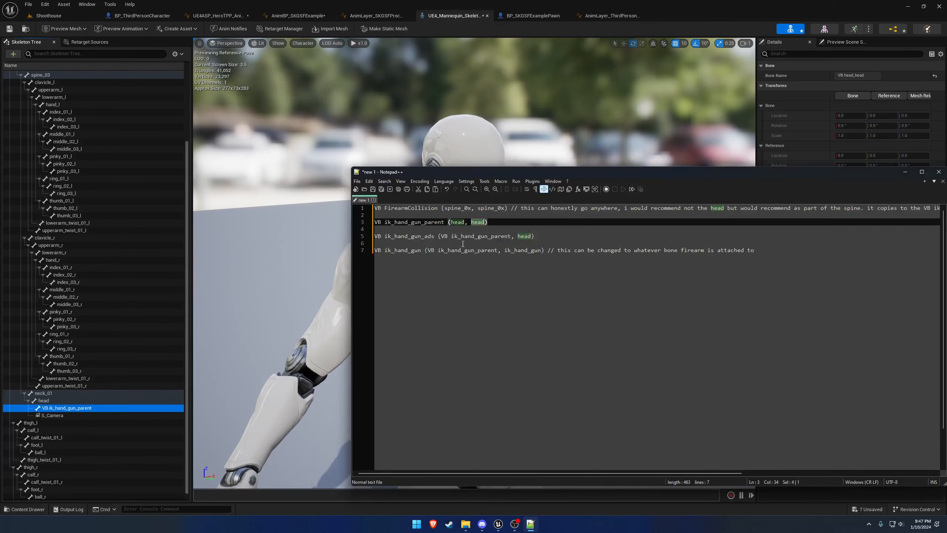
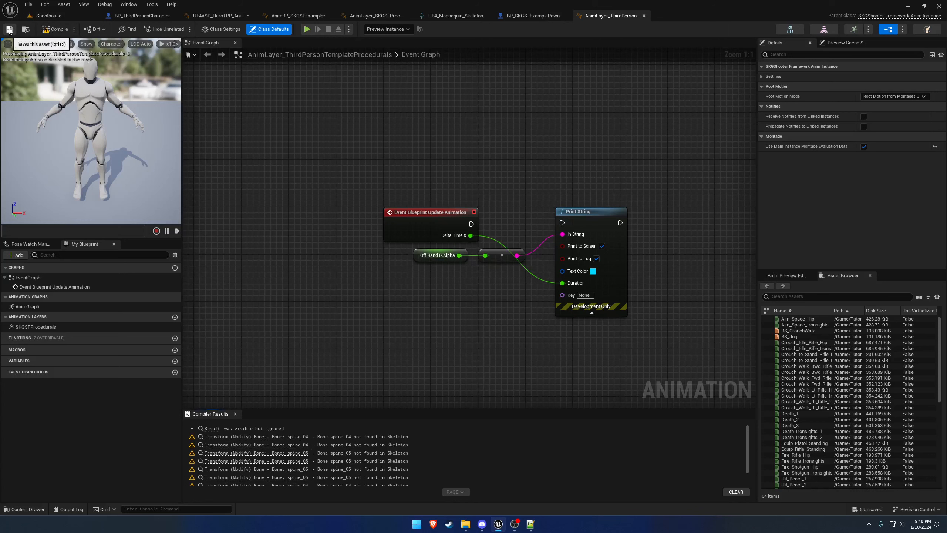
# Save AnimLayer_ThirdPersonTemplateProcedurals and open the graph node behind the first spine_04 compiler warning
pyautogui.click(10, 30)
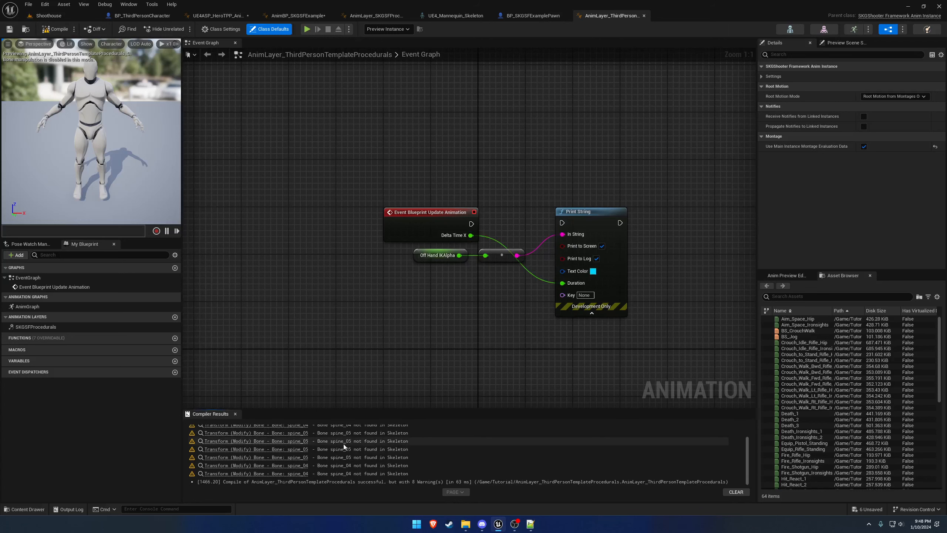
pyautogui.scroll(2, 346, 442)
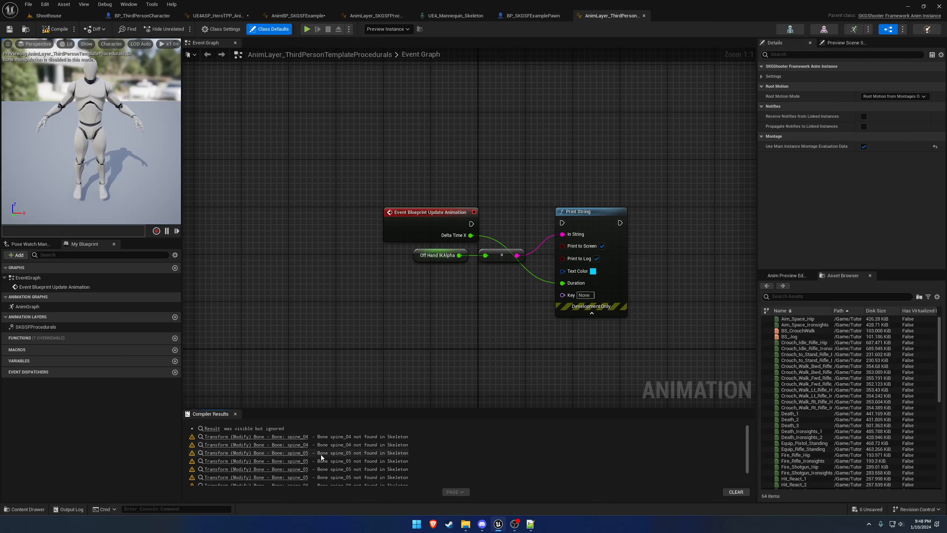
pyautogui.click(297, 438)
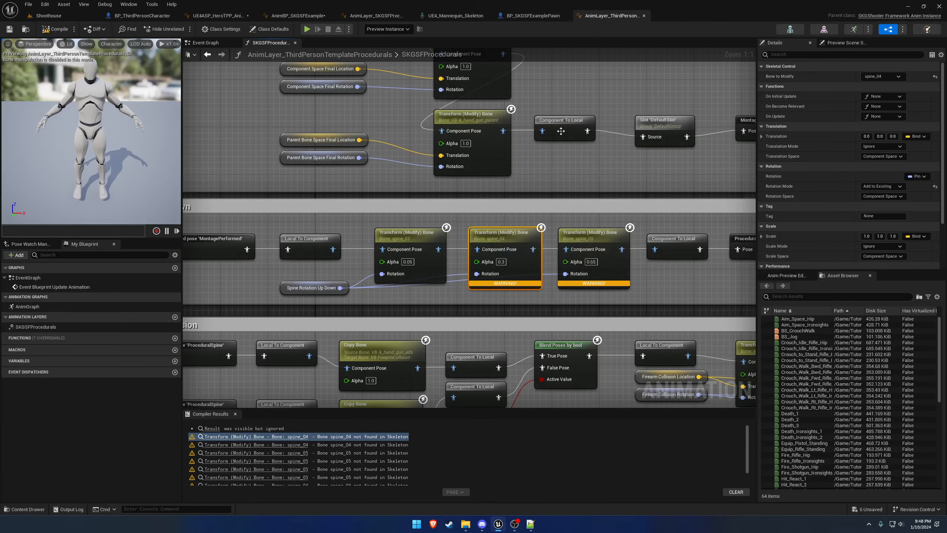
# Check which spine bones exist in UE4_Mannequin_Skeleton's bone hierarchy
pyautogui.click(456, 15)
pyautogui.scroll(5, 103, 275)
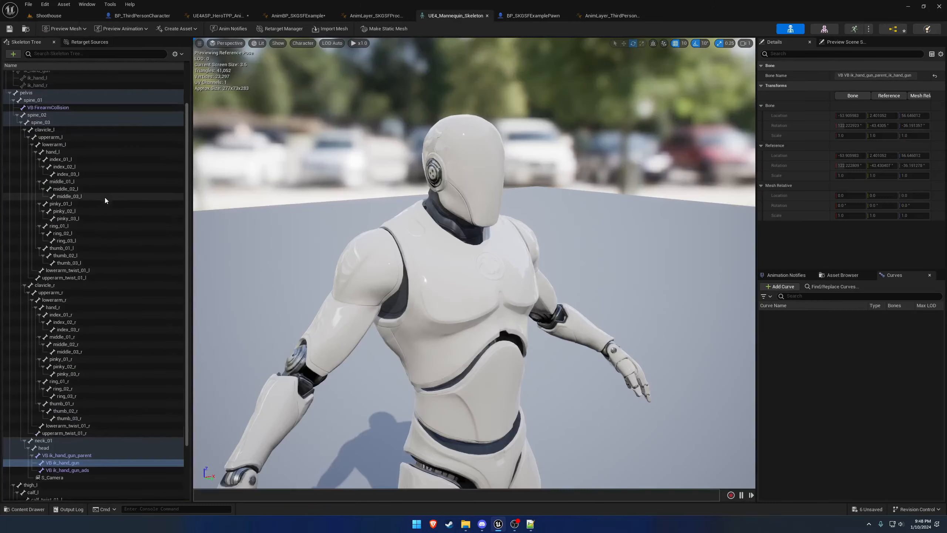
pyautogui.click(58, 157)
pyautogui.click(58, 163)
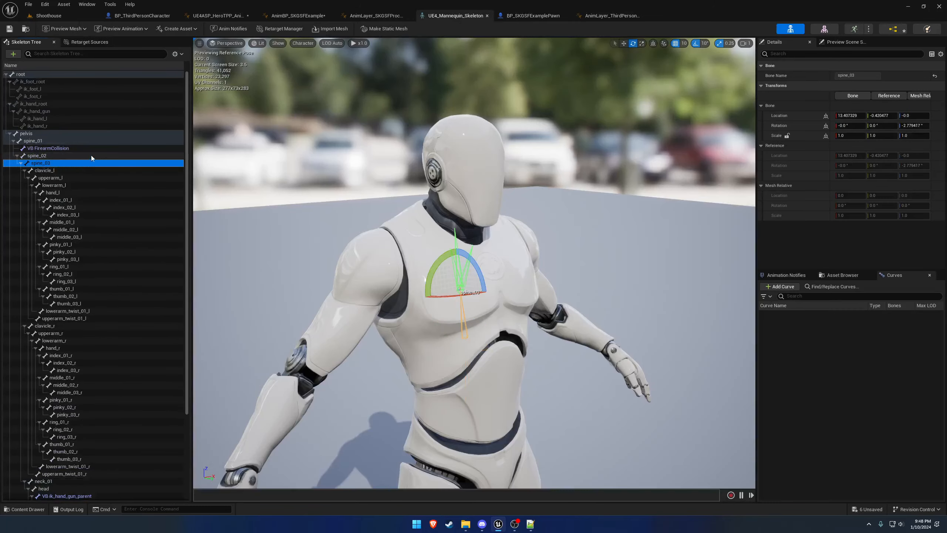
# In the anim layer's spine up/down section, set Bone to Modify to spine_03 on the last Transform (Modify) Bone node and spine_02 on the middle one
pyautogui.click(612, 15)
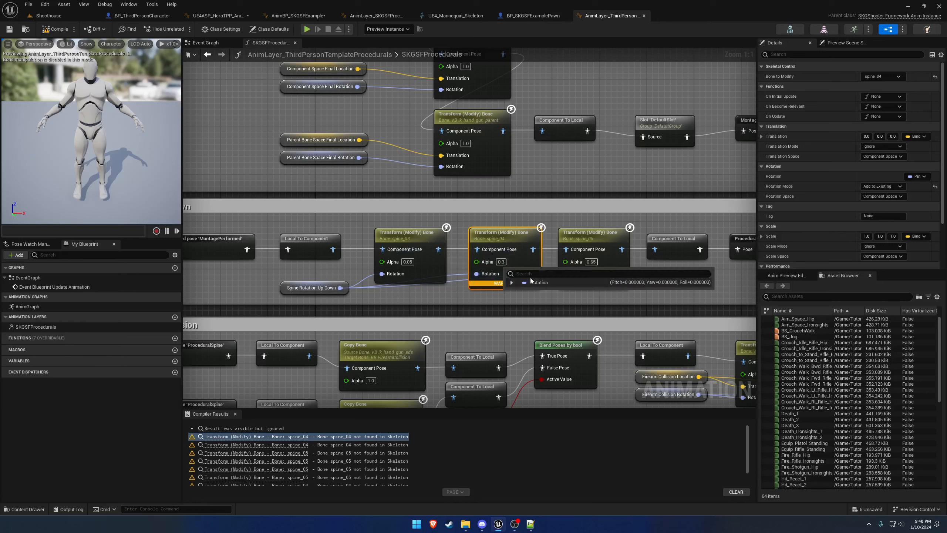
pyautogui.click(602, 236)
pyautogui.click(882, 76)
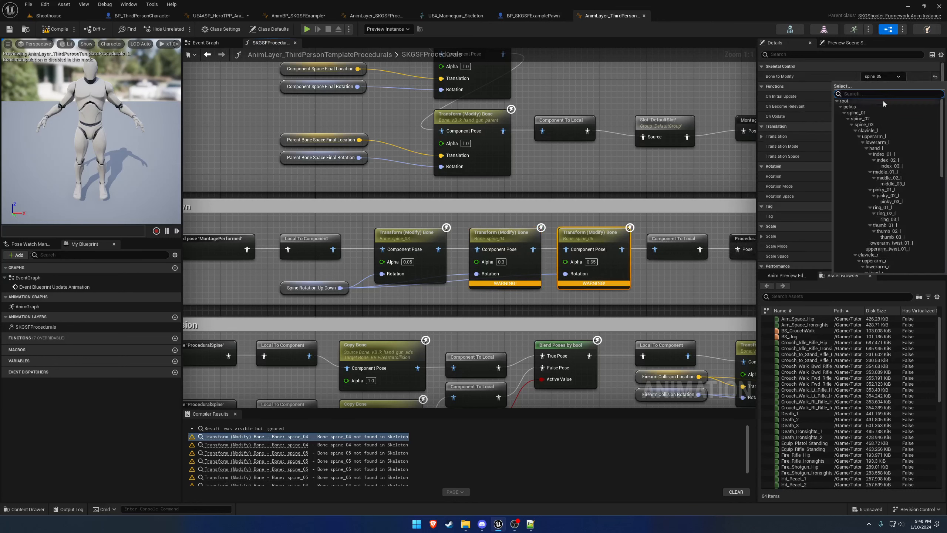
pyautogui.click(877, 128)
pyautogui.click(521, 235)
pyautogui.click(882, 76)
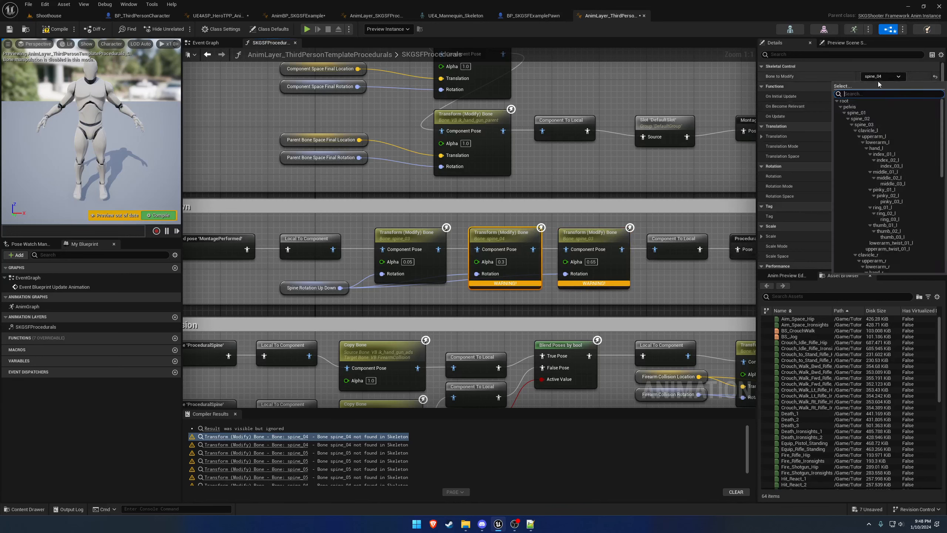
pyautogui.click(871, 118)
# Delete the first Transform (Modify) Bone node in that section, connect Local To Component to the spine_02 node, and compile the blueprint
pyautogui.click(425, 252)
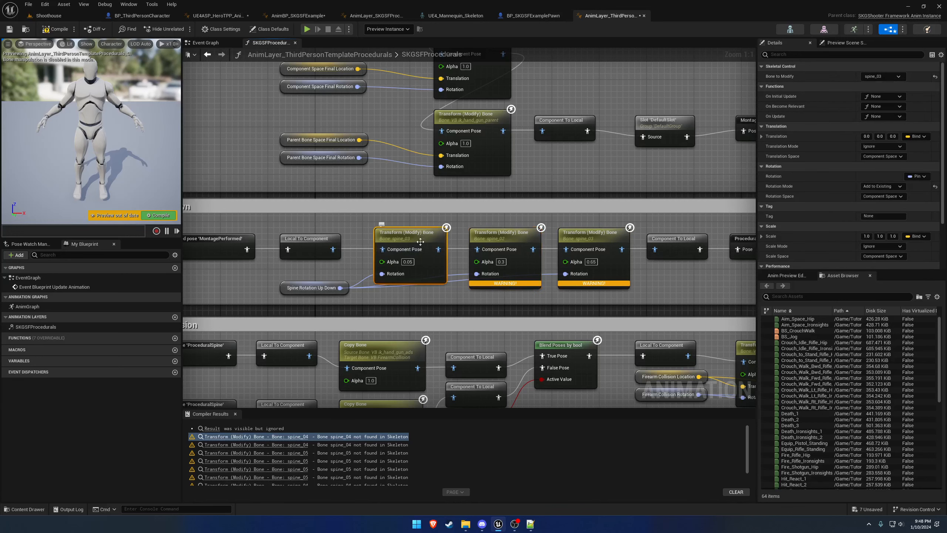
pyautogui.press('Delete')
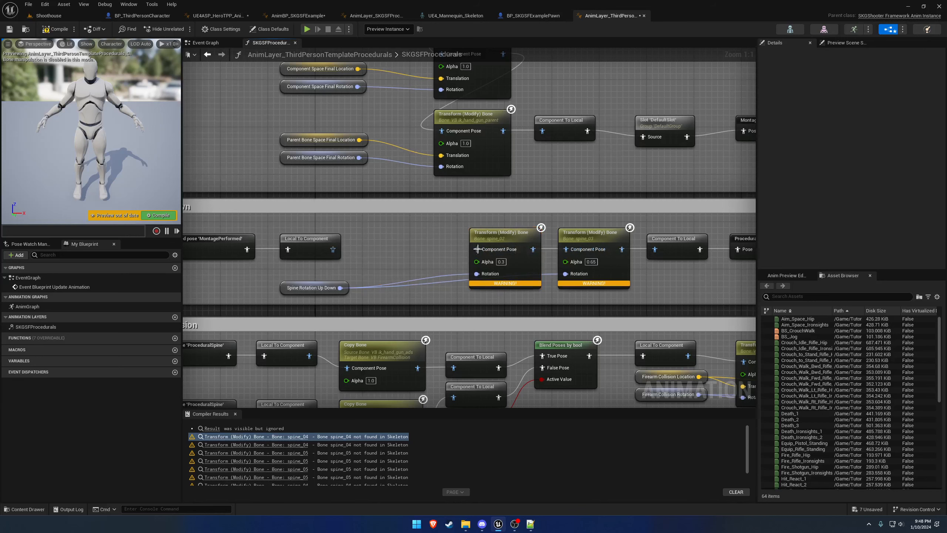
pyautogui.moveTo(478, 250); pyautogui.dragTo(333, 249)
pyautogui.moveTo(509, 243); pyautogui.dragTo(449, 242)
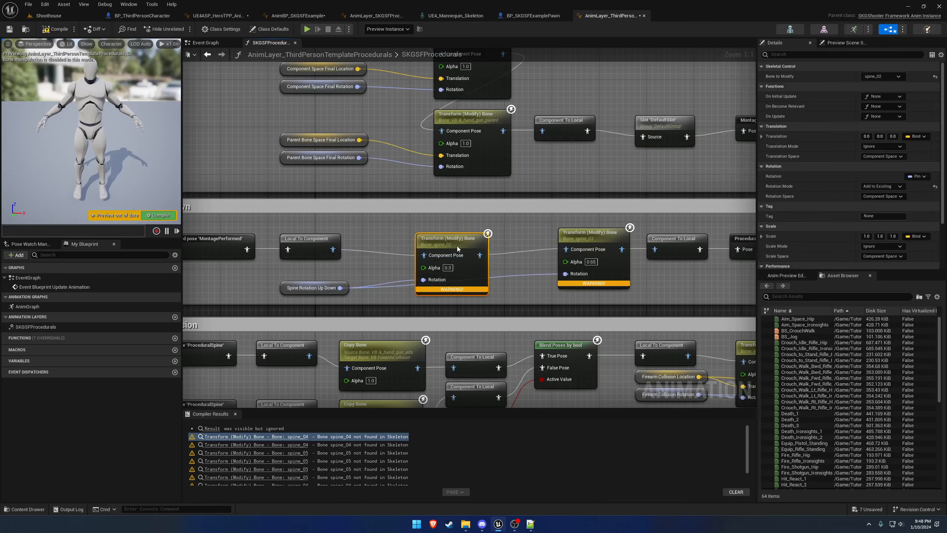
pyautogui.click(54, 29)
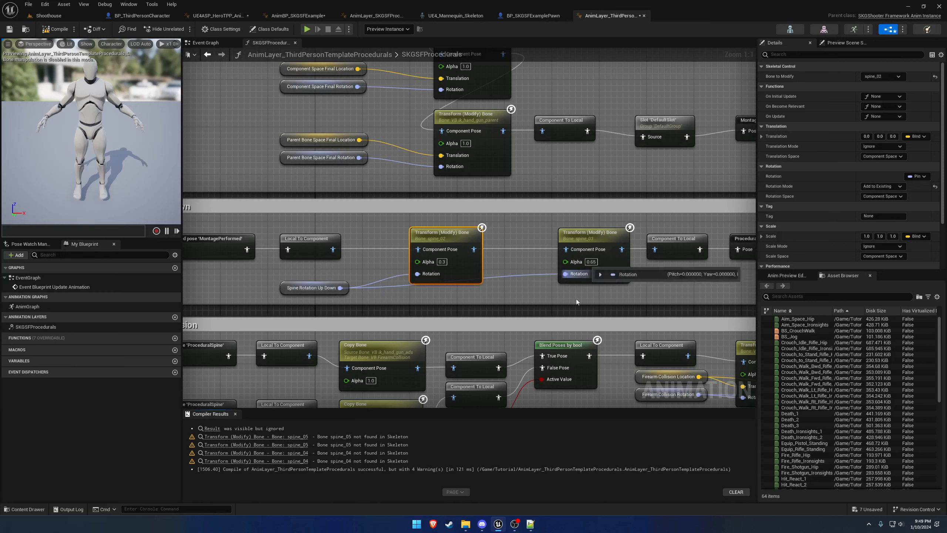
# Work out the remaining alpha share, 1 − 0.3, in the Windows Calculator and close it
pyautogui.click(417, 524)
pyautogui.click(422, 315)
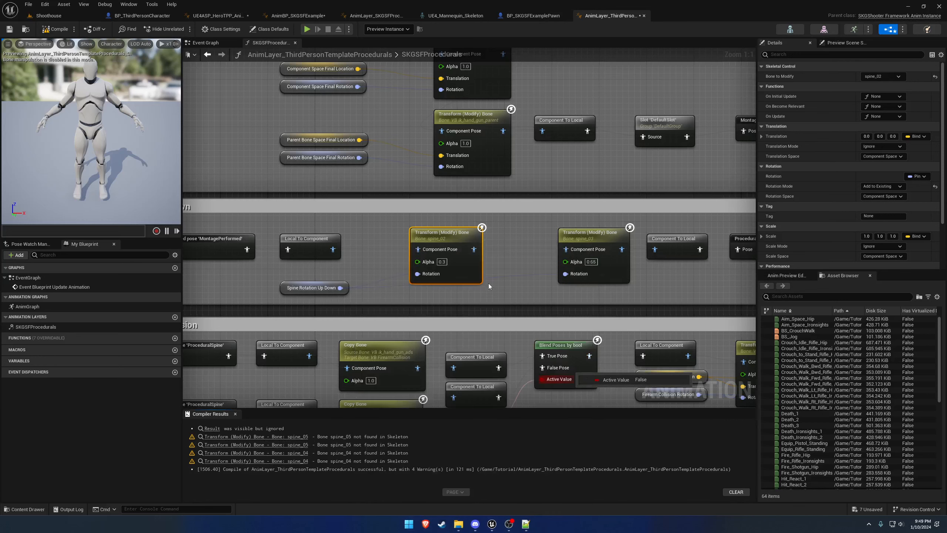
pyautogui.moveTo(560, 218); pyautogui.dragTo(703, 247)
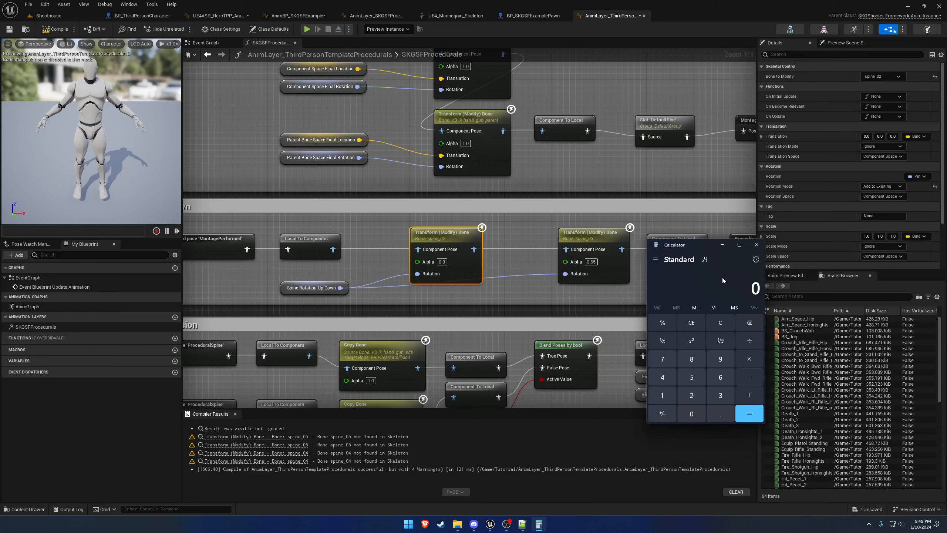
pyautogui.write('1-0.3')
pyautogui.press('Return')
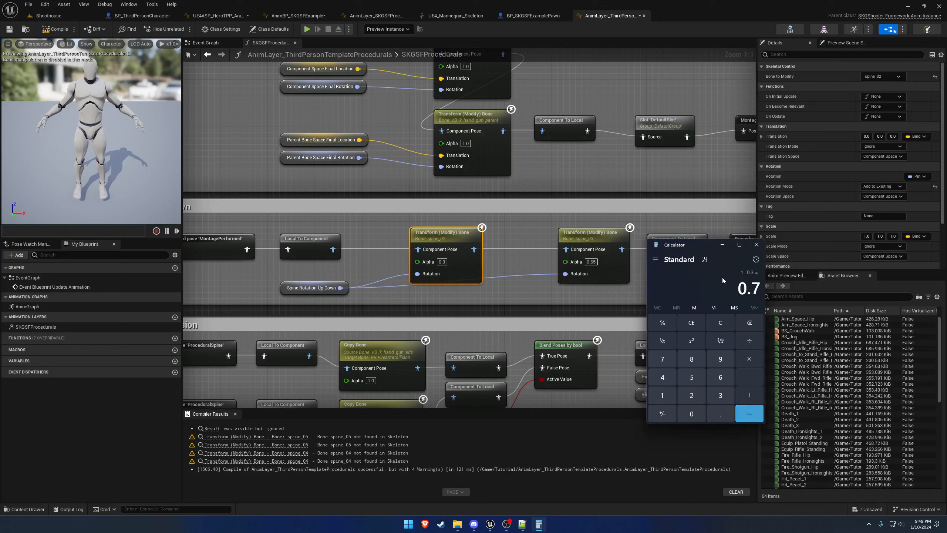
pyautogui.click(756, 245)
# Set Alpha to 0.7 on the spine_03 Transform (Modify) Bone node in the spine up/down section and compile the blueprint
pyautogui.click(592, 262)
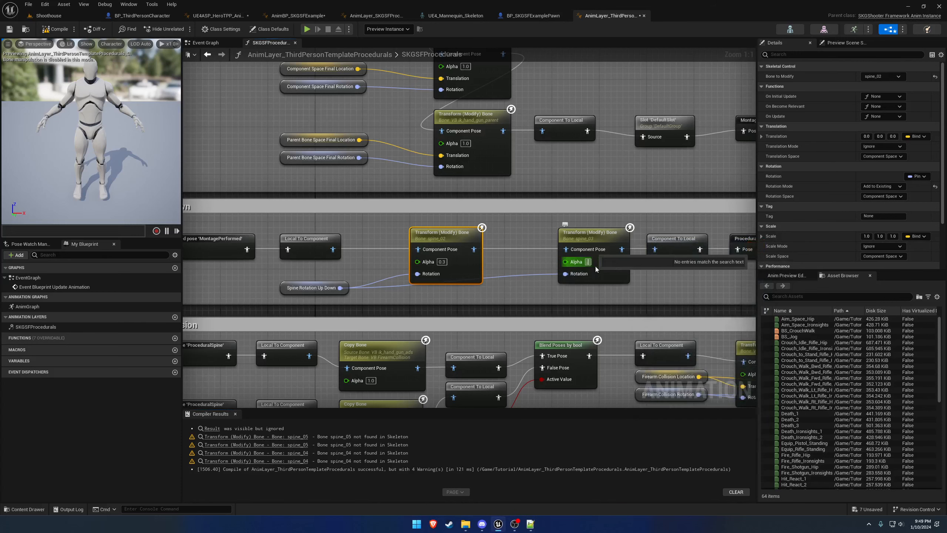
pyautogui.write('0.8')
pyautogui.press('Return')
pyautogui.write('7')
pyautogui.press('Return')
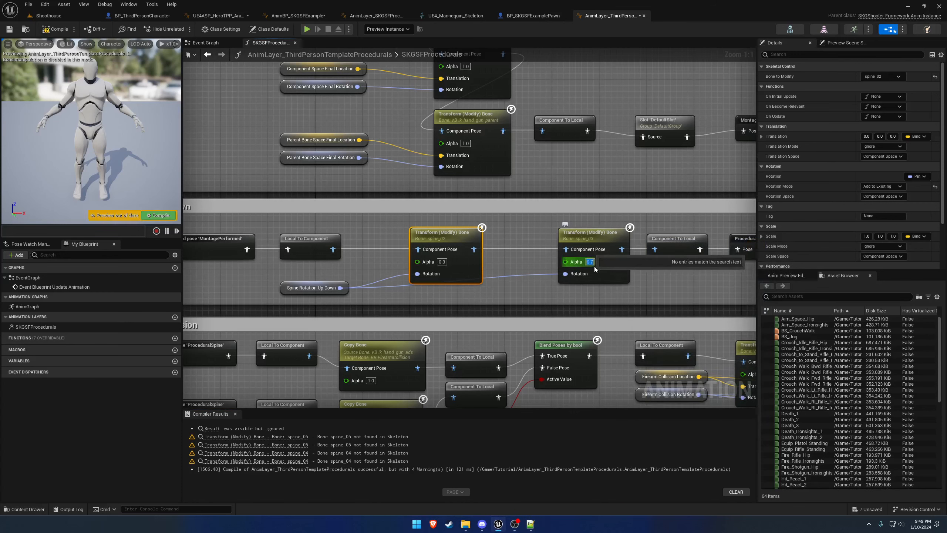
pyautogui.click(576, 292)
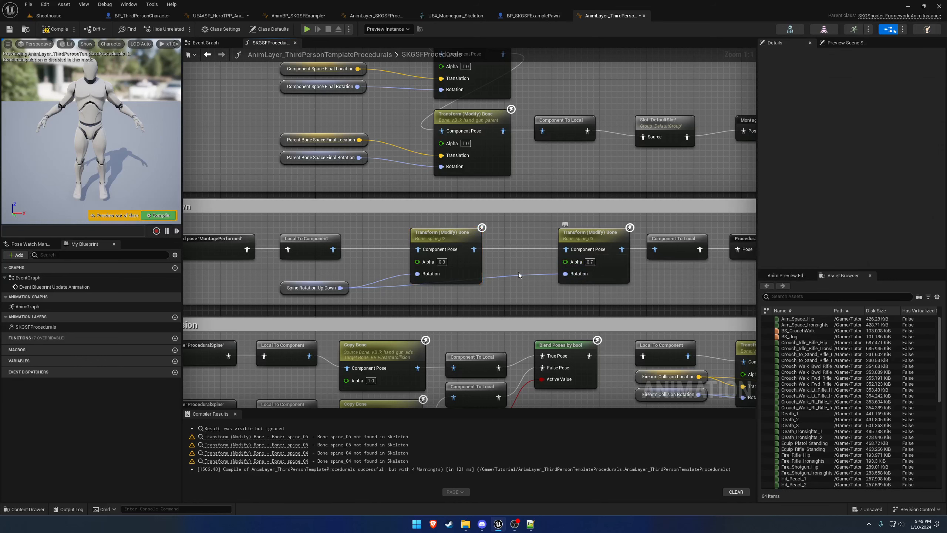
pyautogui.click(54, 28)
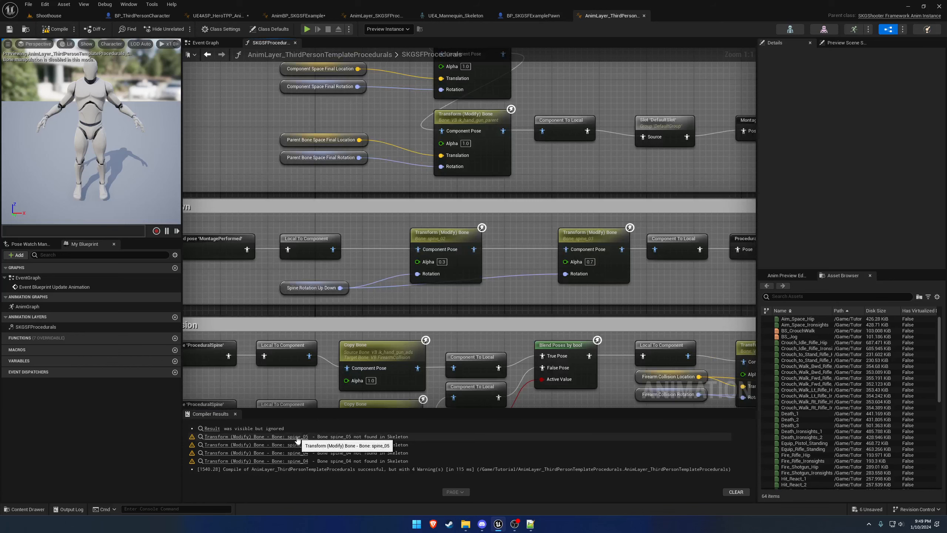
# In the Lean Left/Right section, set Bone to Modify to spine_03 on the lower node and spine_02 on the upper one, and save the blueprint
pyautogui.click(280, 438)
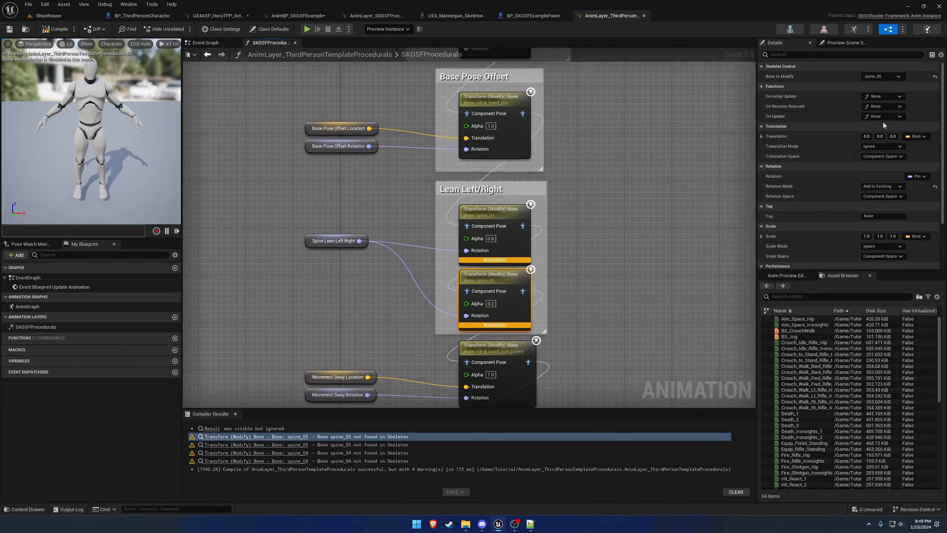
pyautogui.click(888, 77)
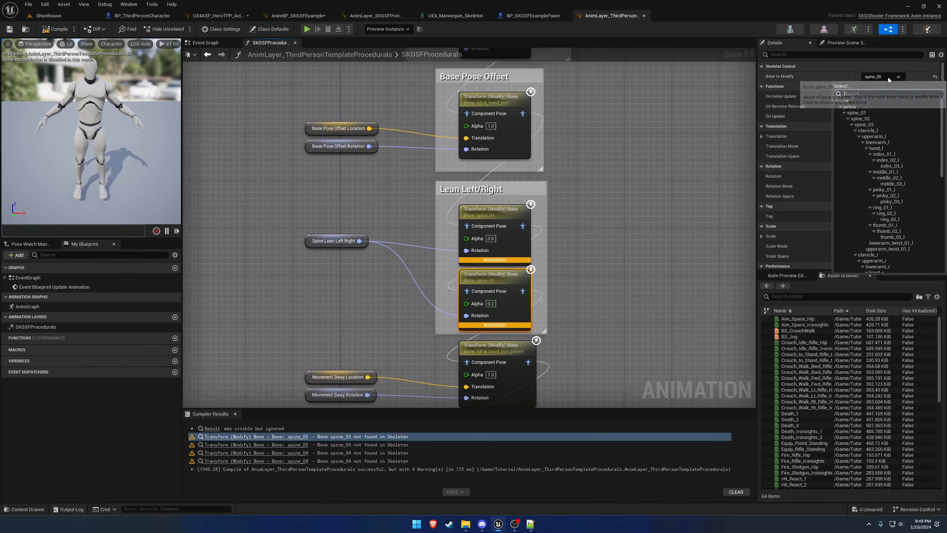
pyautogui.click(879, 124)
pyautogui.click(513, 245)
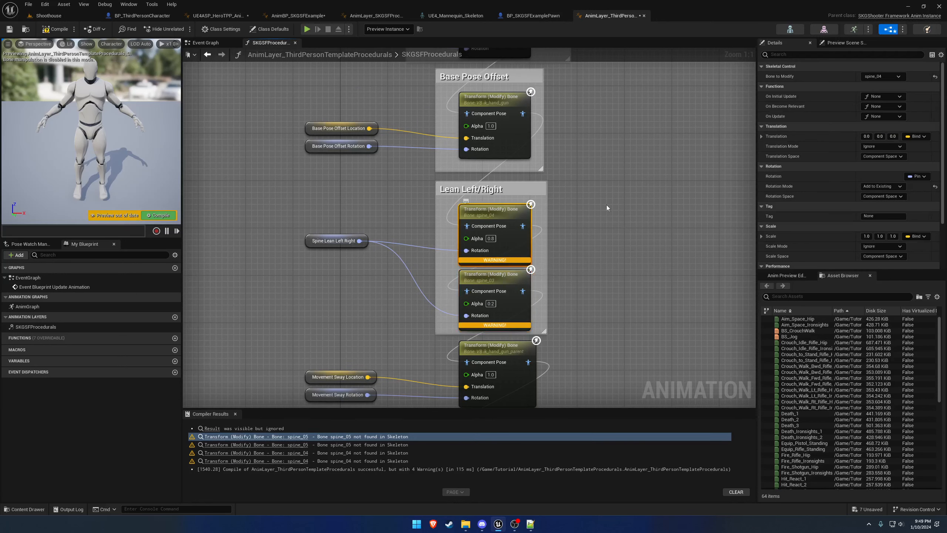
pyautogui.click(884, 80)
pyautogui.click(872, 119)
pyautogui.click(9, 30)
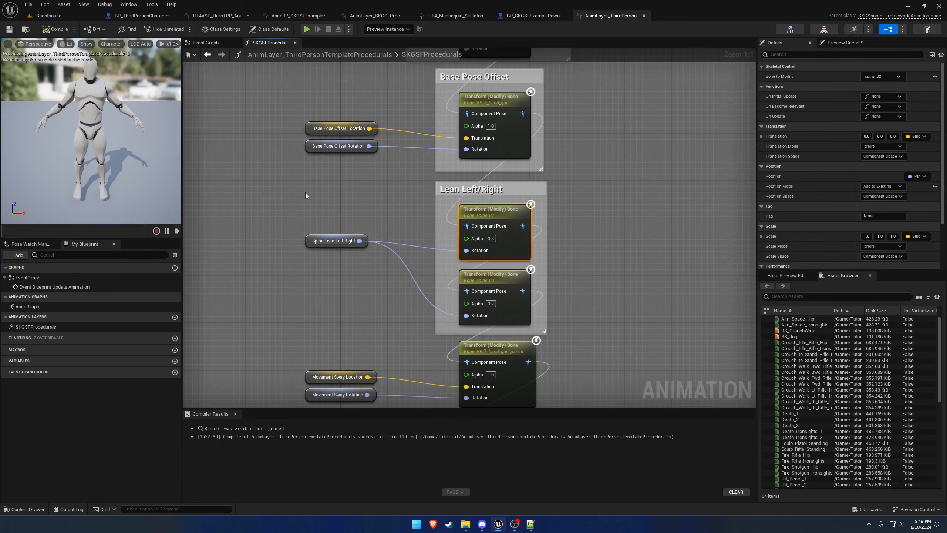
# Close AnimBP_SKGSFExample, AnimLayer_SKGSFProcedurals and BP_SKGSFExamplePawn, and place AnimLayer_ThirdPersonTemplateProcedurals beside UE4ASP_HeroTPP_AnimBlueprint among the open assets
pyautogui.moveTo(305, 195); pyautogui.dragTo(304, 184, button='right')
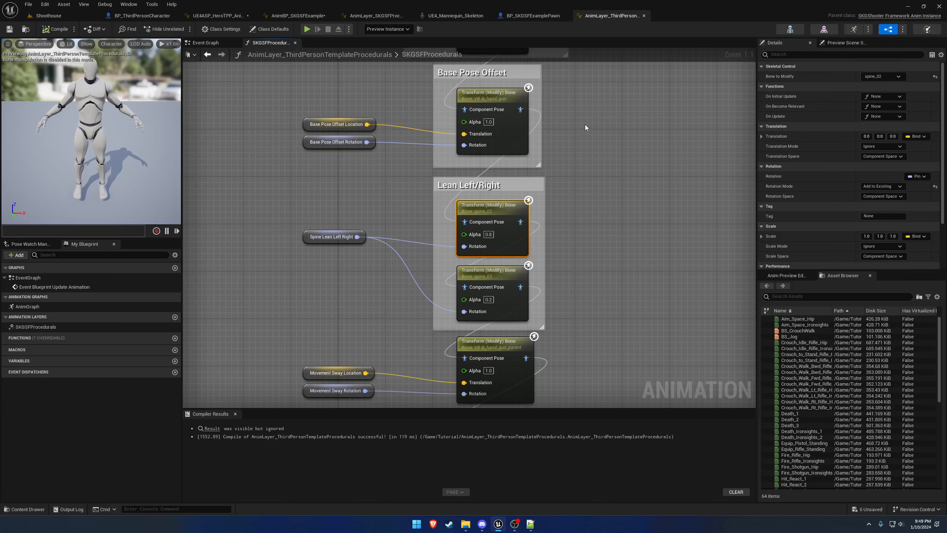
pyautogui.scroll(-8, 586, 123)
pyautogui.moveTo(607, 165); pyautogui.dragTo(495, 372, button='right')
pyautogui.click(276, 14)
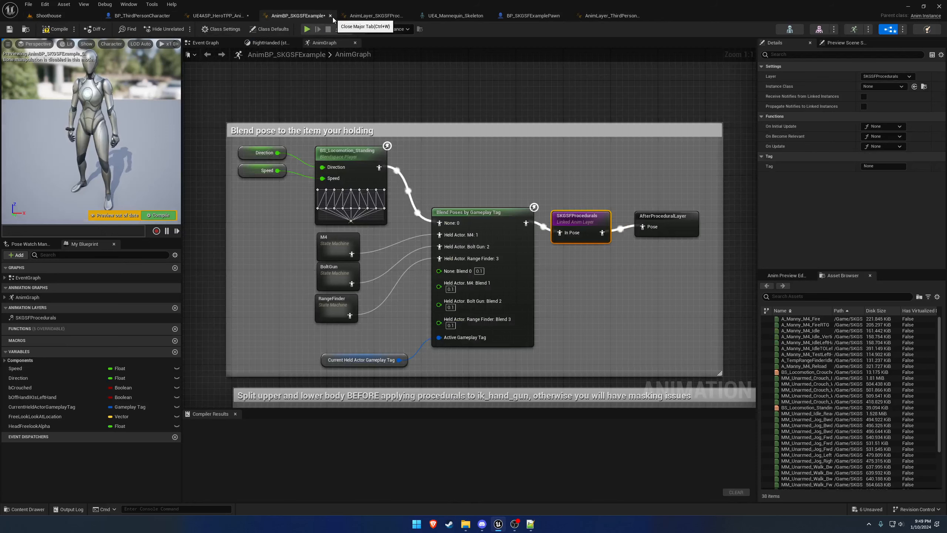
pyautogui.click(330, 16)
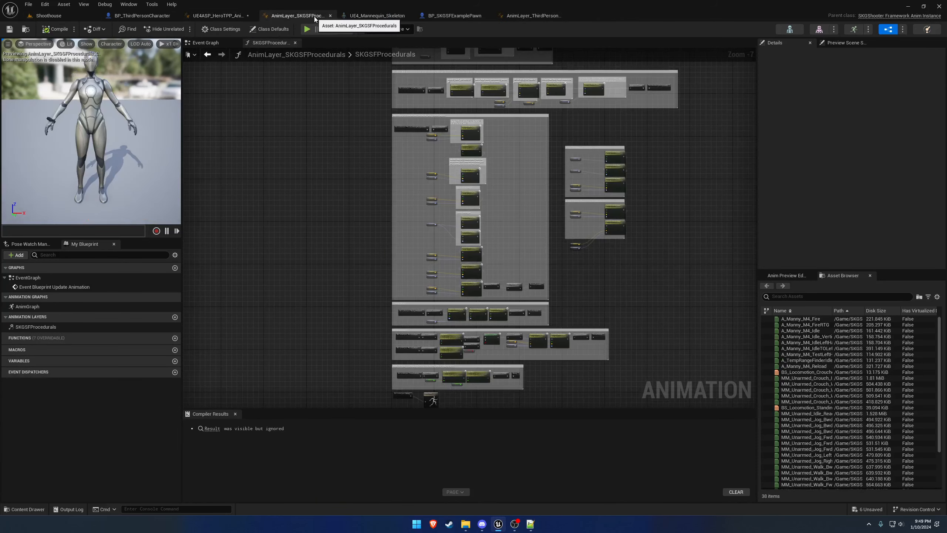
pyautogui.click(330, 16)
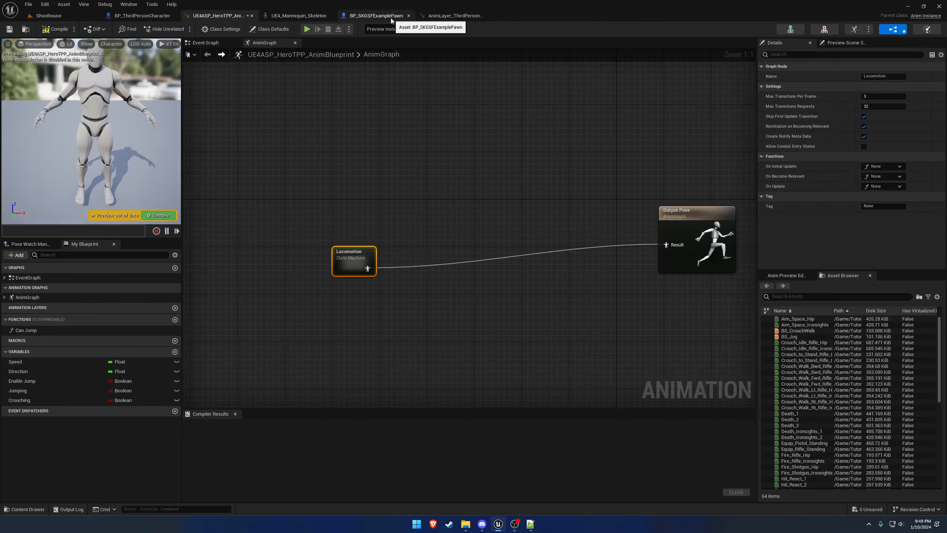
pyautogui.click(409, 16)
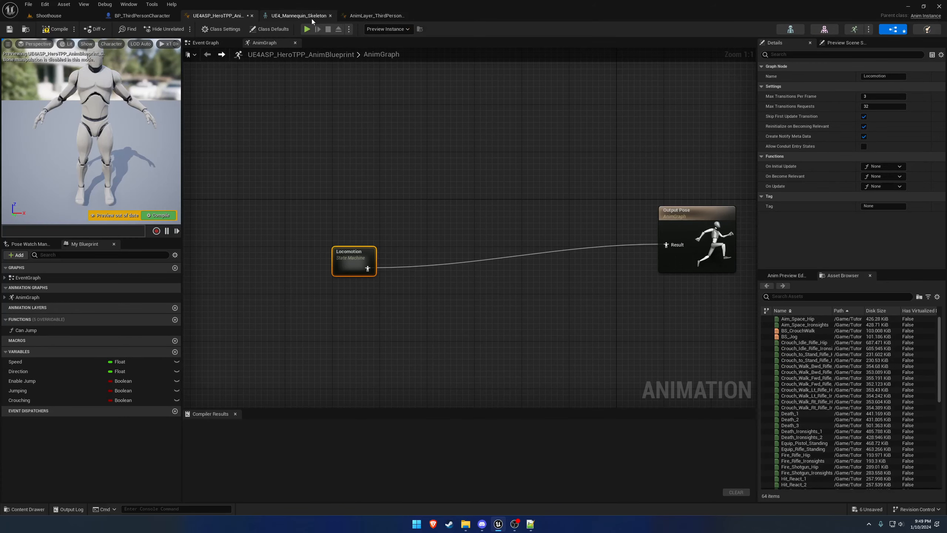
pyautogui.moveTo(385, 17); pyautogui.dragTo(286, 16)
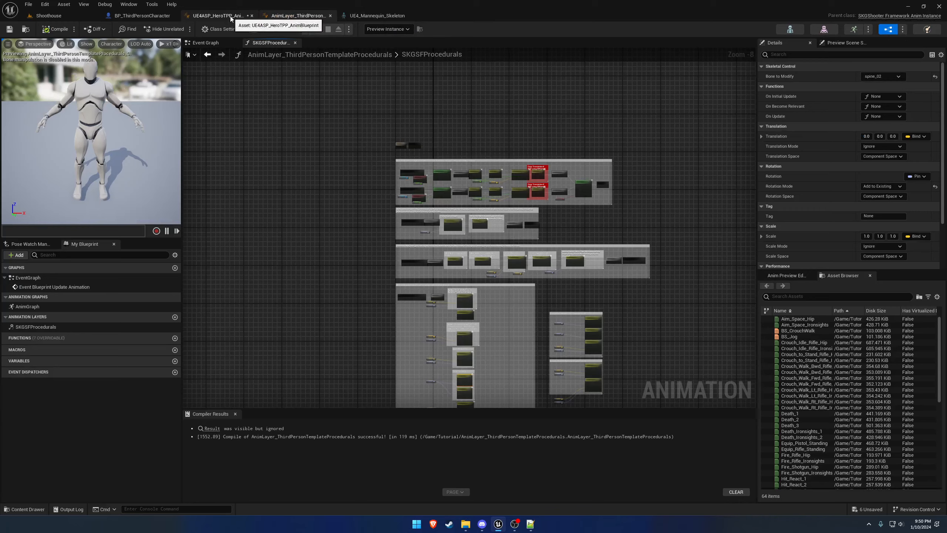
# Compile UE4ASP_HeroTPP_AnimBlueprint and add ALI_ThirdPersonTemplate to its implemented interfaces
pyautogui.click(228, 16)
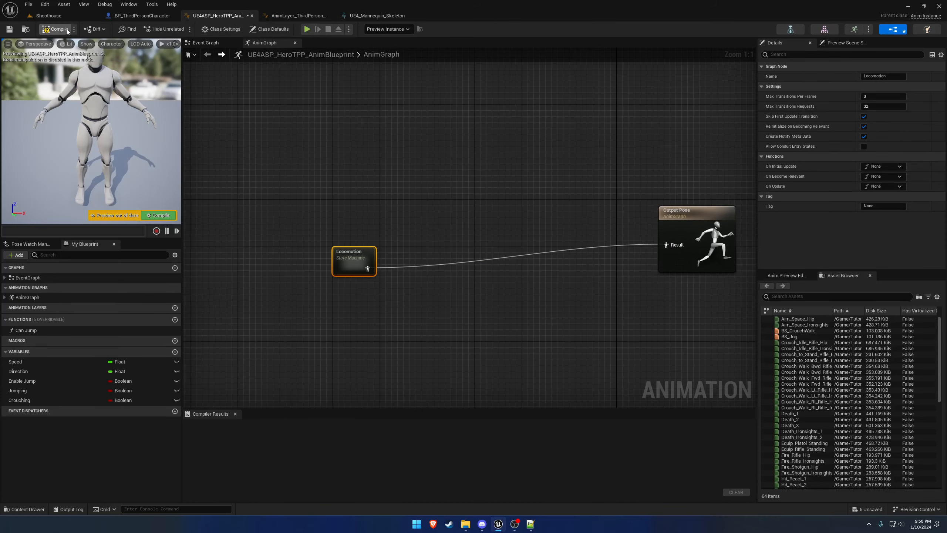
pyautogui.click(55, 29)
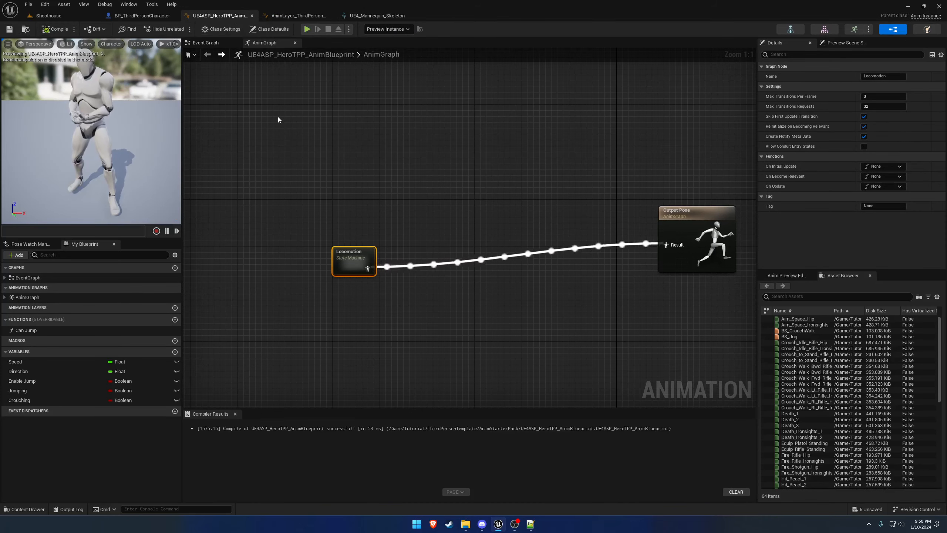
pyautogui.click(269, 30)
pyautogui.click(222, 29)
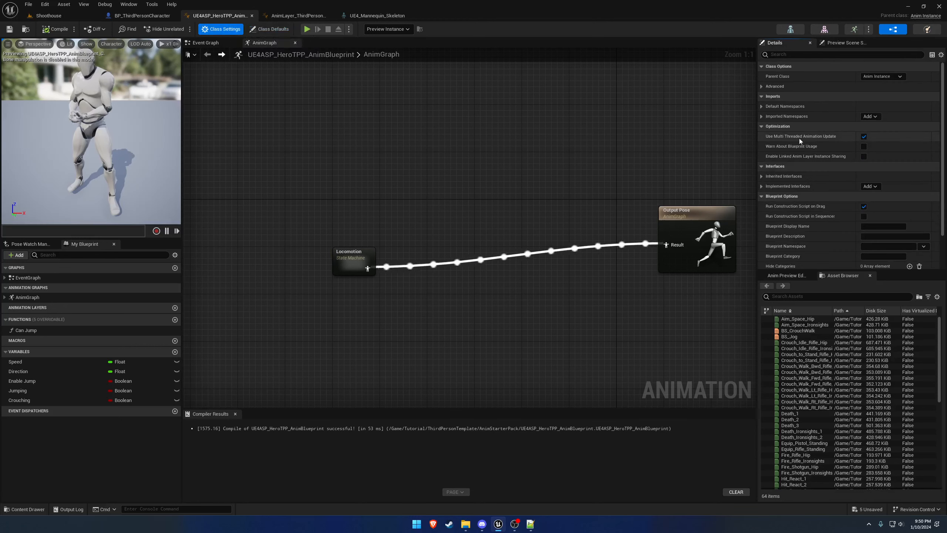
pyautogui.click(762, 186)
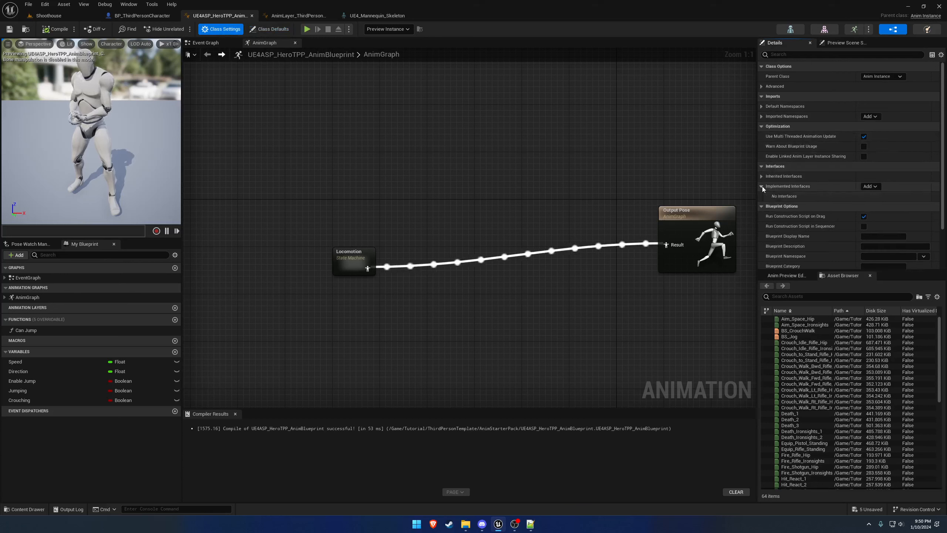
pyautogui.click(870, 187)
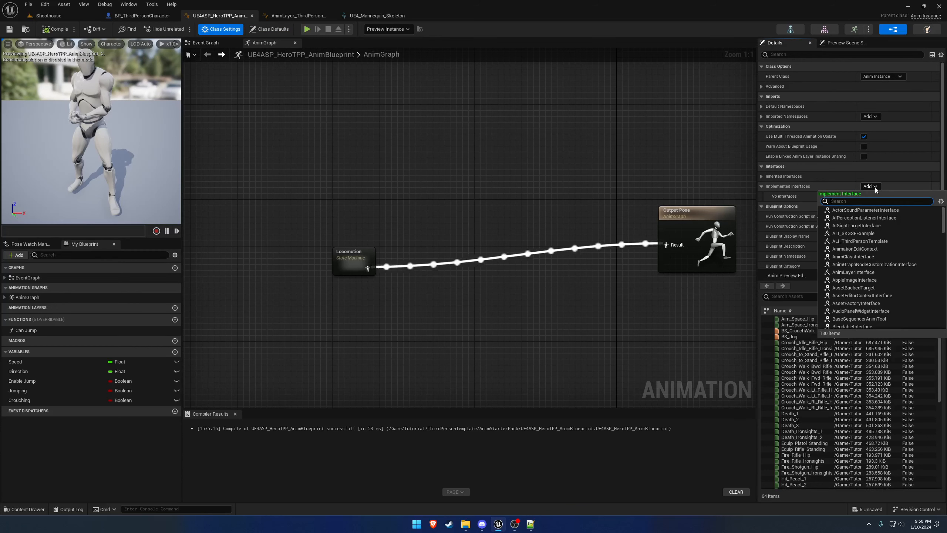
pyautogui.write('third')
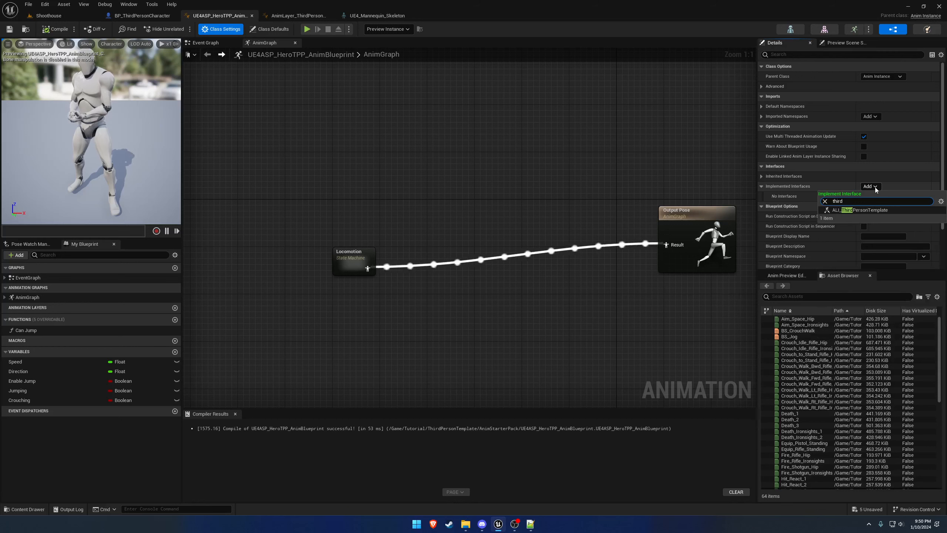
pyautogui.click(854, 211)
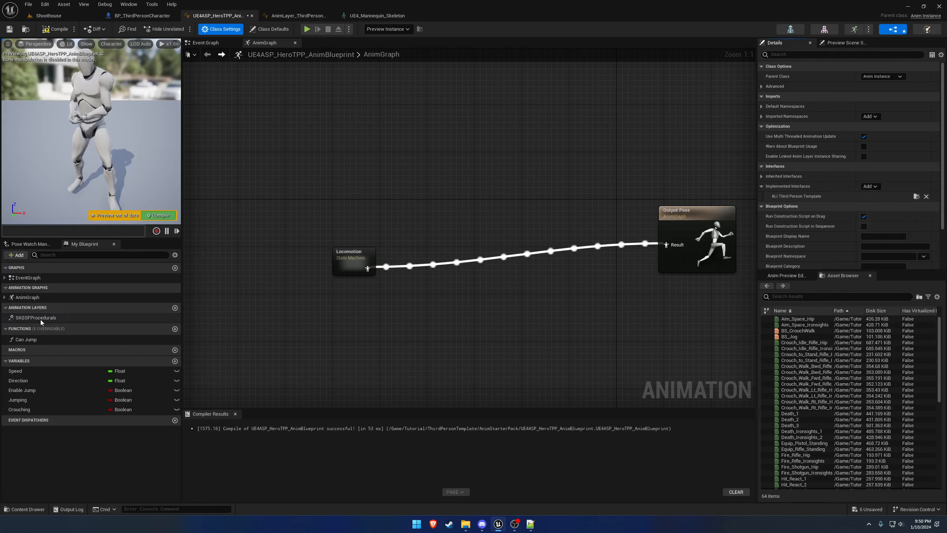
# Place the SKGSFProcedurals linked anim layer in the AnimGraph above the wire and move the Locomotion state machine further away from Output Pose
pyautogui.moveTo(34, 317); pyautogui.dragTo(450, 174)
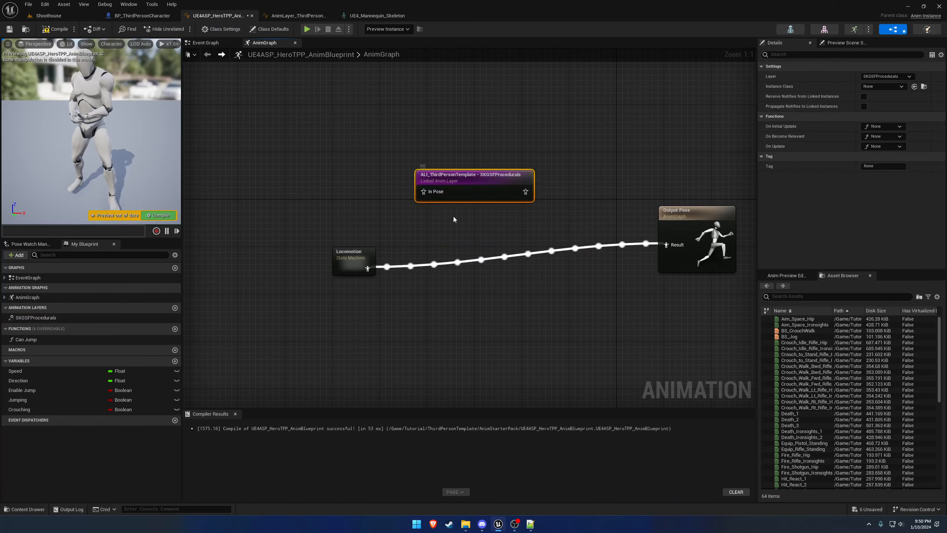
pyautogui.moveTo(429, 236); pyautogui.dragTo(539, 231, button='right')
pyautogui.moveTo(458, 257); pyautogui.dragTo(362, 255)
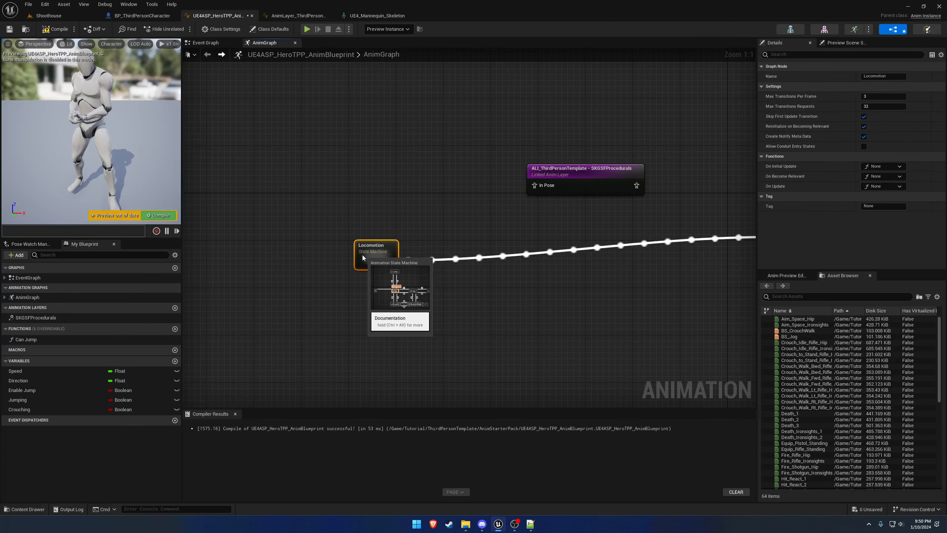
# Reopen AnimBP_SKGSFExample from SKGShooterFramework/Blueprints/Pawn/Animation and examine how its AnimGraph feeds the SKGSFProcedurals layer
pyautogui.hotkey('ctrl', 'space')
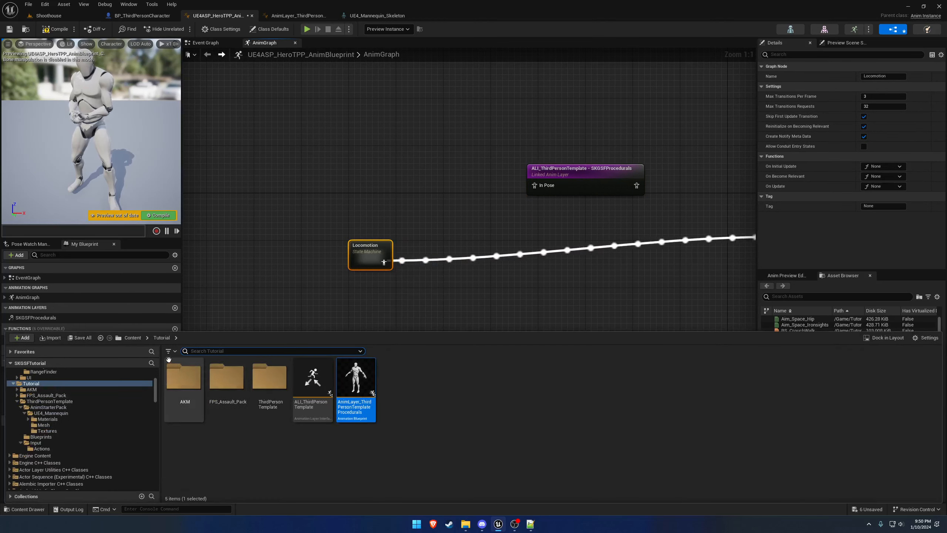
pyautogui.click(132, 337)
pyautogui.doubleClick(226, 377)
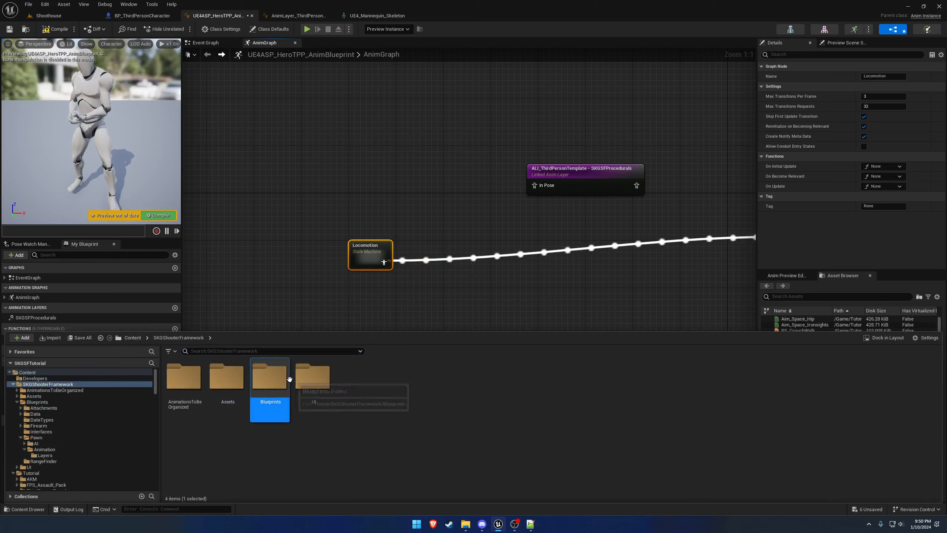
pyautogui.doubleClick(269, 377)
pyautogui.click(393, 375)
pyautogui.doubleClick(393, 375)
pyautogui.click(226, 377)
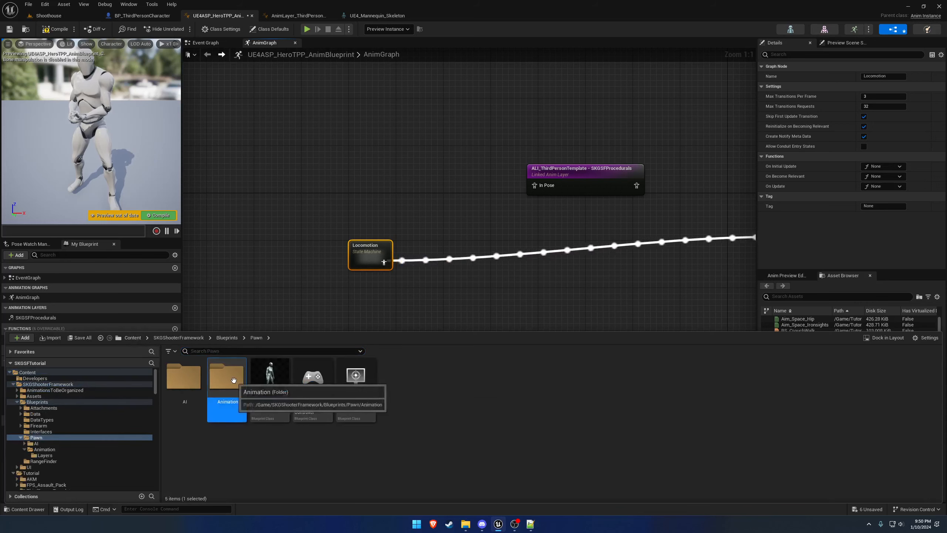
pyautogui.doubleClick(227, 377)
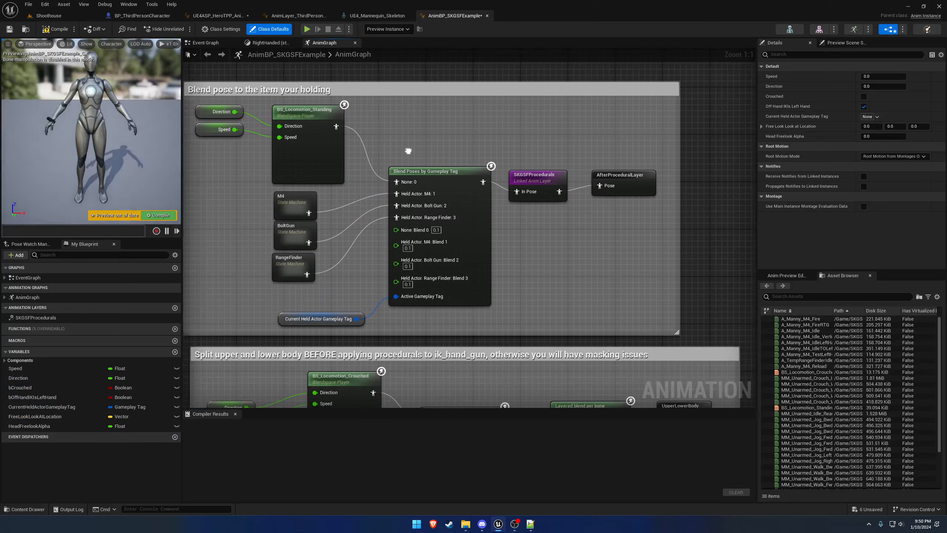
# Copy Idle_Rifle_Hip from Locomotion's Idle state into UE4ASP_HeroTPP_AnimBlueprint's AnimGraph and connect it to the SKGSFProcedurals layer's In Pose
pyautogui.click(219, 15)
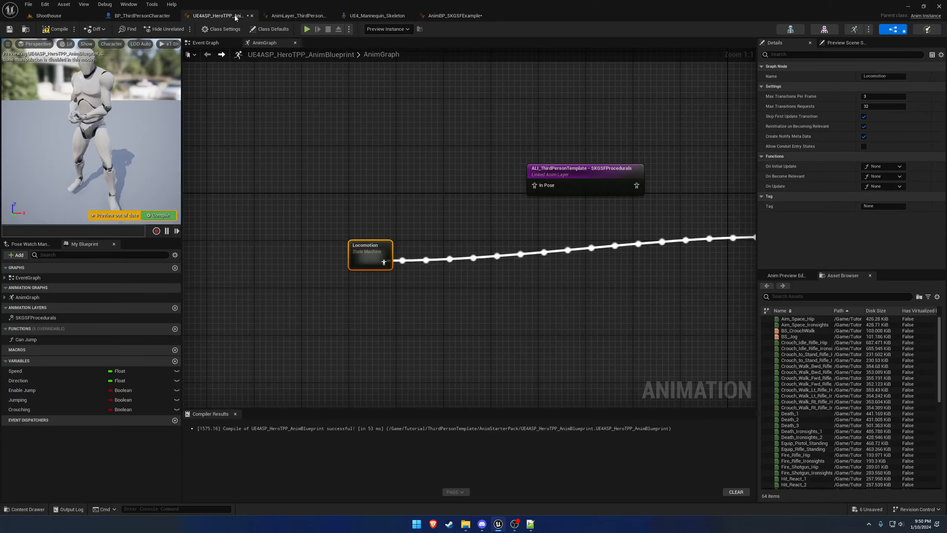
pyautogui.doubleClick(363, 243)
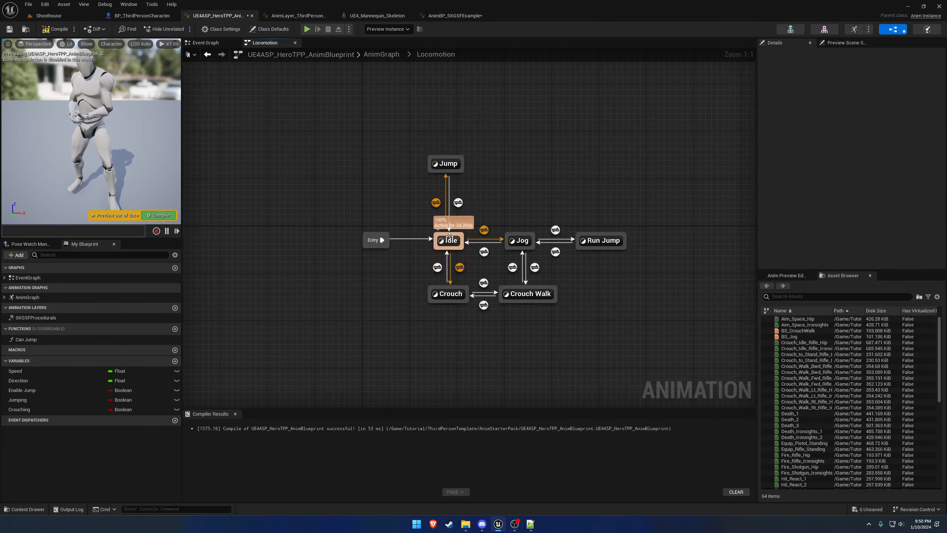
pyautogui.doubleClick(448, 238)
pyautogui.moveTo(432, 273); pyautogui.dragTo(433, 275)
pyautogui.hotkey('alt', 'Left')
pyautogui.hotkey('alt', 'Left')
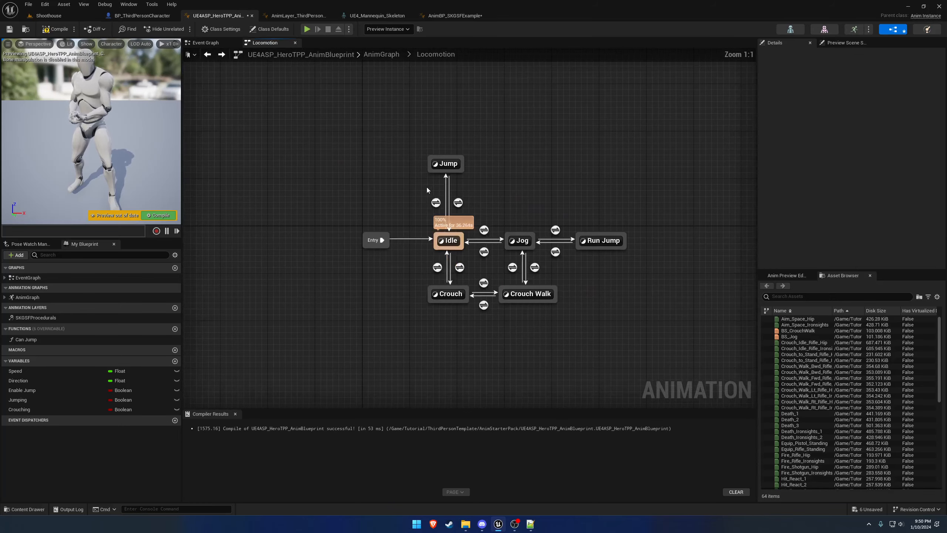
pyautogui.hotkey('ctrl', 'v')
pyautogui.moveTo(356, 154); pyautogui.dragTo(471, 114)
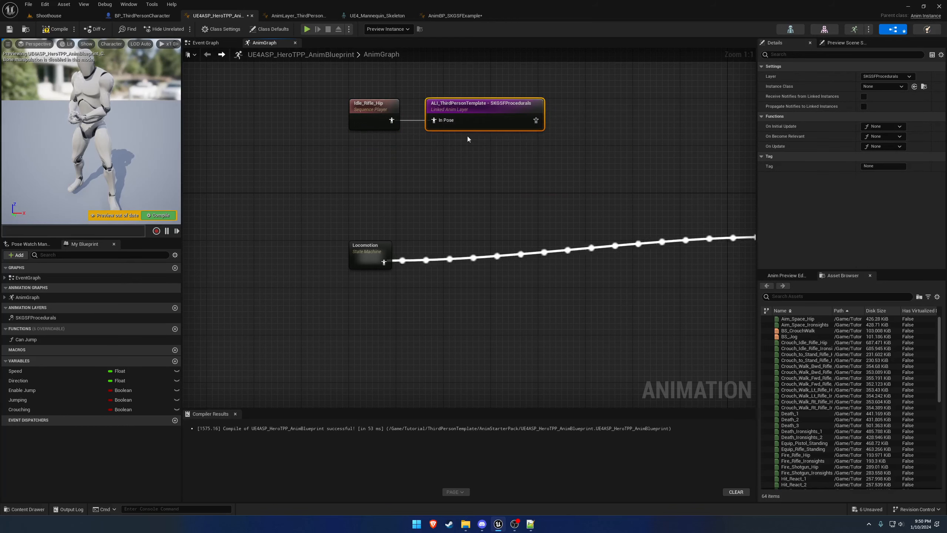
pyautogui.moveTo(444, 220); pyautogui.dragTo(422, 219, button='right')
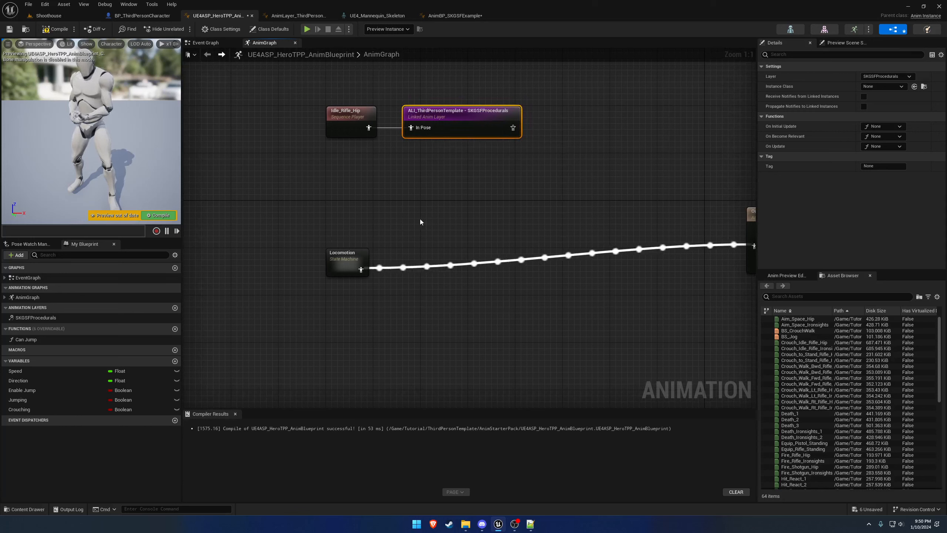
# Add a Layered blend per bone node to the AnimGraph, between the SKGSFProcedurals layer and the Locomotion output wire
pyautogui.moveTo(328, 201); pyautogui.dragTo(366, 283)
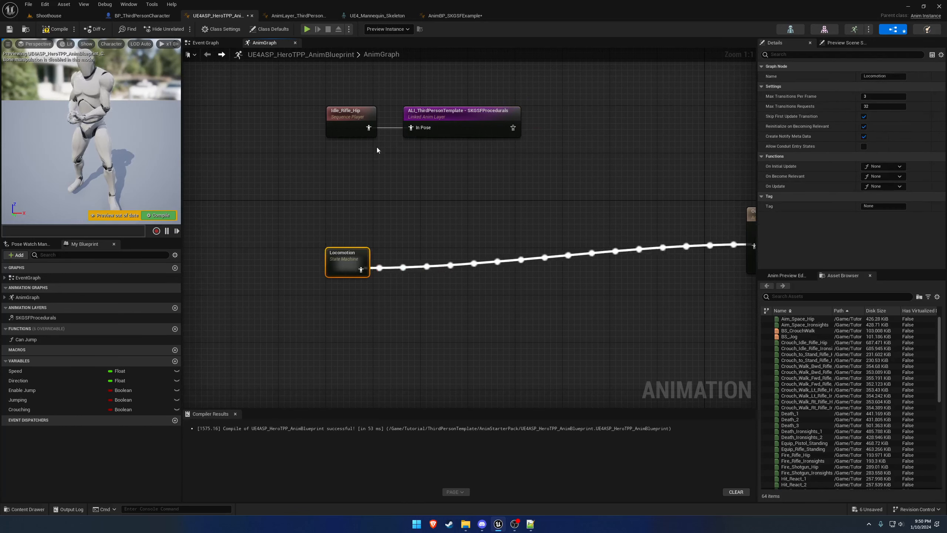
pyautogui.moveTo(308, 65); pyautogui.dragTo(507, 158)
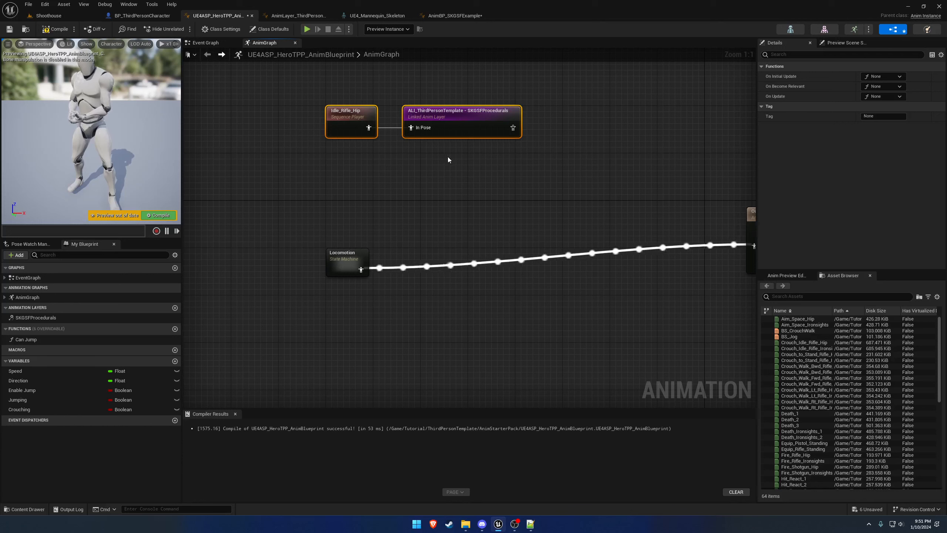
pyautogui.rightClick(443, 218)
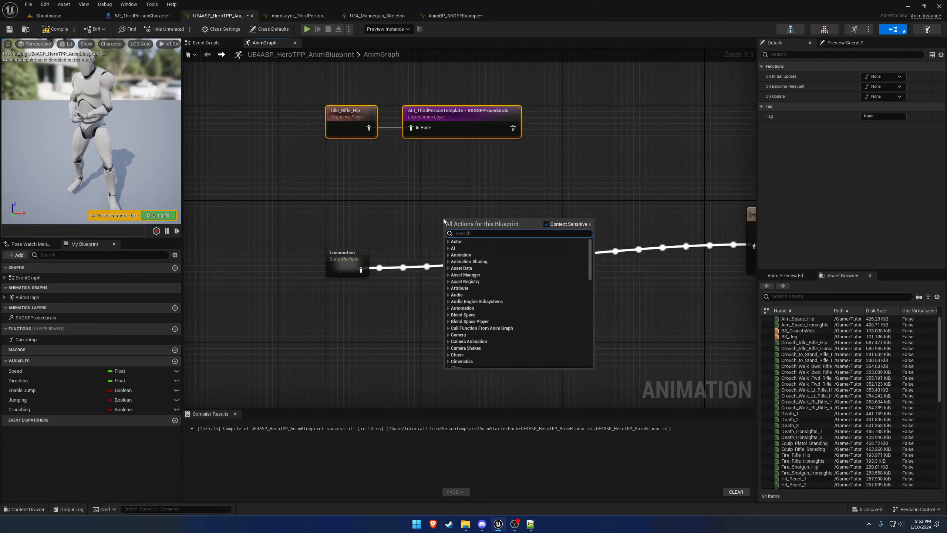
pyautogui.write('layeredbl')
pyautogui.press('Up')
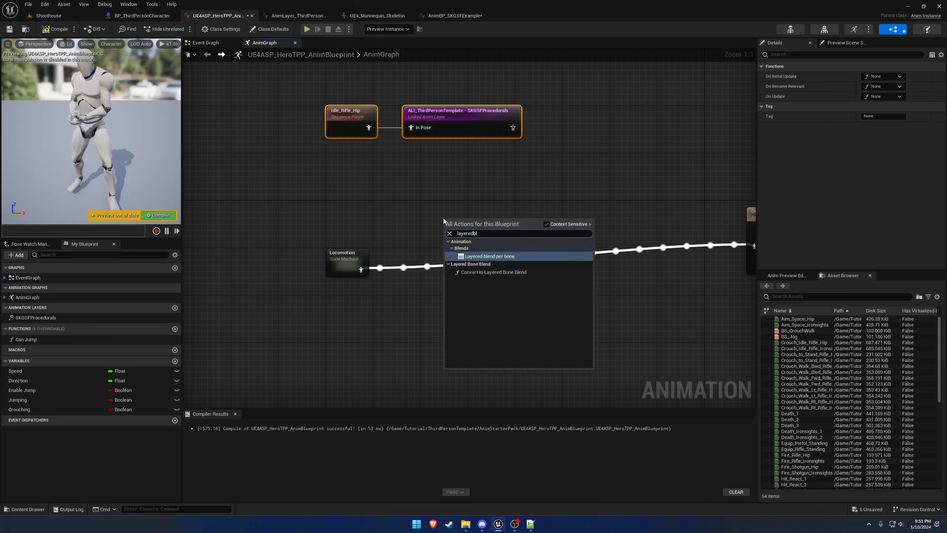
pyautogui.press('Return')
pyautogui.moveTo(496, 215); pyautogui.dragTo(509, 197)
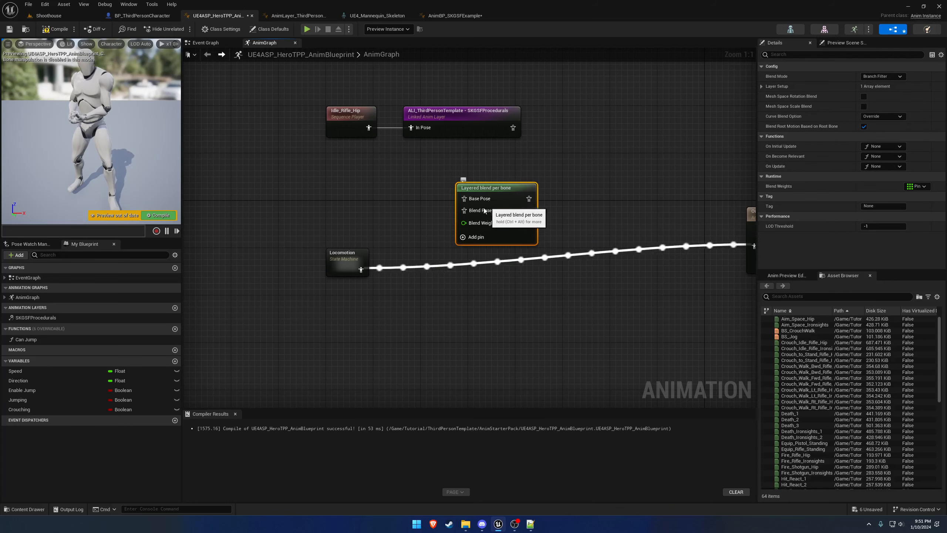
# Rewire Locomotion into the layered blend's Base Pose and the relocated SKGSFProcedurals layer into its Blend Poses 0
pyautogui.moveTo(346, 262); pyautogui.dragTo(464, 199)
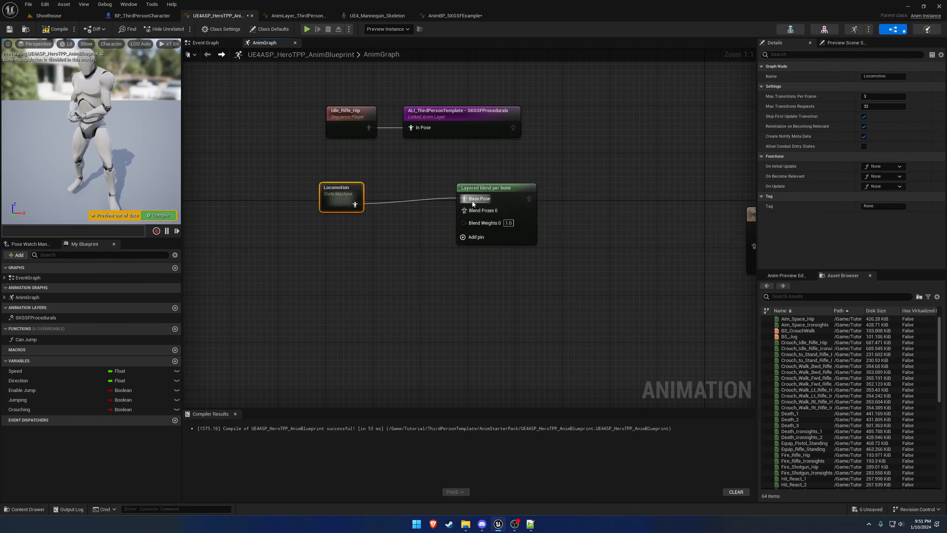
pyautogui.moveTo(469, 156); pyautogui.dragTo(361, 122)
pyautogui.moveTo(457, 115); pyautogui.dragTo(326, 233)
pyautogui.moveTo(441, 227); pyautogui.dragTo(477, 212)
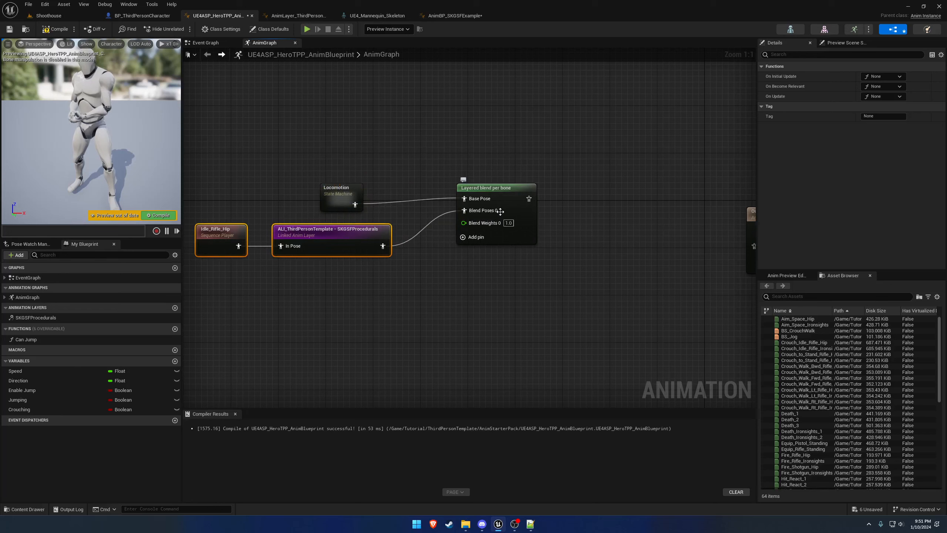
# Compile the blueprint, set the layered blend node's Blend Mode to Blend Mask and open the mask choices for its first entry
pyautogui.click(522, 213)
pyautogui.moveTo(548, 215)
pyautogui.mouseDown(button='right')
pyautogui.moveTo(524, 205)
pyautogui.moveTo(547, 203)
pyautogui.mouseUp(button='right')
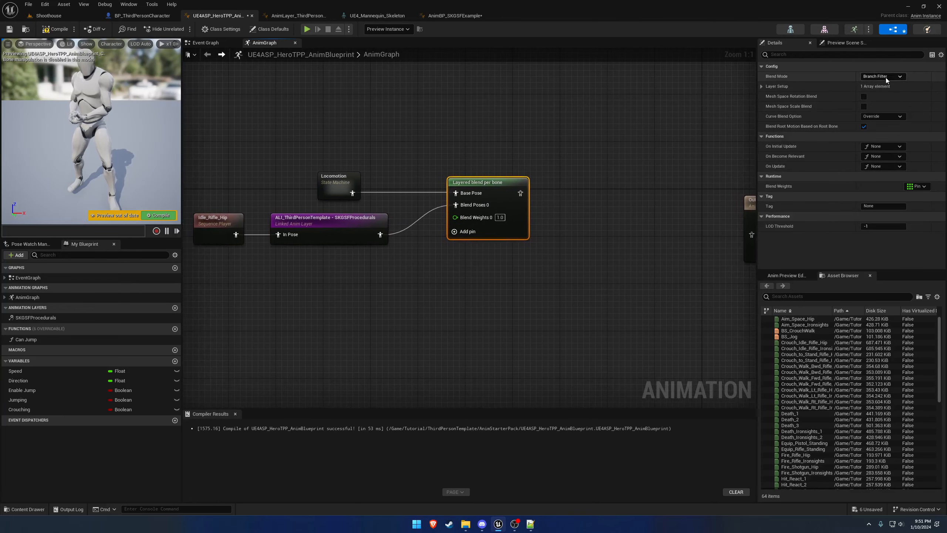
pyautogui.click(54, 29)
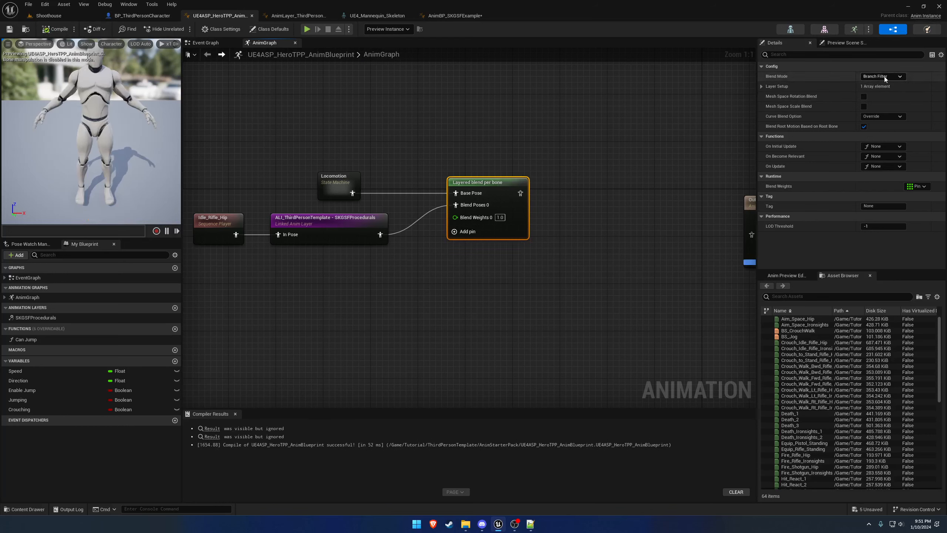
pyautogui.click(877, 90)
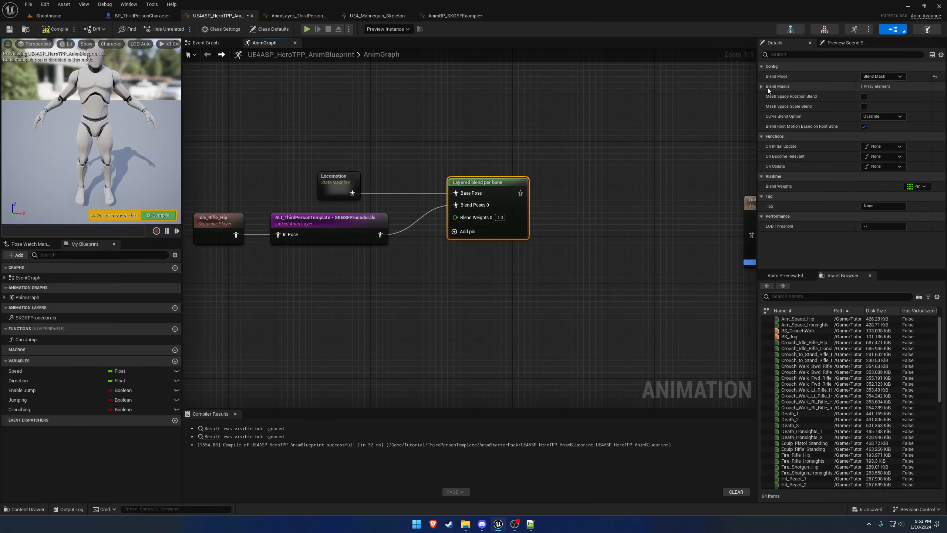
pyautogui.click(761, 87)
pyautogui.click(883, 96)
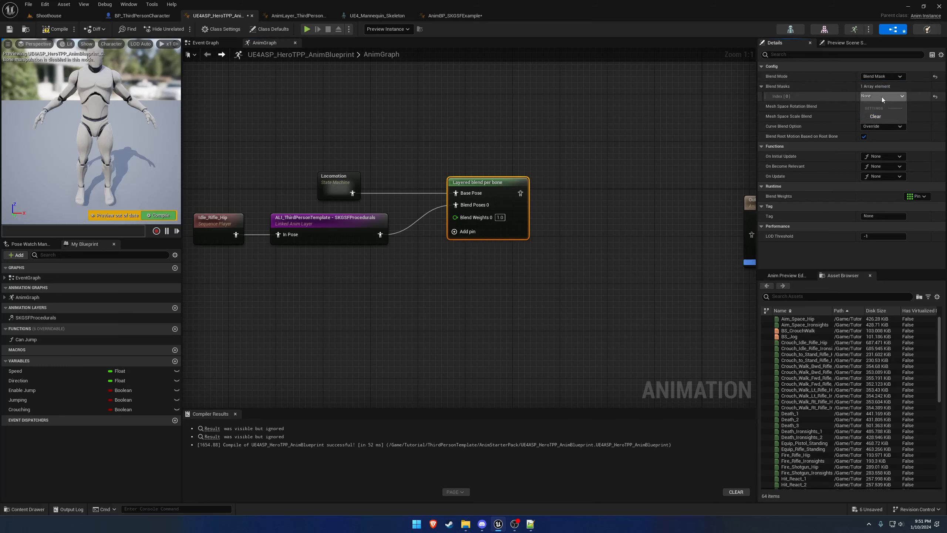
# Switch to UE4_Mannequin_Skeleton and start adding a new blend mask to its blend profiles
pyautogui.click(790, 29)
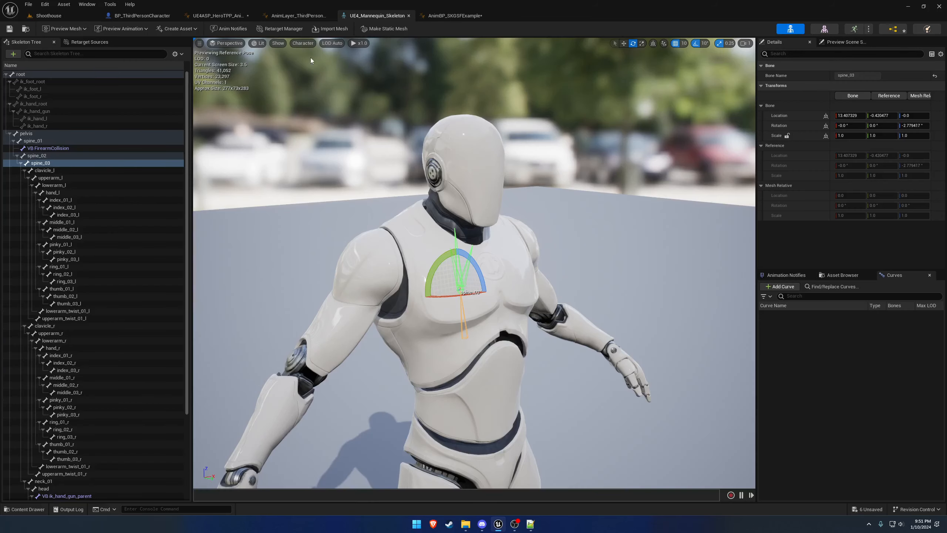
pyautogui.click(181, 54)
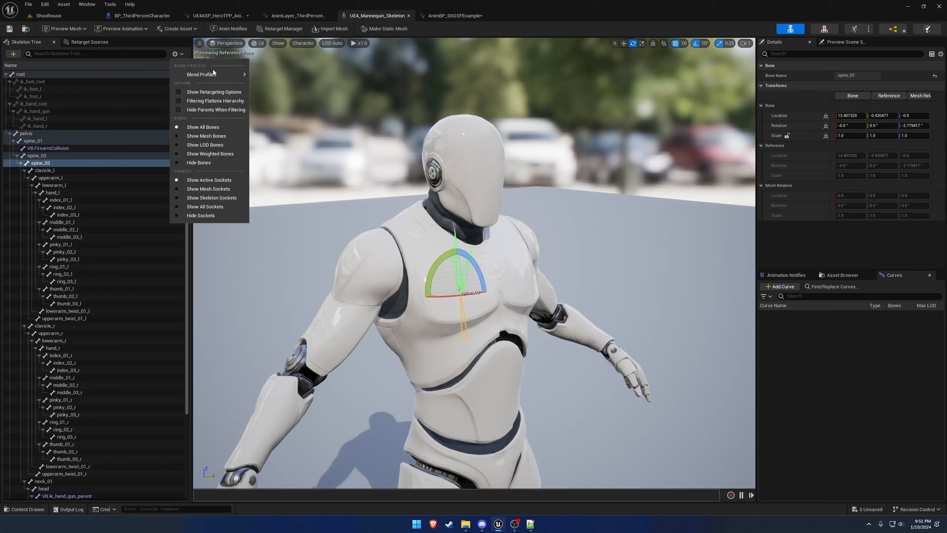
pyautogui.moveTo(218, 75)
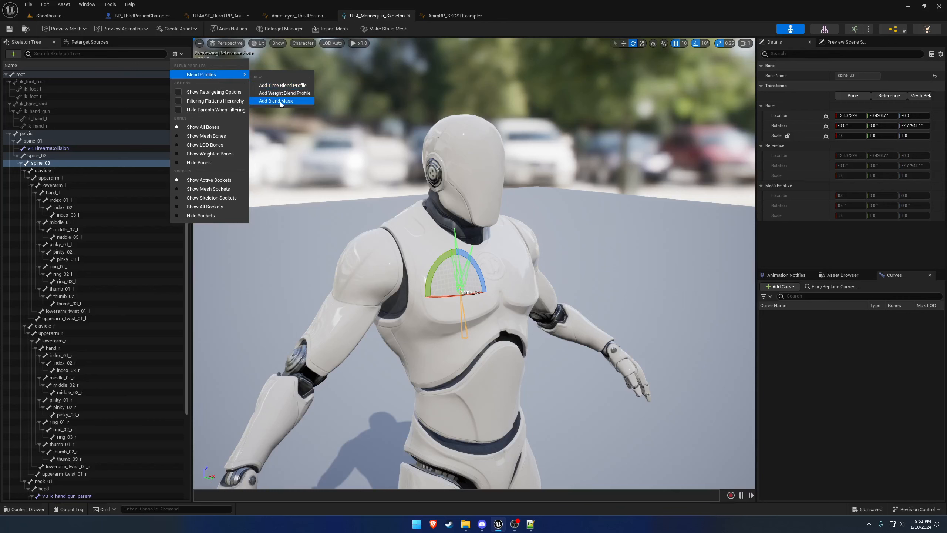
pyautogui.click(276, 101)
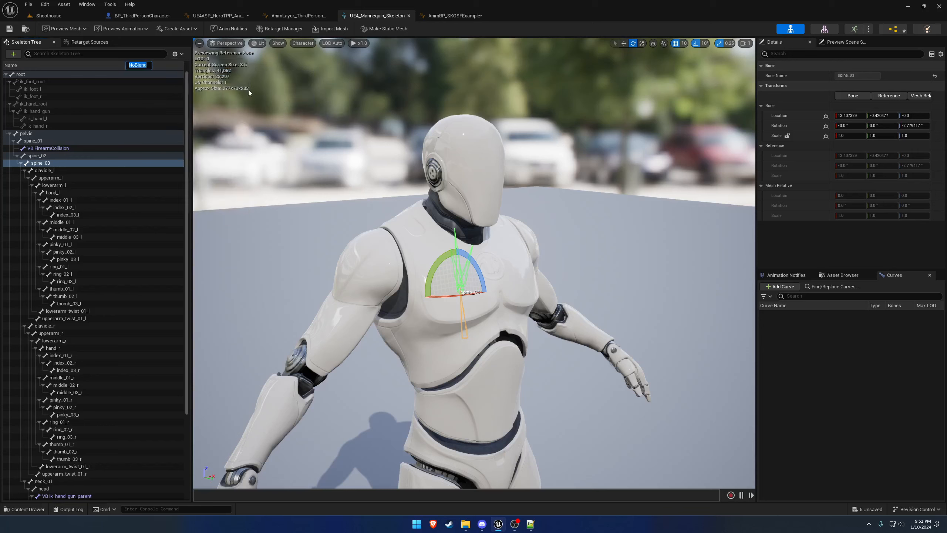